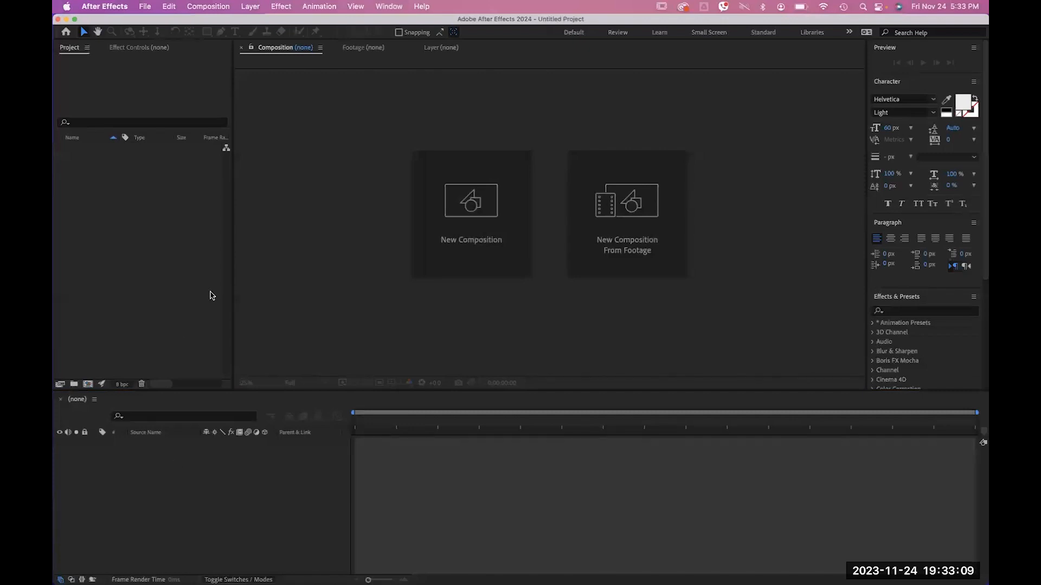
Step: Import the two Gen-2 clips, IMG_8229.mov, the lichen 3d print and the photo of sound from Finder's after effects tutorials folder
{"action": "mouse_move", "coordinate": [76, 562]}
{"action": "left_click", "coordinate": [903, 561]}
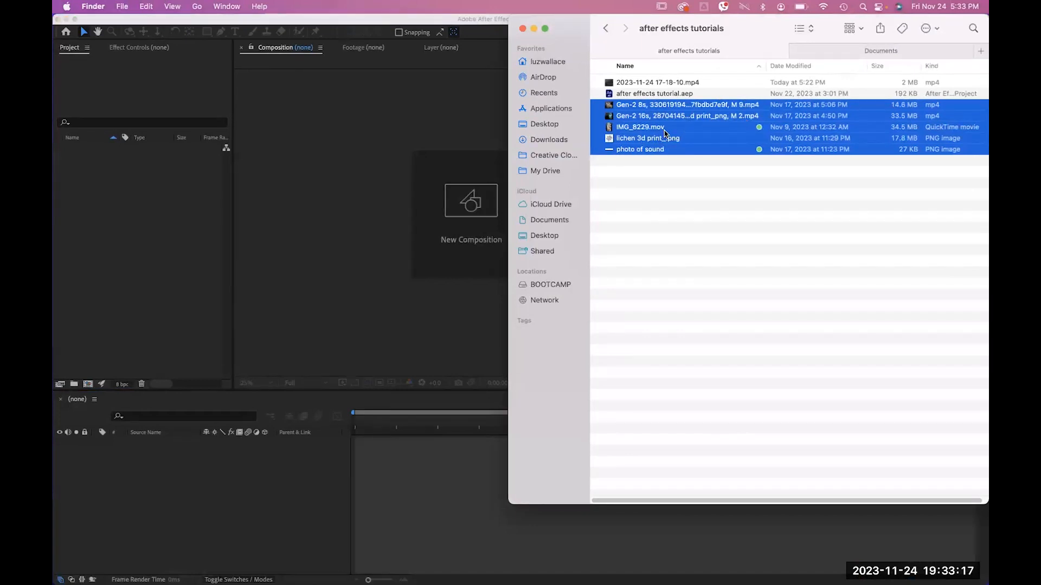
{"action": "left_click_drag", "start_coordinate": [637, 145], "coordinate": [101, 238]}
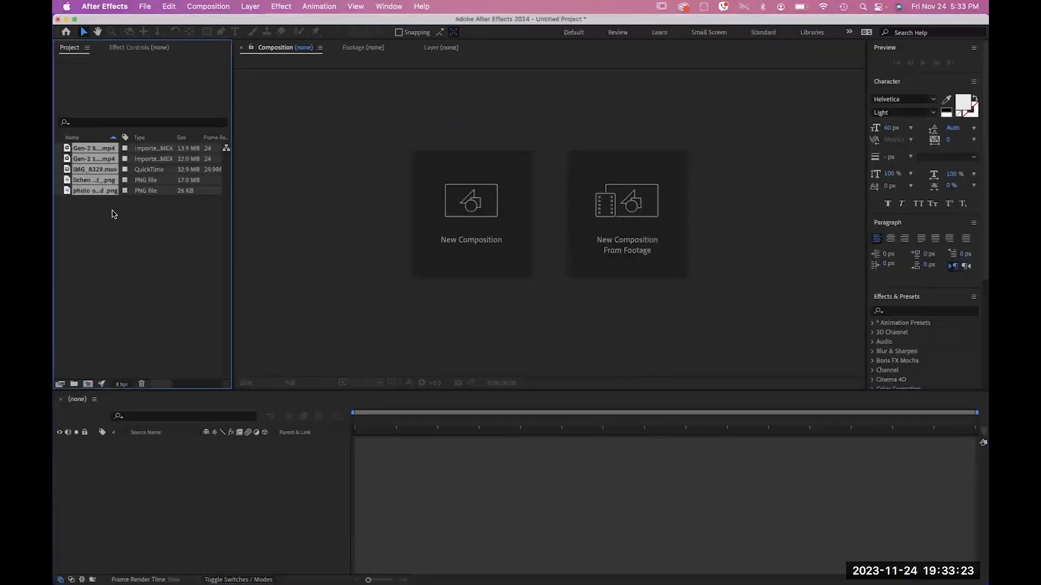
{"action": "left_click", "coordinate": [158, 227]}
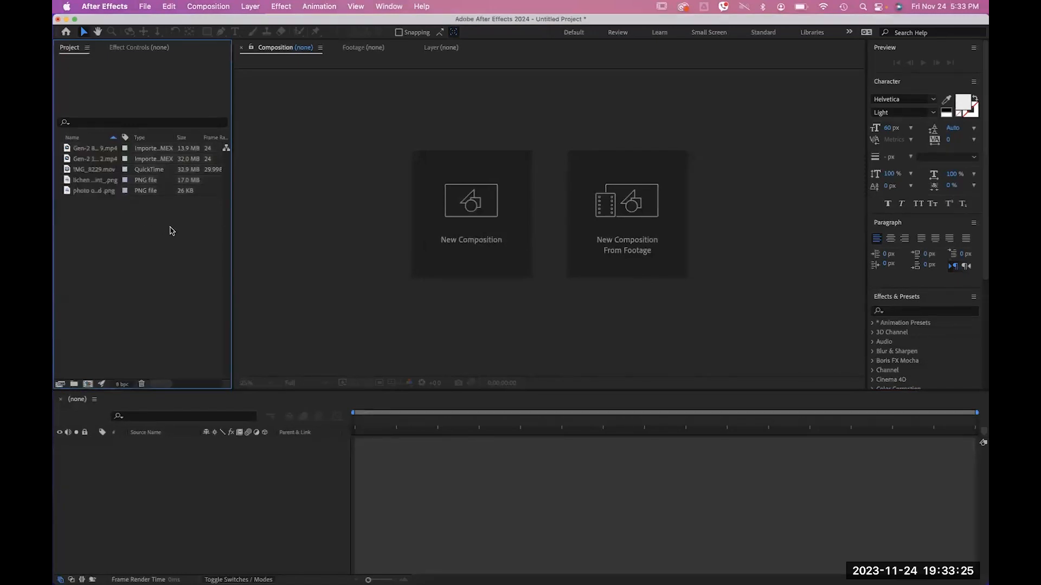
Step: Sort the imported project files by type and check each file's details
{"action": "left_click", "coordinate": [166, 150]}
{"action": "left_click", "coordinate": [151, 180]}
{"action": "left_click", "coordinate": [140, 190]}
{"action": "left_click", "coordinate": [141, 137]}
{"action": "left_click", "coordinate": [148, 148]}
{"action": "left_click", "coordinate": [145, 169]}
{"action": "left_click", "coordinate": [133, 190]}
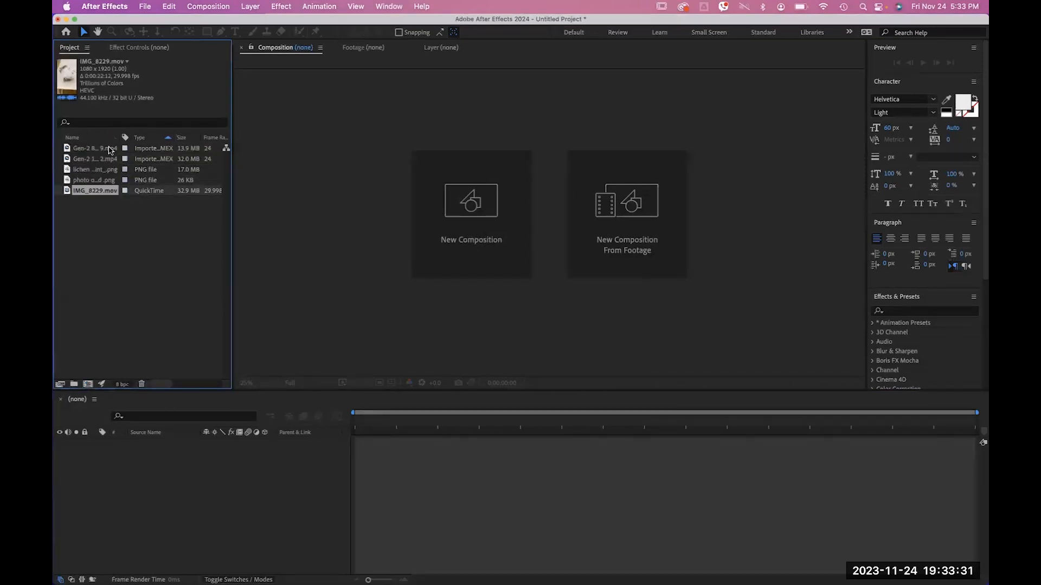
Step: Create a single composition from all five imported files, using the dimensions of the Gen-2 8s clip
{"action": "key", "text": "super+a"}
{"action": "left_click_drag", "start_coordinate": [100, 159], "coordinate": [483, 227]}
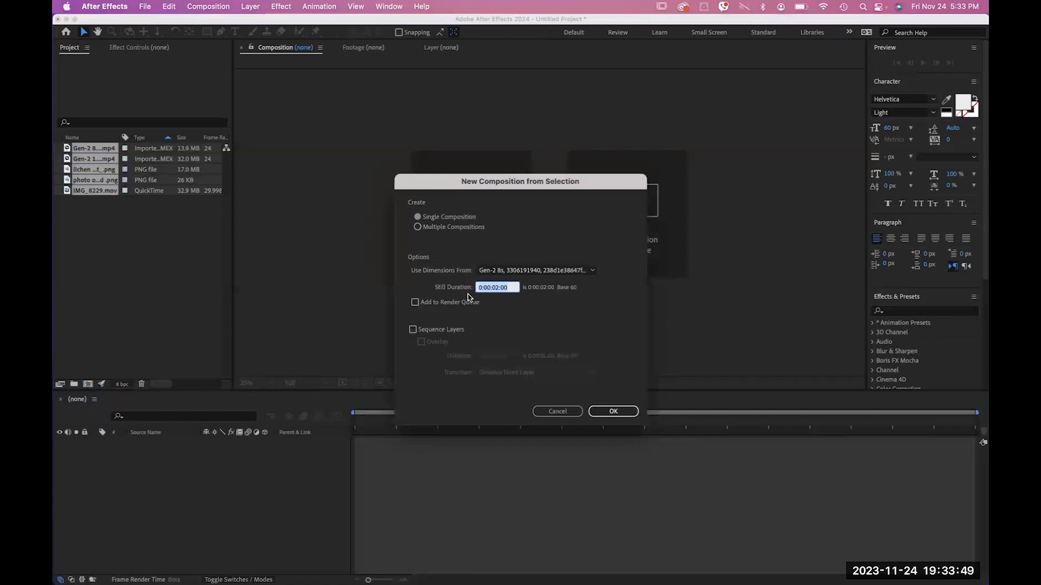
{"action": "left_click", "coordinate": [498, 289]}
{"action": "left_click", "coordinate": [542, 270]}
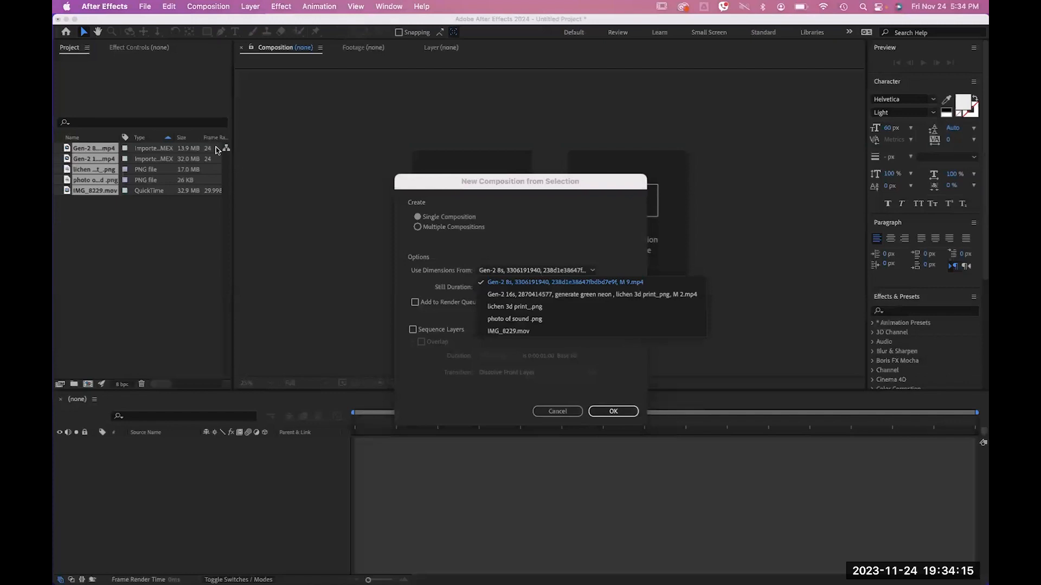
{"action": "left_click", "coordinate": [613, 412]}
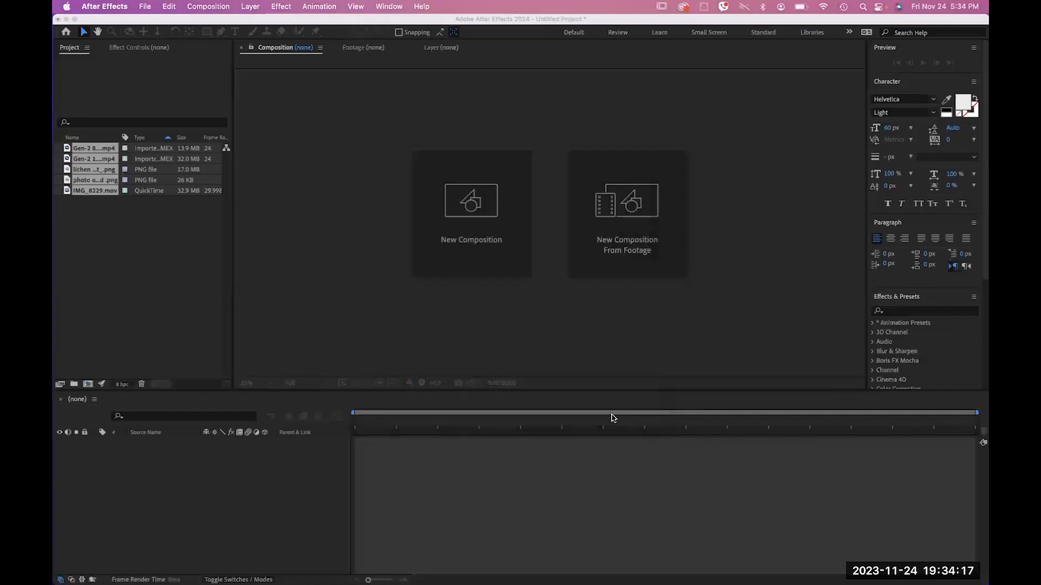
{"action": "left_click", "coordinate": [261, 280]}
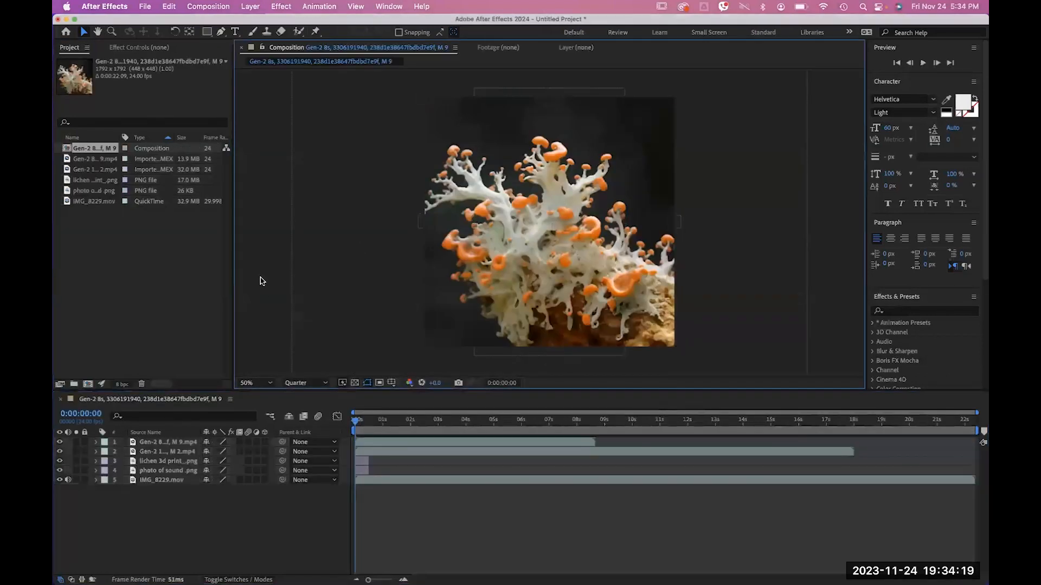
Step: Extend the lichen 3d print and photo of sound still layers to slightly over one second each
{"action": "left_click", "coordinate": [372, 452]}
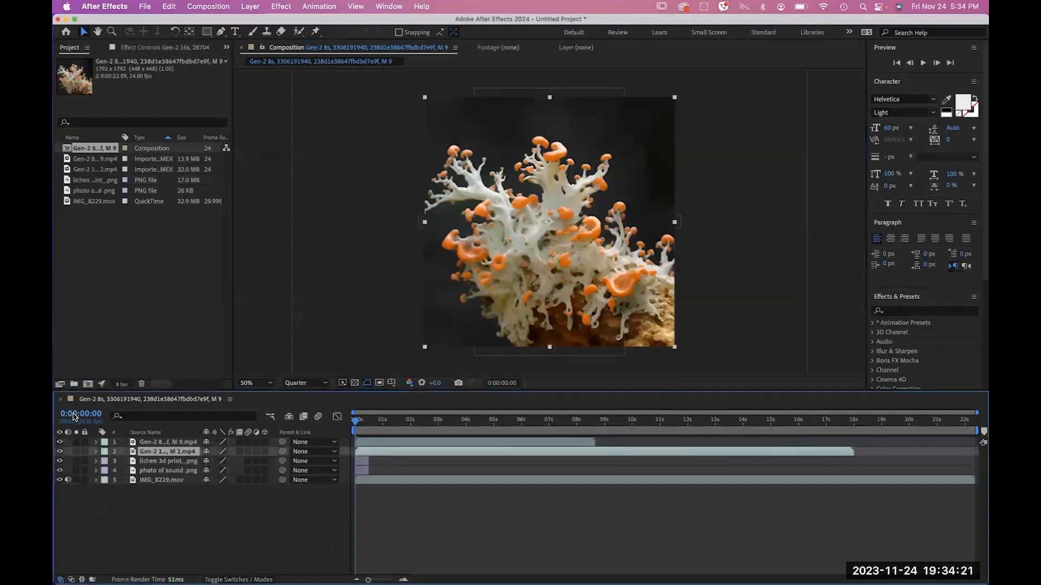
{"action": "left_click", "coordinate": [363, 461]}
{"action": "left_click_drag", "start_coordinate": [364, 459], "coordinate": [395, 469]}
Step: Trim the end of the Gen-2 8s layer to about 6 seconds and scrub through it in the timeline
{"action": "left_click", "coordinate": [551, 444]}
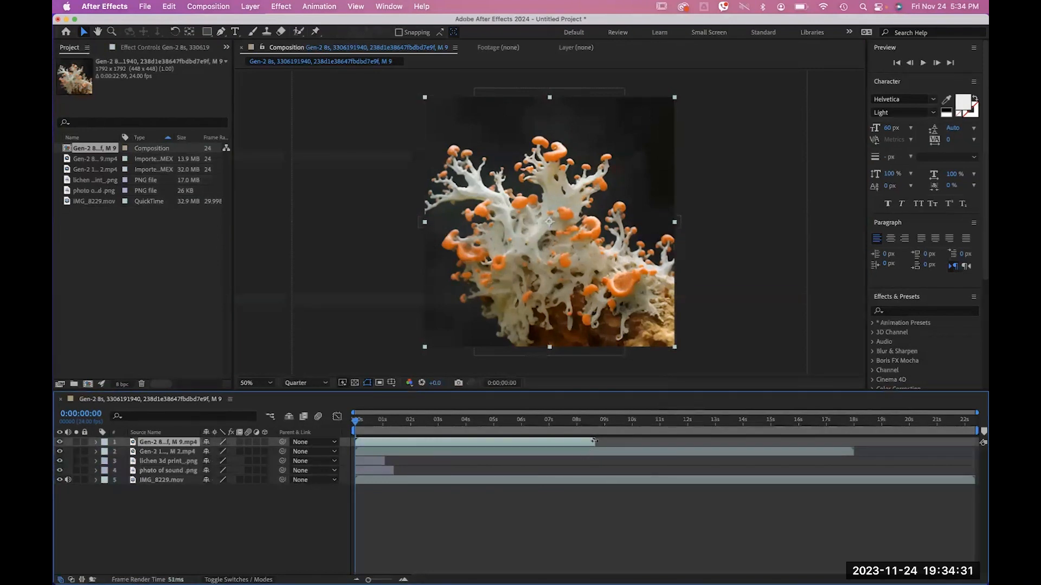
{"action": "left_click_drag", "start_coordinate": [594, 441], "coordinate": [522, 421]}
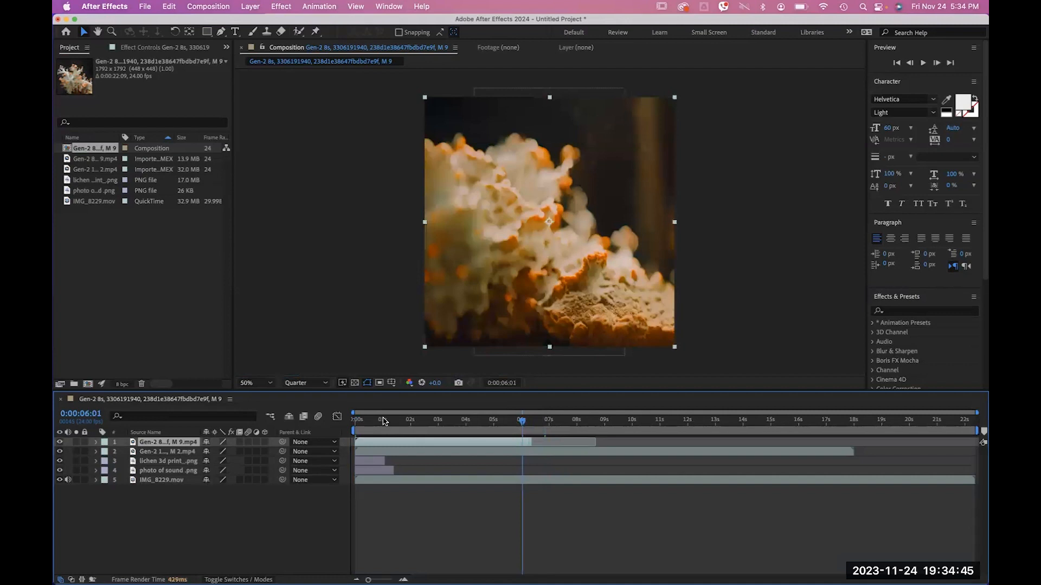
{"action": "left_click_drag", "start_coordinate": [383, 421], "coordinate": [366, 421]}
Step: Open the composition settings of the new composition from the project items
{"action": "left_click", "coordinate": [124, 248]}
{"action": "left_click", "coordinate": [95, 150]}
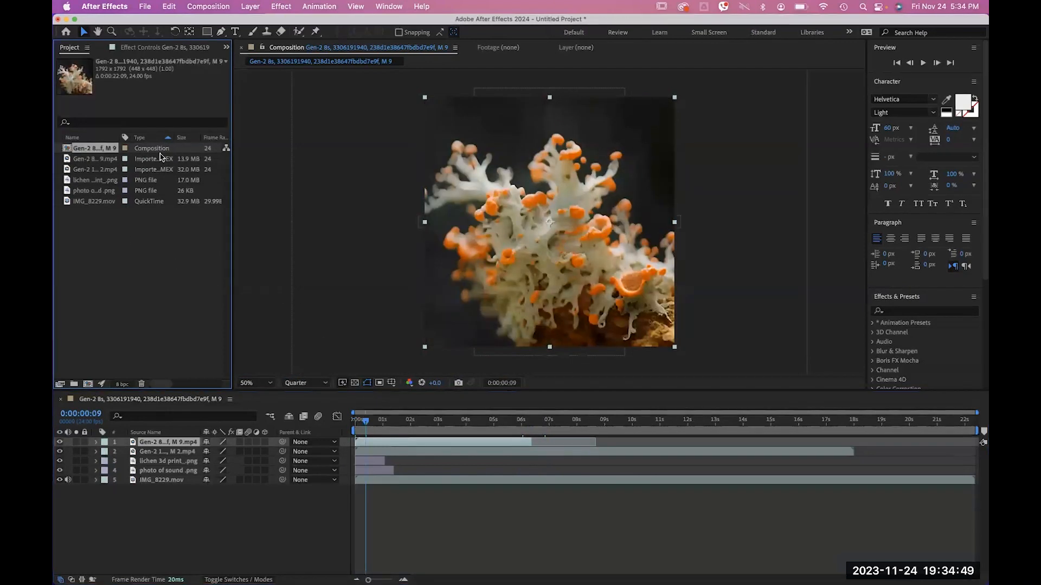
{"action": "right_click", "coordinate": [126, 148]}
{"action": "left_click", "coordinate": [127, 148]}
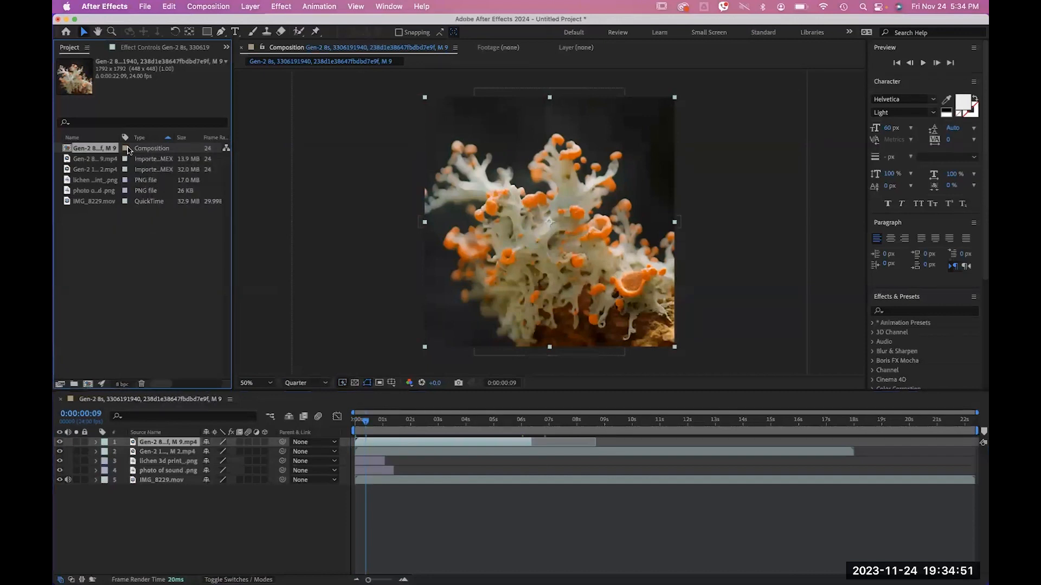
{"action": "right_click", "coordinate": [133, 147]}
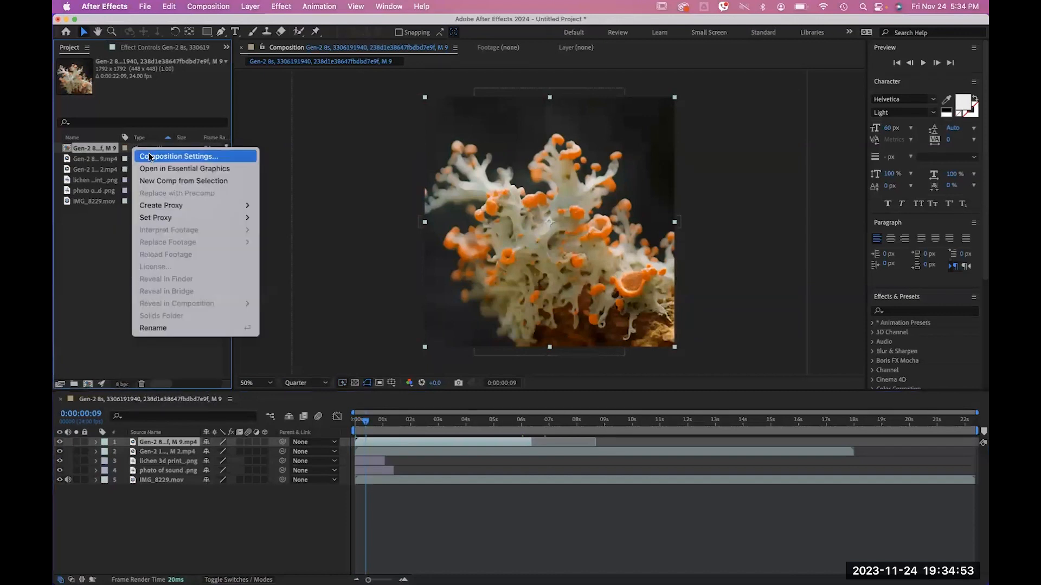
{"action": "left_click", "coordinate": [150, 157]}
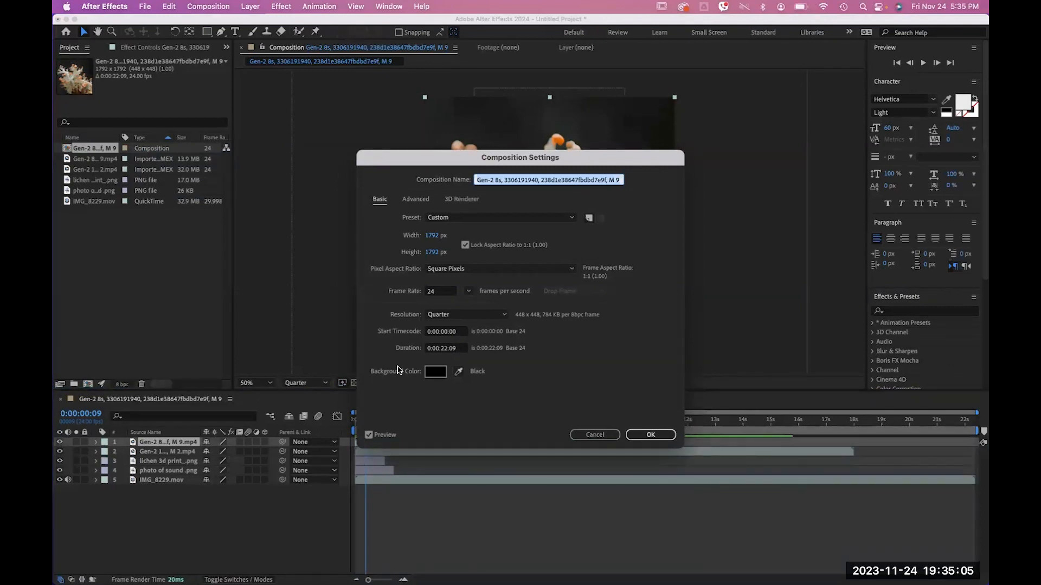
Step: Set the composition width to 1920 px and unlock its aspect ratio
{"action": "left_click", "coordinate": [433, 235]}
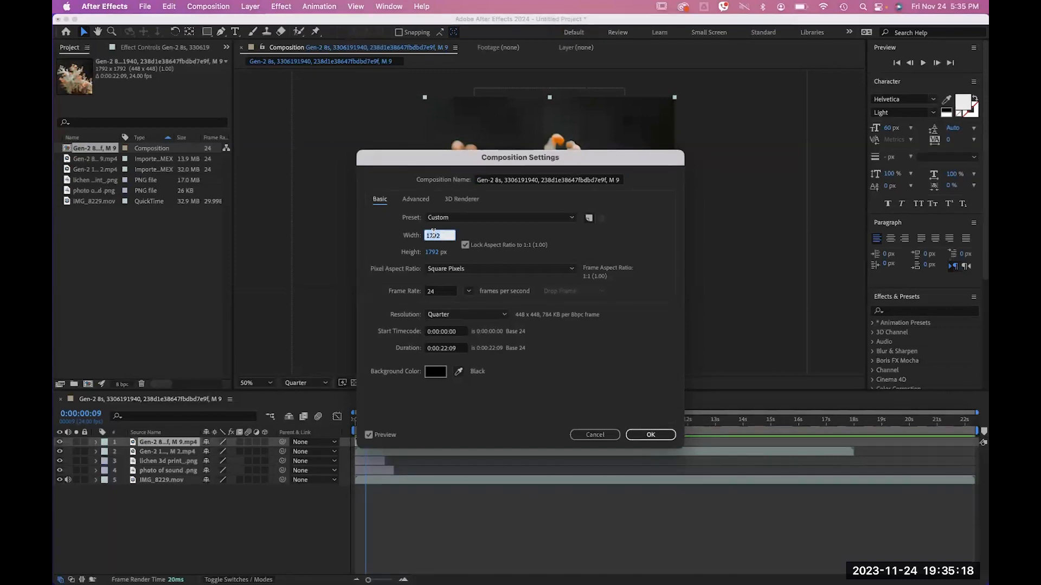
{"action": "type", "text": "1920"}
{"action": "key", "text": "Tab"}
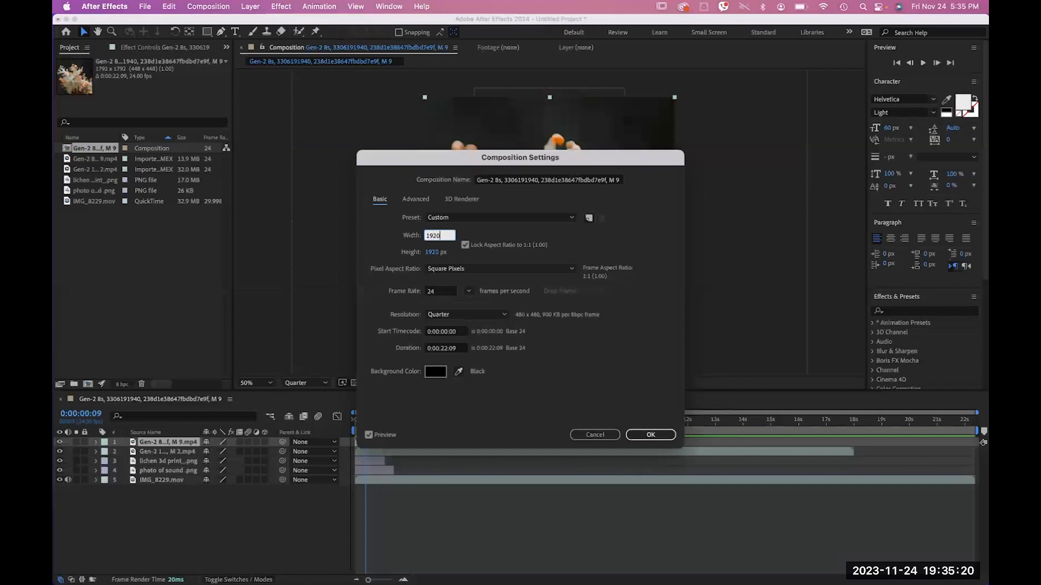
{"action": "left_click", "coordinate": [465, 244]}
{"action": "left_click", "coordinate": [439, 254]}
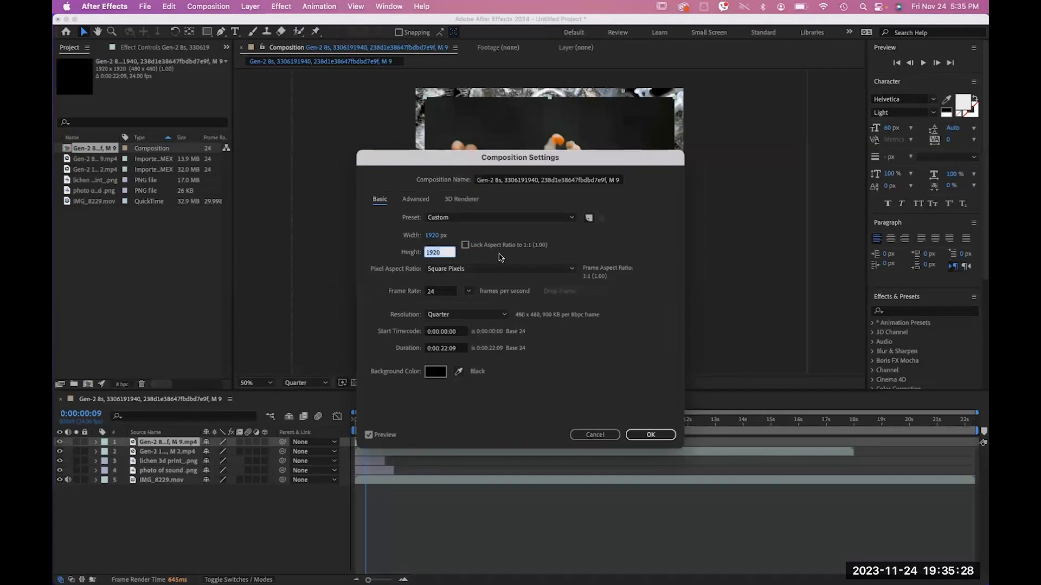
Step: Apply the HD 1920x1080 24 fps preset to the composition, keeping square pixels
{"action": "left_click", "coordinate": [488, 217]}
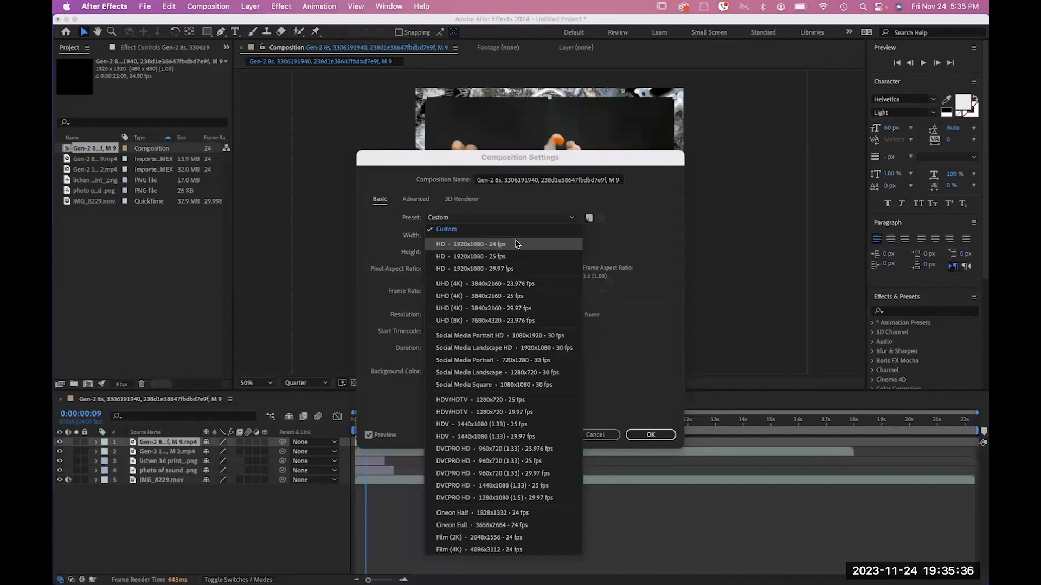
{"action": "left_click", "coordinate": [514, 245]}
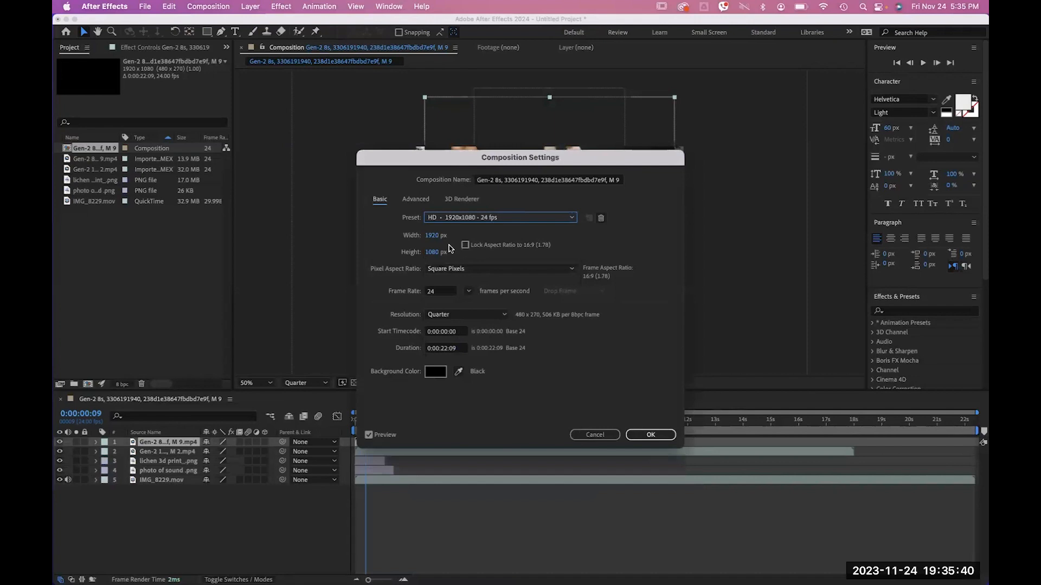
{"action": "left_click", "coordinate": [450, 271]}
{"action": "left_click", "coordinate": [451, 273]}
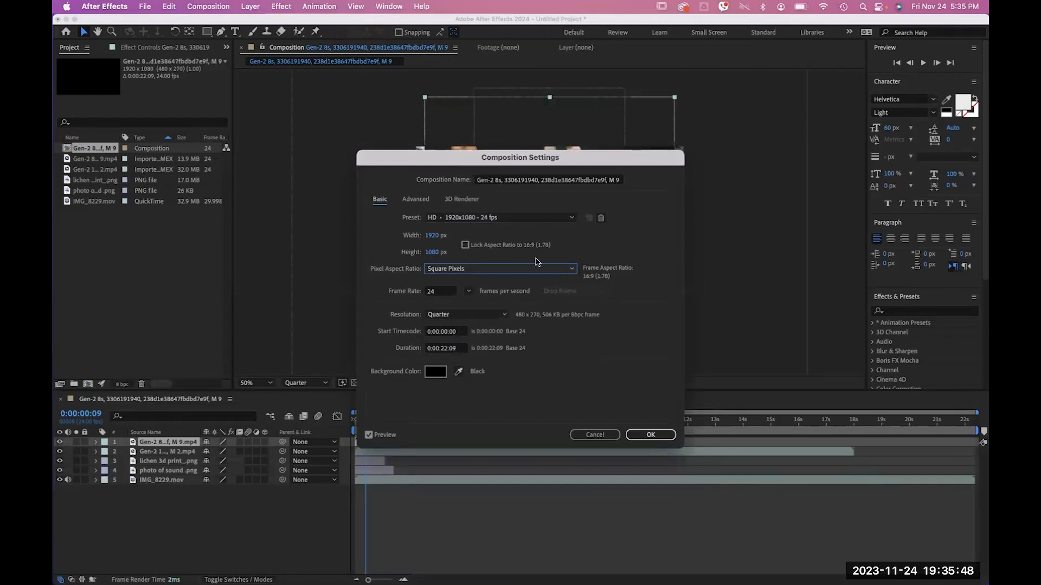
Step: Set the composition duration to 30 seconds and apply the settings
{"action": "left_click", "coordinate": [442, 332]}
{"action": "left_click", "coordinate": [441, 349]}
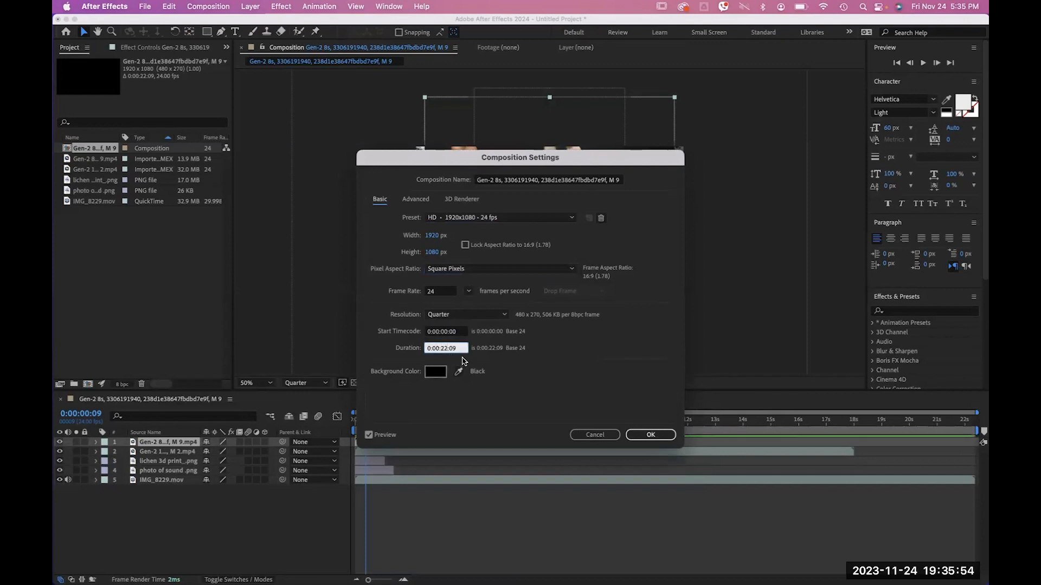
{"action": "key", "text": "BackSpace"}
{"action": "key", "text": "BackSpace"}
{"action": "key", "text": "BackSpace"}
{"action": "type", "text": "30"}
{"action": "key", "text": "Return"}
Step: Rename the composition as "first composition"
{"action": "right_click", "coordinate": [151, 148]}
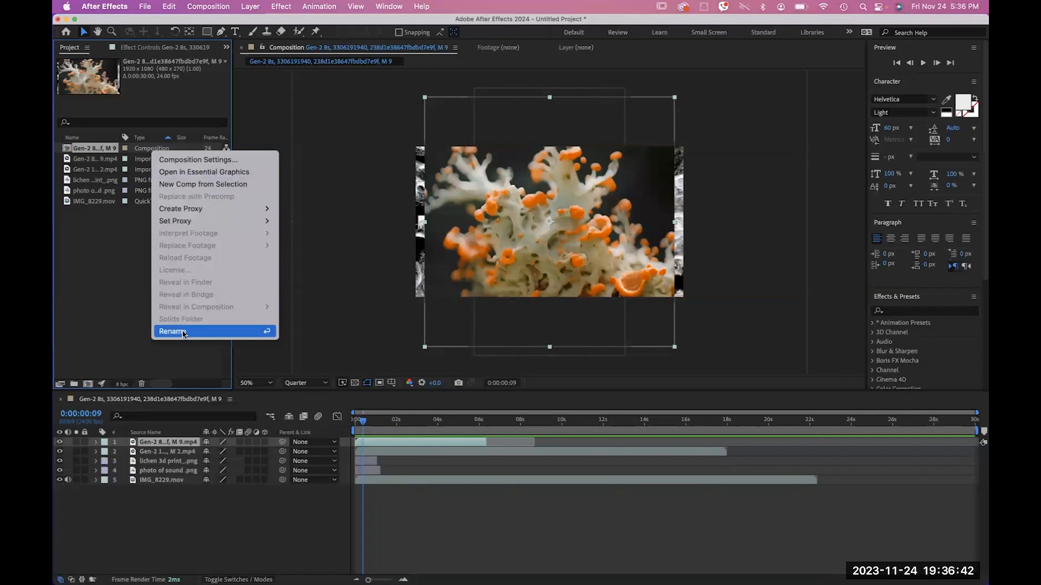
{"action": "left_click", "coordinate": [179, 330]}
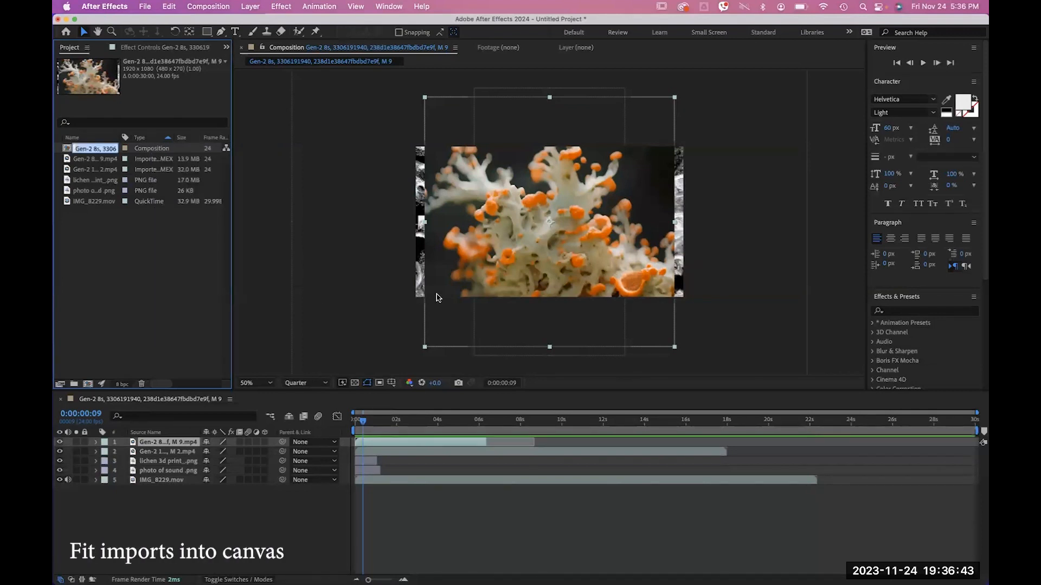
{"action": "type", "text": "fitst composition"}
{"action": "key", "text": "Return"}
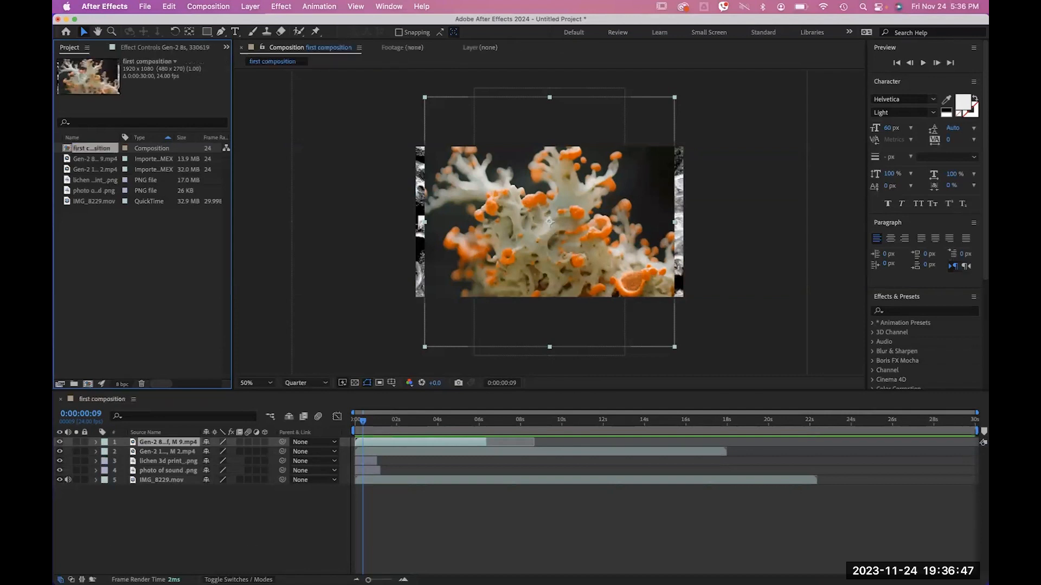
{"action": "left_click", "coordinate": [154, 532]}
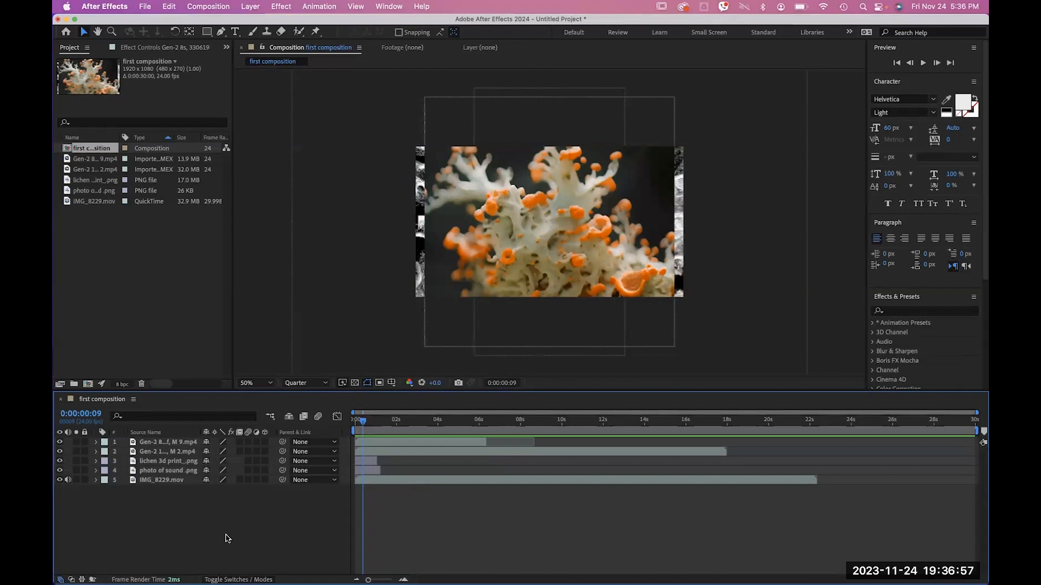
Step: Fit all five layers to the composition width and deselect them
{"action": "mouse_move", "coordinate": [155, 567]}
{"action": "left_click", "coordinate": [478, 192]}
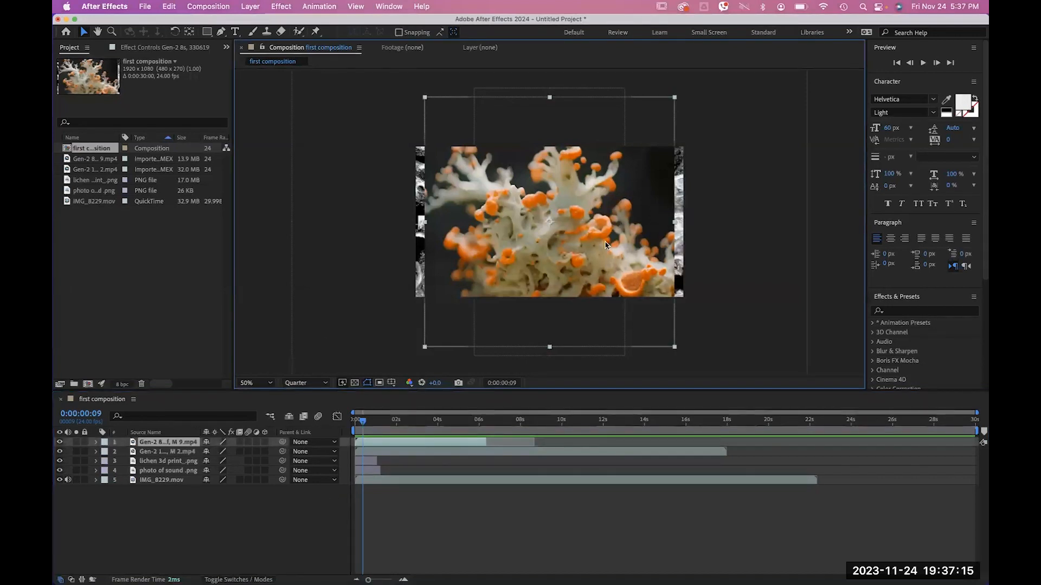
{"action": "left_click", "coordinate": [181, 480], "text": "shift"}
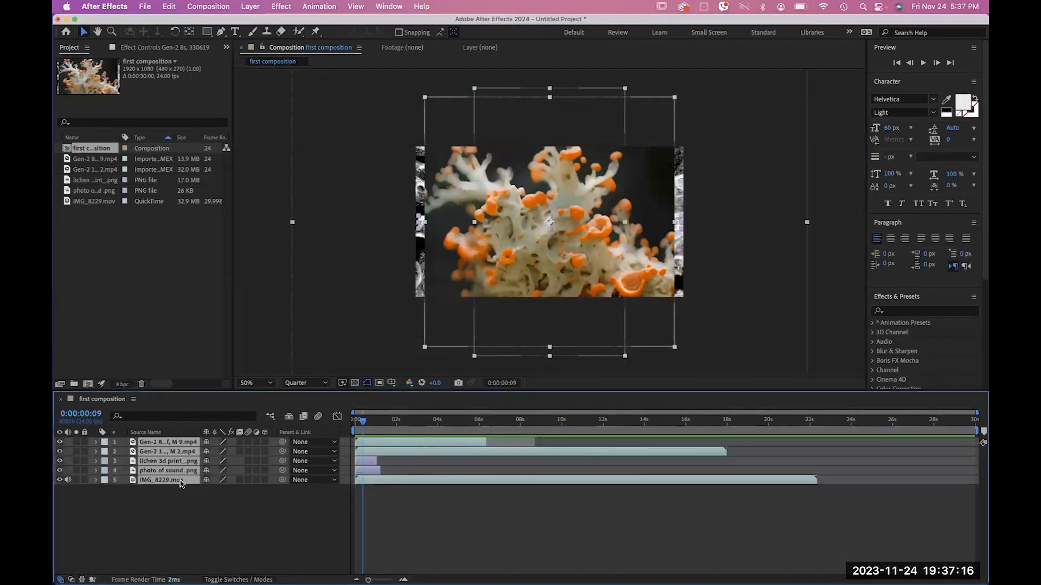
{"action": "right_click", "coordinate": [625, 216]}
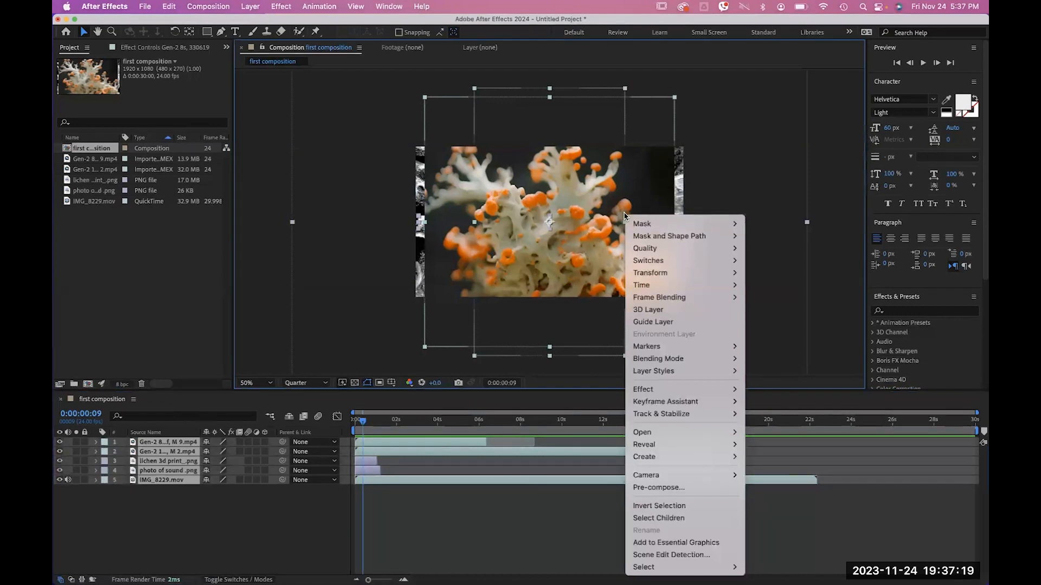
{"action": "mouse_move", "coordinate": [667, 273]}
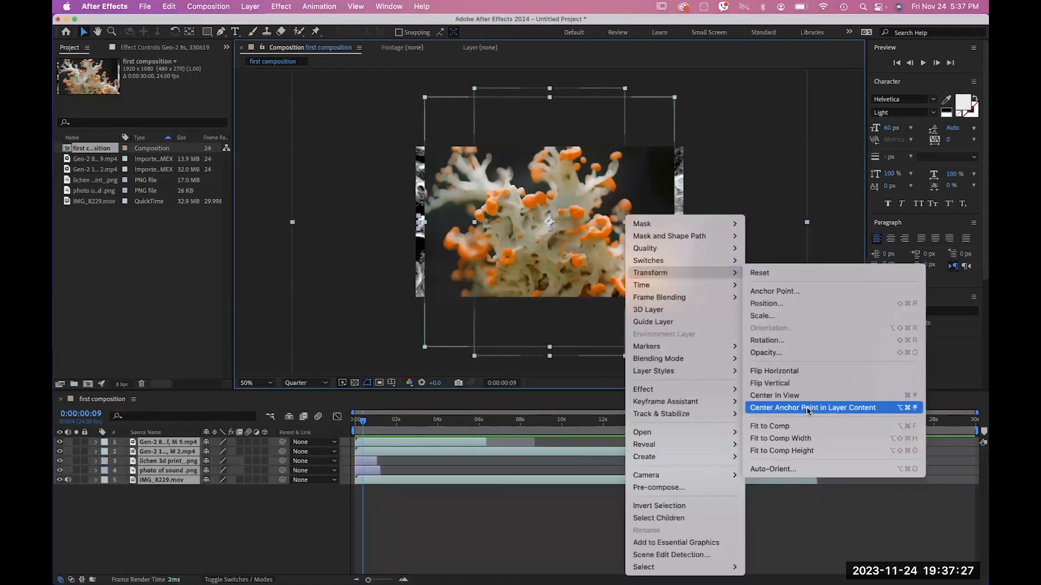
{"action": "left_click", "coordinate": [800, 438]}
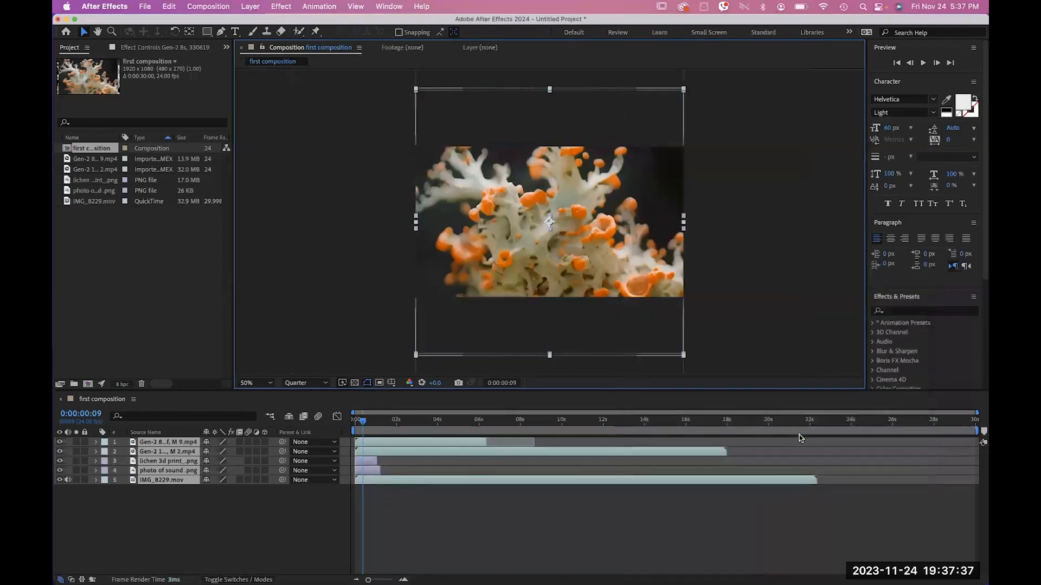
{"action": "left_click", "coordinate": [726, 157]}
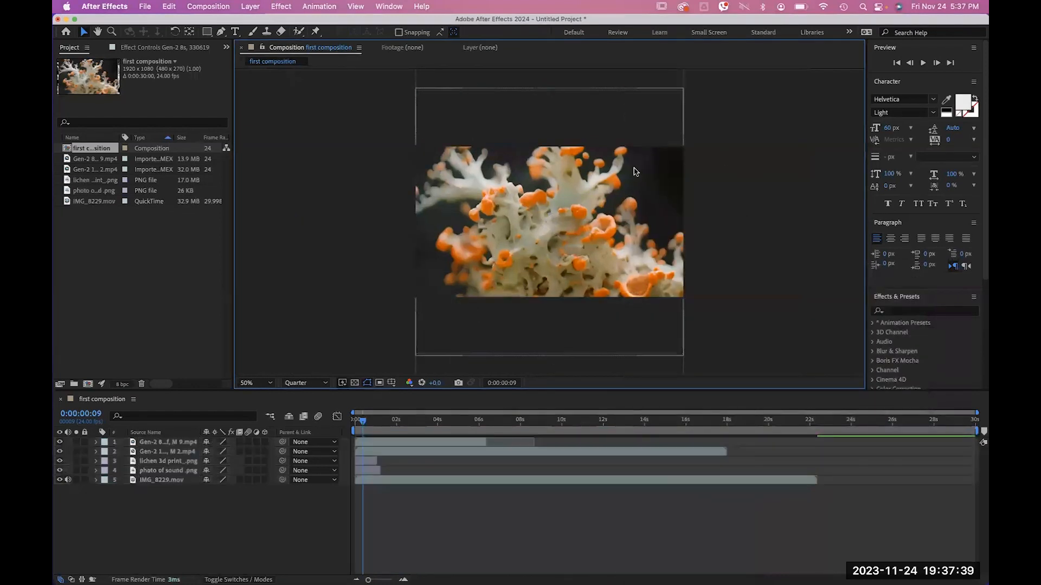
Step: Stagger the layer starts: lichen print at about 2 s, IMG_8229.mov 2.5 s, Gen-2 16s clip 4 s and Gen-2 8s clip 10 s
{"action": "key", "text": "comma"}
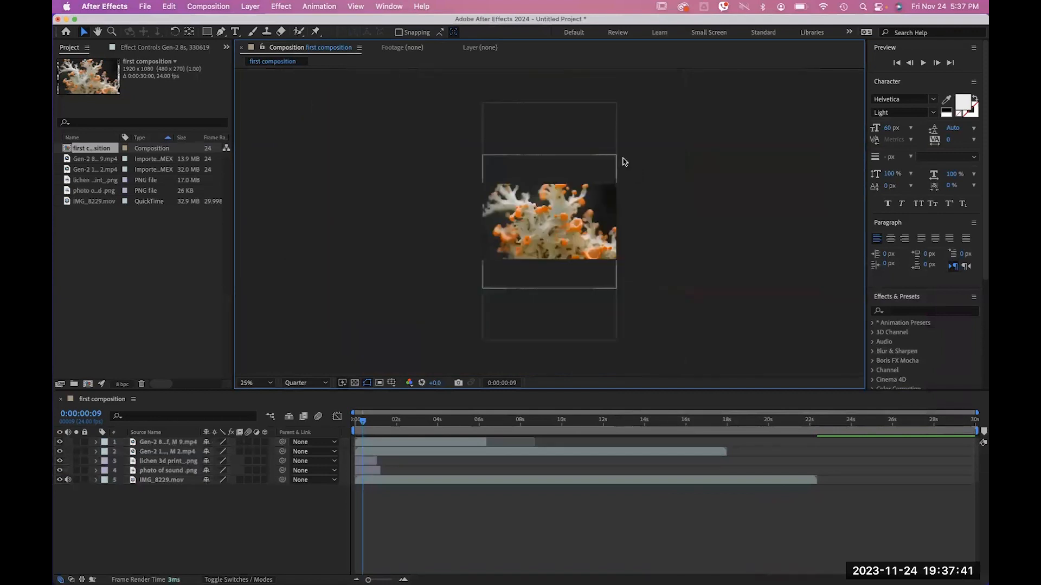
{"action": "left_click", "coordinate": [590, 121]}
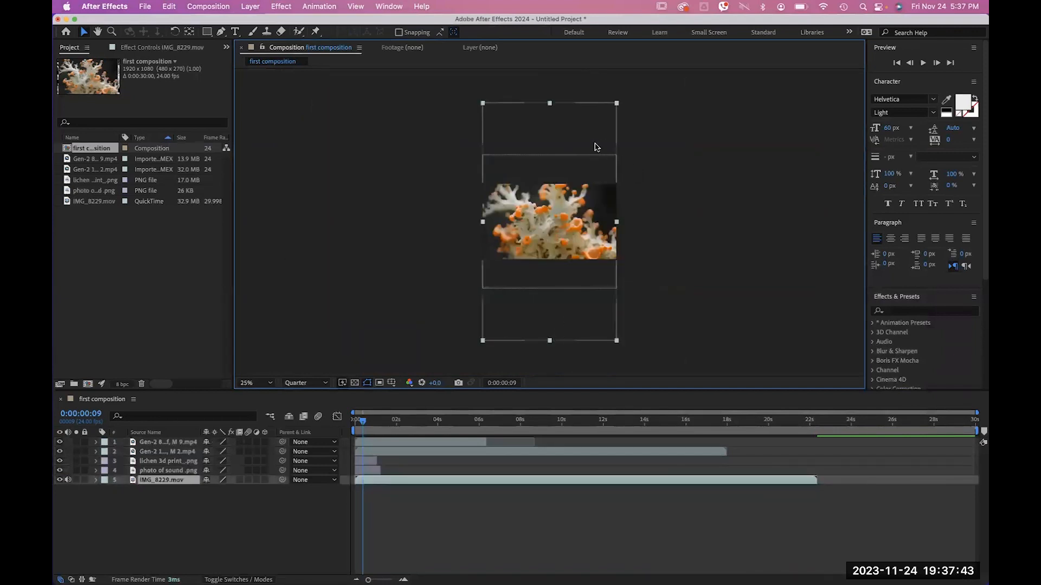
{"action": "key", "text": "Return"}
{"action": "left_click", "coordinate": [369, 424]}
{"action": "left_click_drag", "start_coordinate": [404, 440], "coordinate": [611, 440]}
{"action": "left_click_drag", "start_coordinate": [458, 455], "coordinate": [543, 454]}
{"action": "left_click_drag", "start_coordinate": [445, 476], "coordinate": [497, 480]}
{"action": "left_click_drag", "start_coordinate": [370, 465], "coordinate": [404, 465]}
Step: Move the playhead to 0:00:00:10 and open the photo of sound layer in its own layer view
{"action": "left_click", "coordinate": [358, 421]}
{"action": "left_click_drag", "start_coordinate": [358, 421], "coordinate": [369, 412]}
{"action": "double_click", "coordinate": [522, 227]}
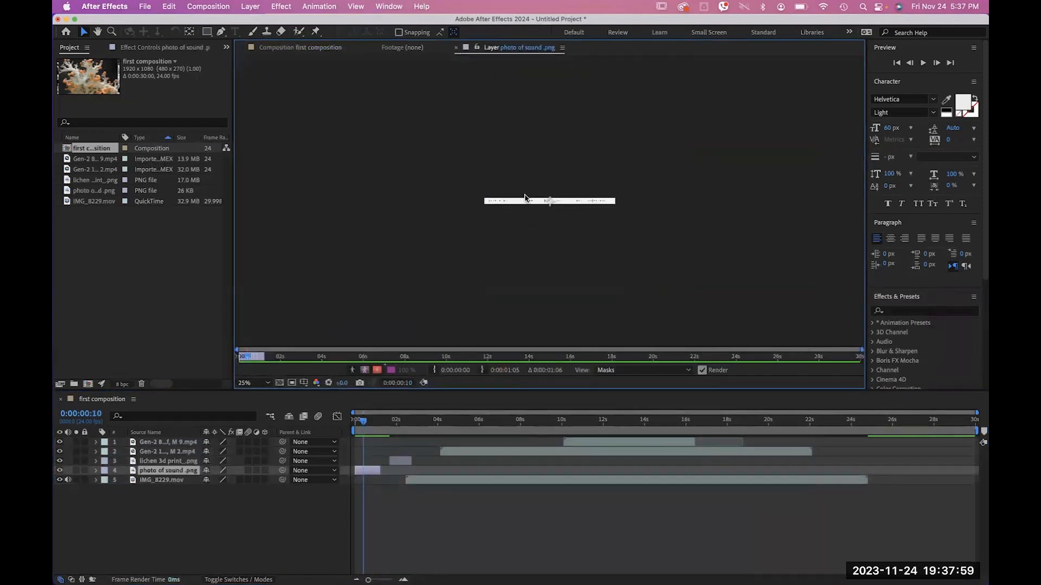
Step: Return to the first composition's view and move the photo of sound strip down near the frame's lower edge
{"action": "left_click", "coordinate": [181, 471]}
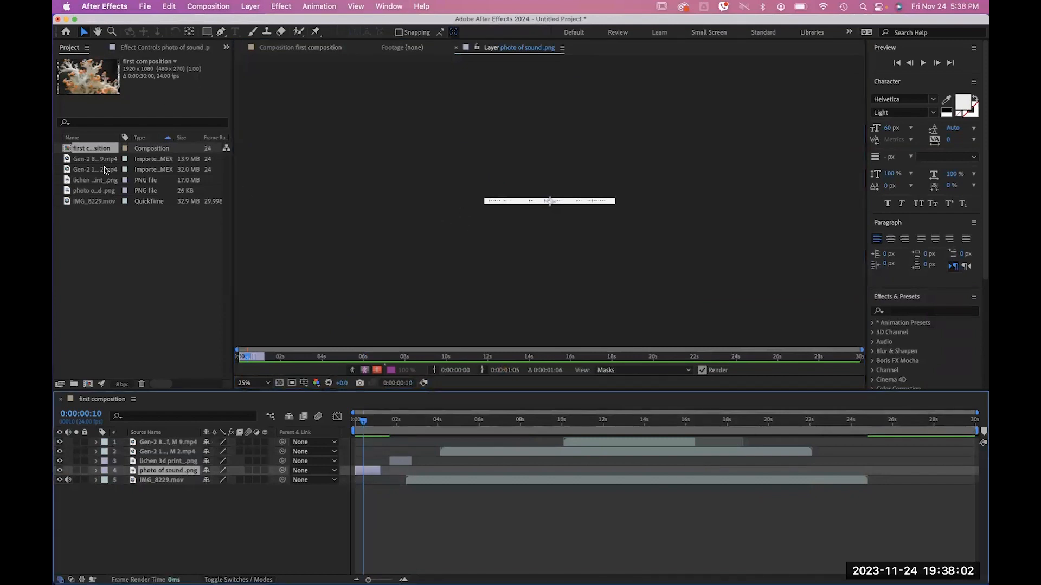
{"action": "left_click", "coordinate": [183, 149]}
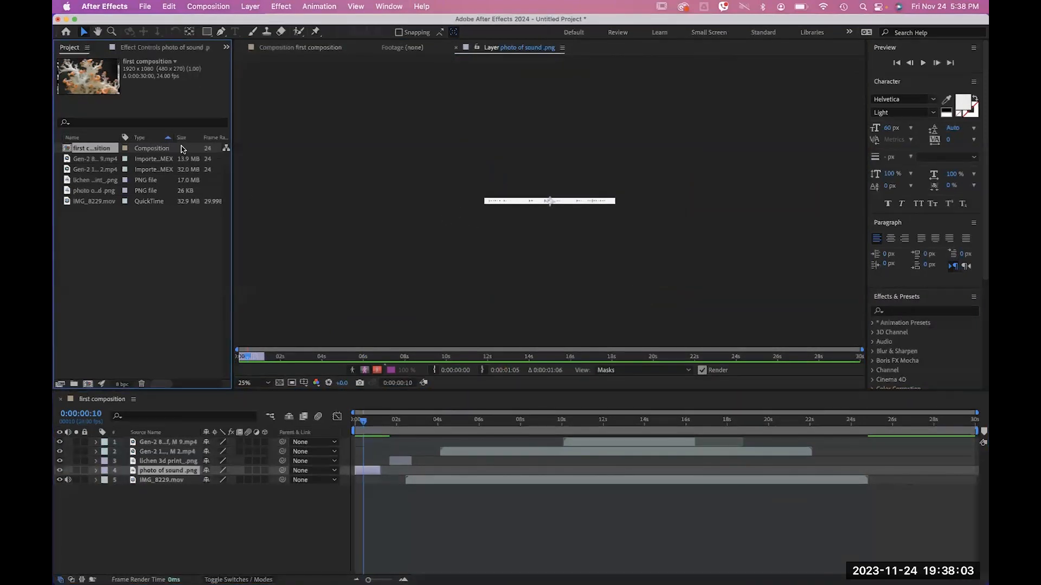
{"action": "double_click", "coordinate": [153, 151]}
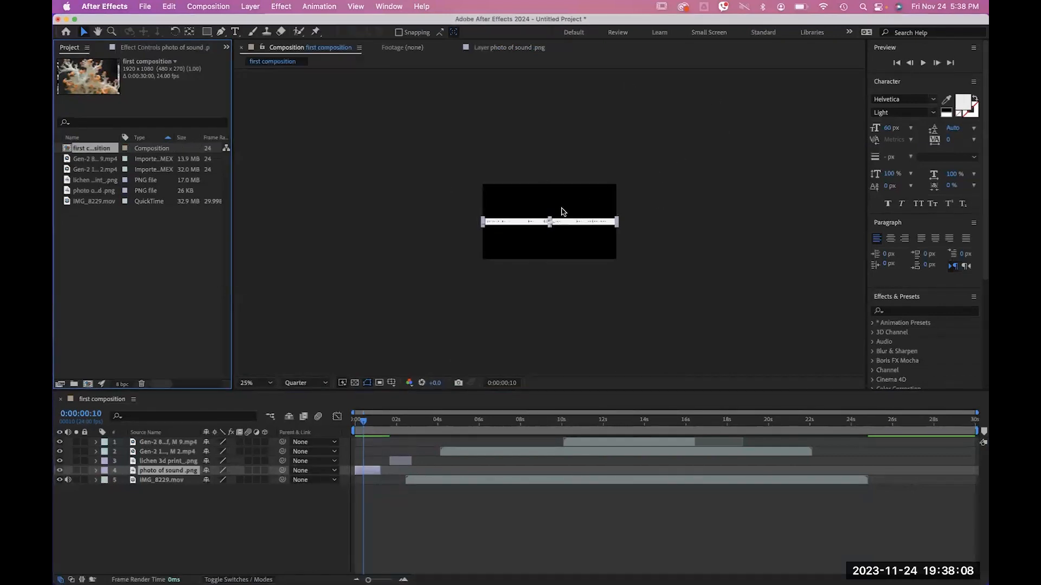
{"action": "left_click_drag", "start_coordinate": [483, 228], "coordinate": [427, 241]}
{"action": "key", "text": "super+z"}
{"action": "left_click_drag", "start_coordinate": [587, 225], "coordinate": [584, 248]}
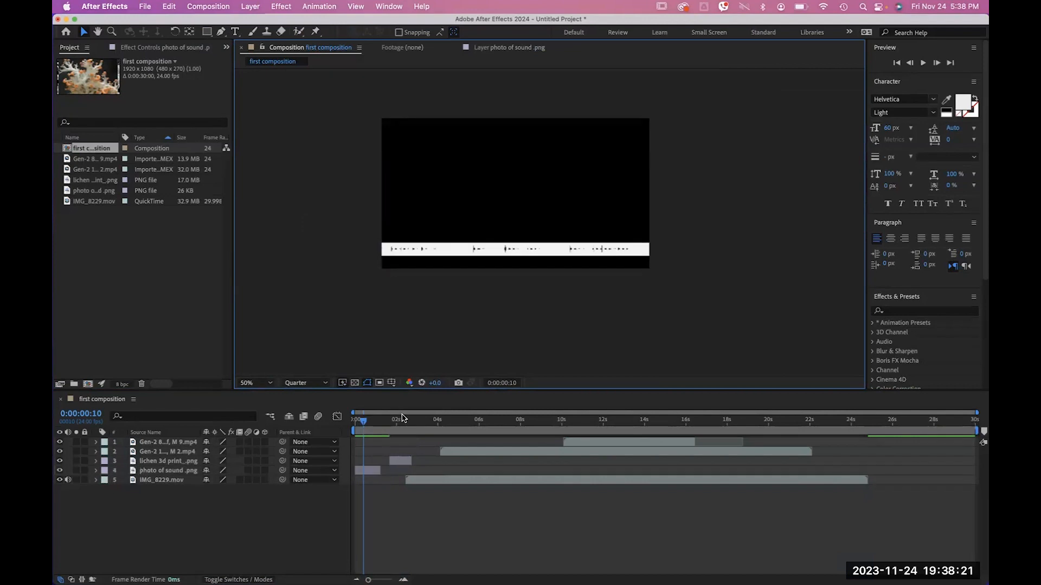
Step: Set the composition preview resolution to Half, comparing it with Quarter on the sound strip at 0:00:00:21
{"action": "left_click", "coordinate": [403, 420]}
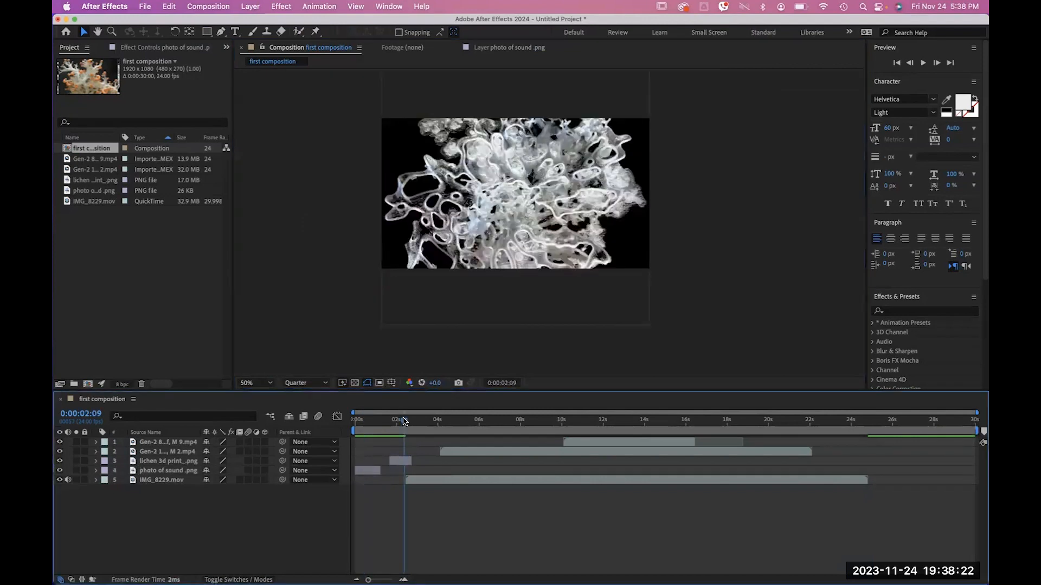
{"action": "left_click", "coordinate": [304, 383]}
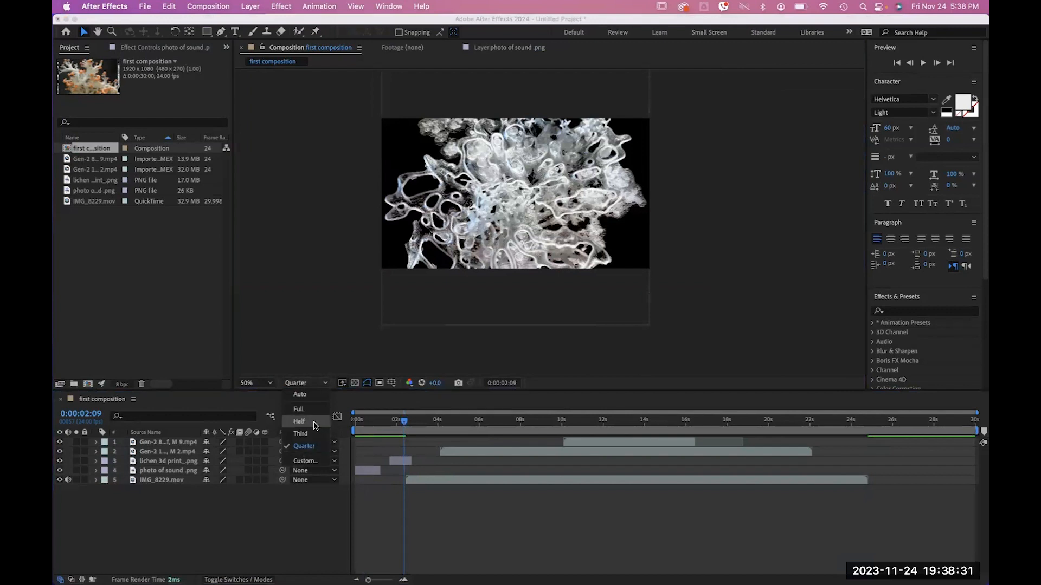
{"action": "left_click", "coordinate": [314, 425]}
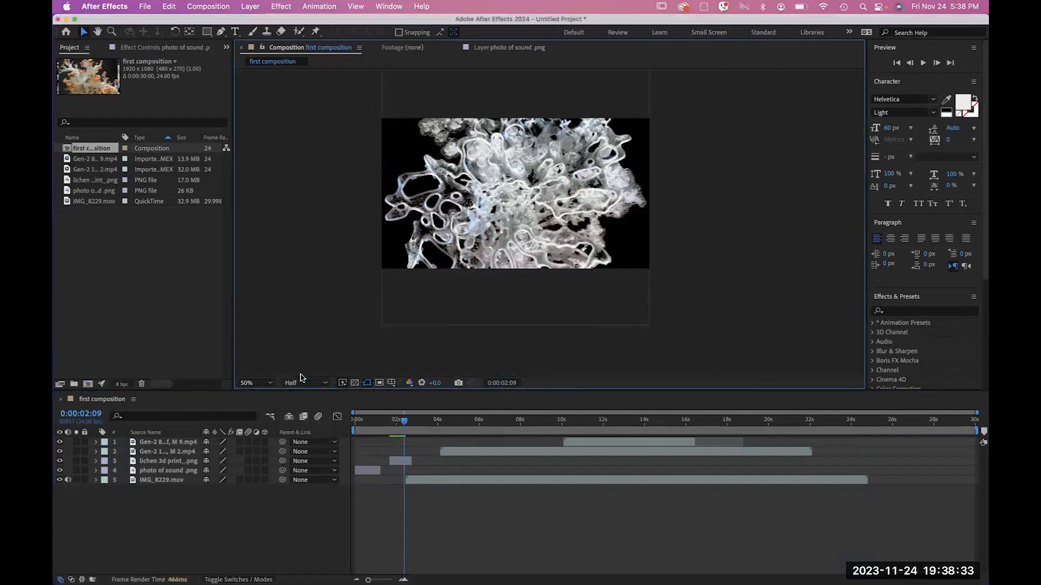
{"action": "left_click", "coordinate": [373, 421]}
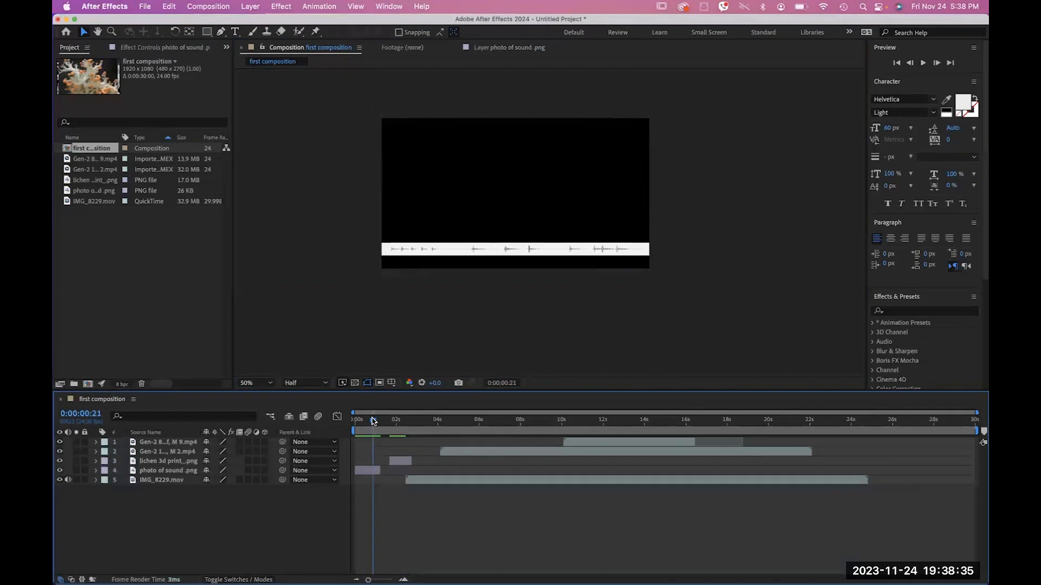
{"action": "left_click", "coordinate": [297, 384]}
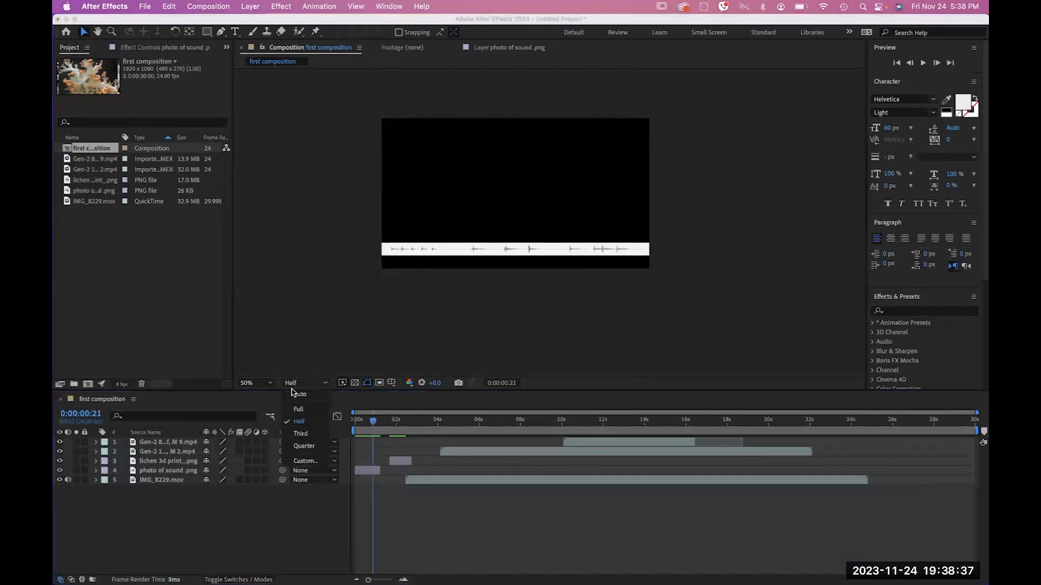
{"action": "left_click", "coordinate": [305, 445]}
{"action": "left_click", "coordinate": [315, 382]}
{"action": "left_click", "coordinate": [299, 421]}
Step: At 0:00:01:20, shrink the lichen 3d print image to about half its size so it fits inside the frame
{"action": "left_click", "coordinate": [393, 421]}
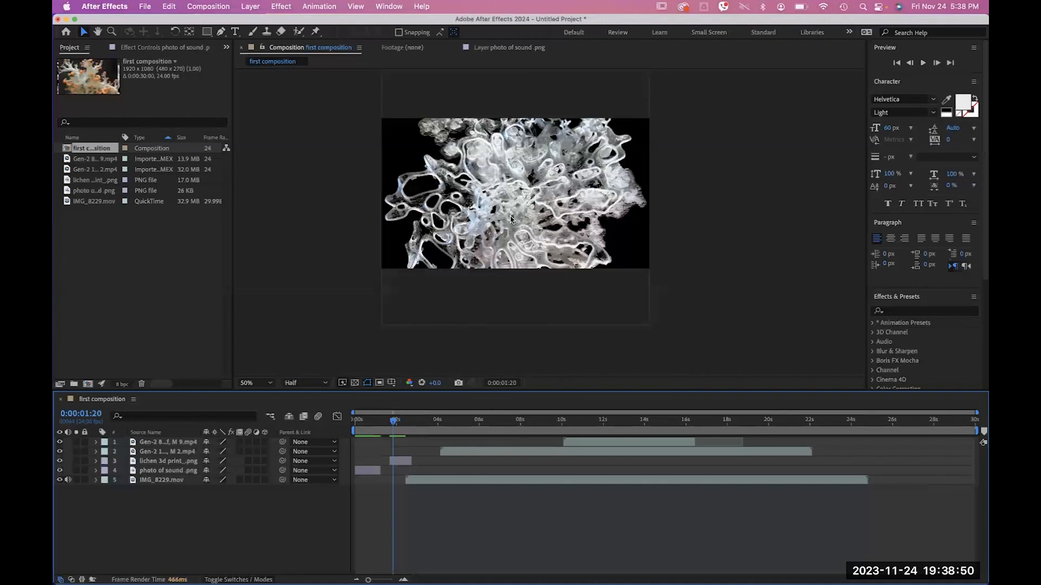
{"action": "left_click", "coordinate": [510, 219]}
{"action": "left_click_drag", "start_coordinate": [647, 329], "coordinate": [583, 266]}
{"action": "left_click", "coordinate": [586, 300]}
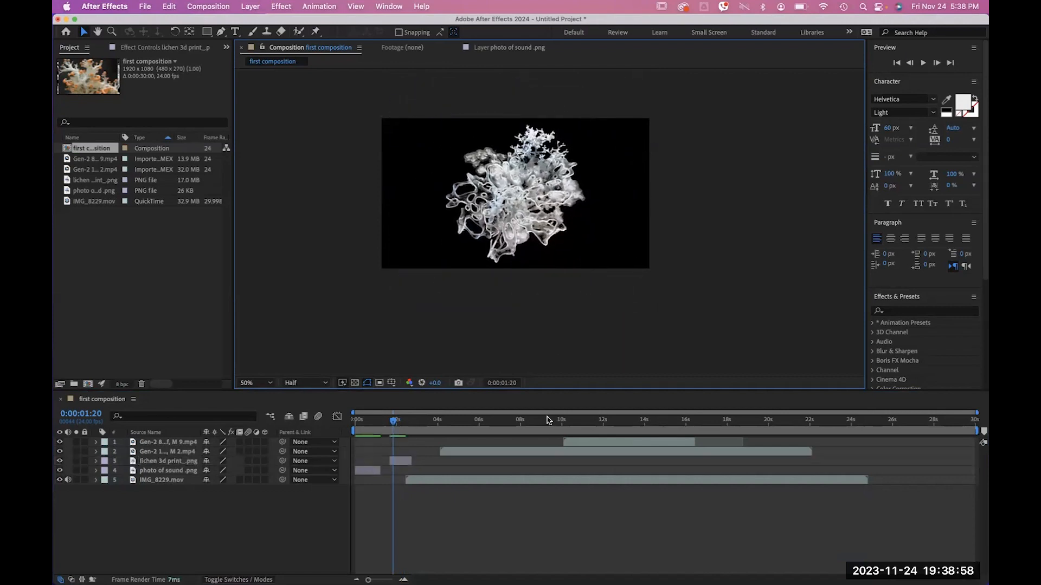
Step: At about 3 s, scale IMG_8229.mov down to a little over half its size and move it against the frame's right edge
{"action": "left_click", "coordinate": [425, 421]}
{"action": "left_click", "coordinate": [467, 479]}
{"action": "left_click_drag", "start_coordinate": [649, 194], "coordinate": [592, 191]}
{"action": "left_click_drag", "start_coordinate": [554, 199], "coordinate": [634, 211]}
{"action": "left_click", "coordinate": [599, 349]}
Step: At about 7 s, scale the Gen-2 16s clip down to about half its size so it fits the frame's height
{"action": "left_click", "coordinate": [499, 422]}
{"action": "left_click", "coordinate": [607, 239]}
{"action": "left_click", "coordinate": [639, 347]}
{"action": "left_click", "coordinate": [640, 319]}
{"action": "left_click_drag", "start_coordinate": [649, 327], "coordinate": [585, 263]}
Step: At 0:00:11:02, shrink the Gen-2 8s clip to about 20.5% and place it in the frame's lower-left corner, at about 176, 908
{"action": "left_click", "coordinate": [584, 421]}
{"action": "left_click", "coordinate": [577, 259]}
{"action": "double_click", "coordinate": [576, 259]}
{"action": "double_click", "coordinate": [138, 148]}
{"action": "left_click", "coordinate": [643, 314]}
{"action": "left_click_drag", "start_coordinate": [649, 327], "coordinate": [453, 250]}
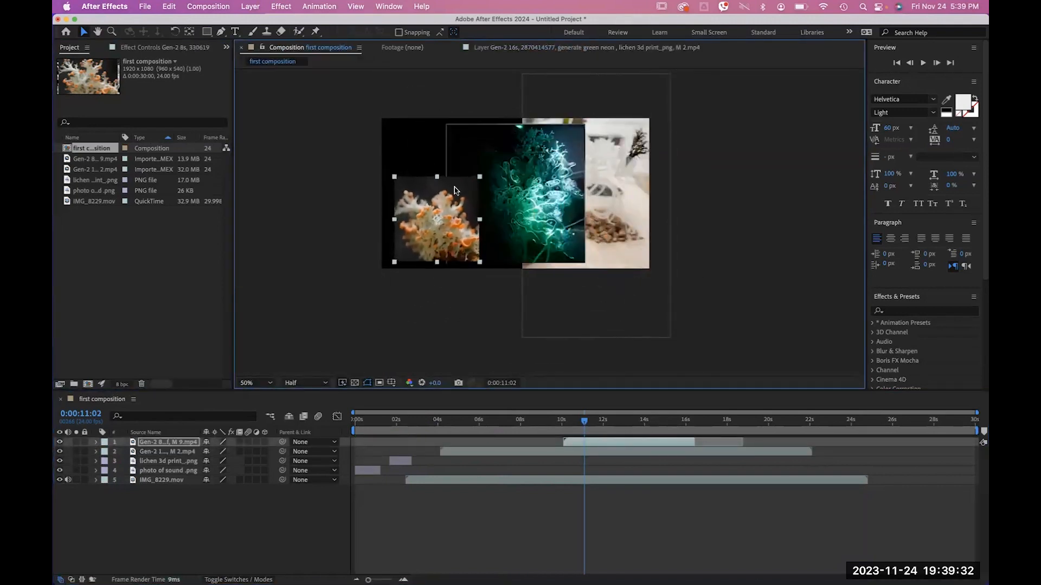
{"action": "left_click", "coordinate": [479, 178], "text": "shift"}
{"action": "left_click", "coordinate": [457, 201]}
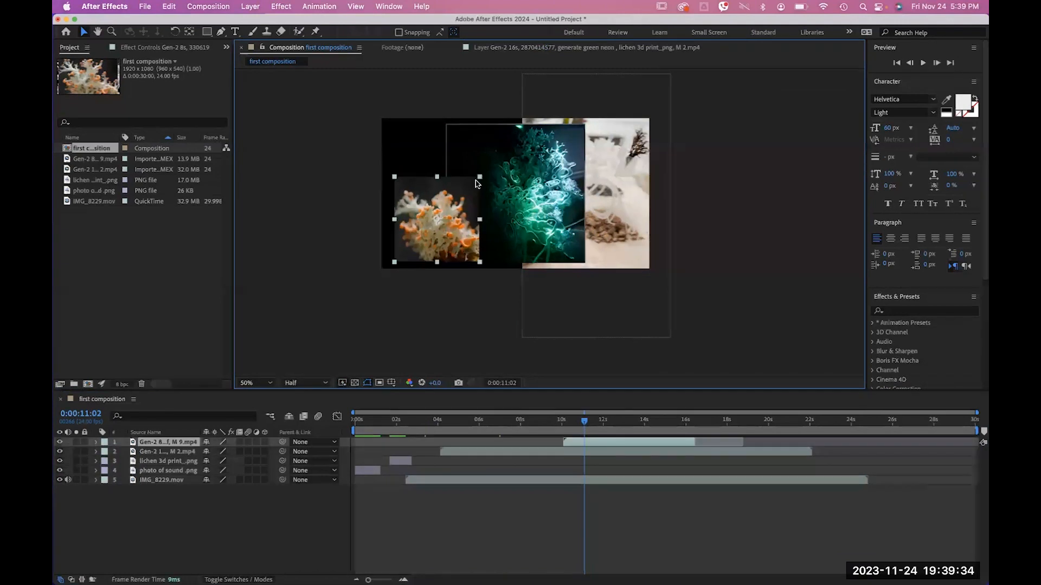
{"action": "left_click_drag", "start_coordinate": [480, 177], "coordinate": [462, 194]}
{"action": "left_click_drag", "start_coordinate": [437, 225], "coordinate": [405, 250]}
{"action": "left_click", "coordinate": [321, 260]}
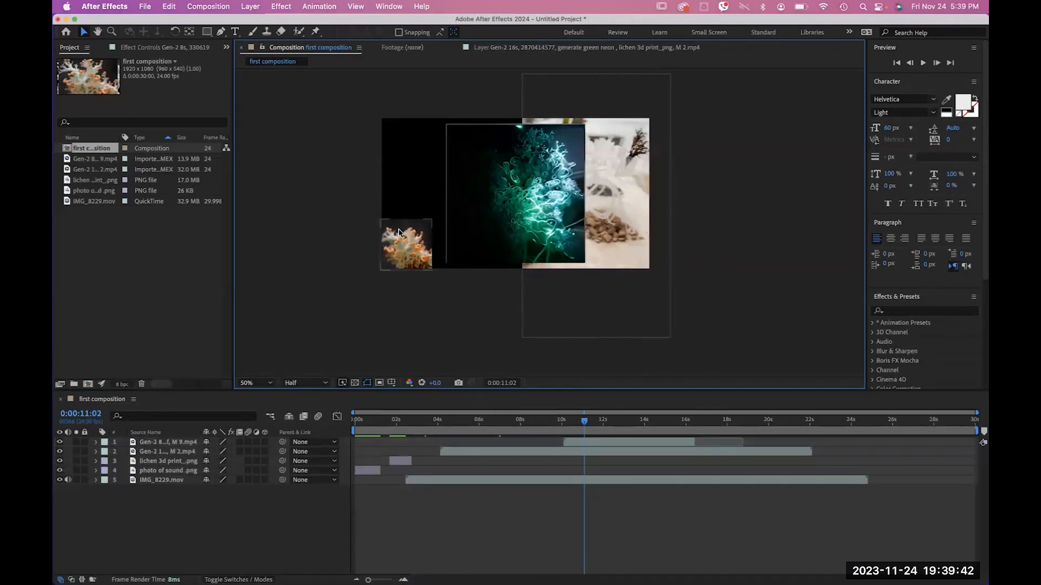
Step: Add a small text box reading "text 1" over the dark left part of the Gen-2 16s clip
{"action": "left_click", "coordinate": [235, 31]}
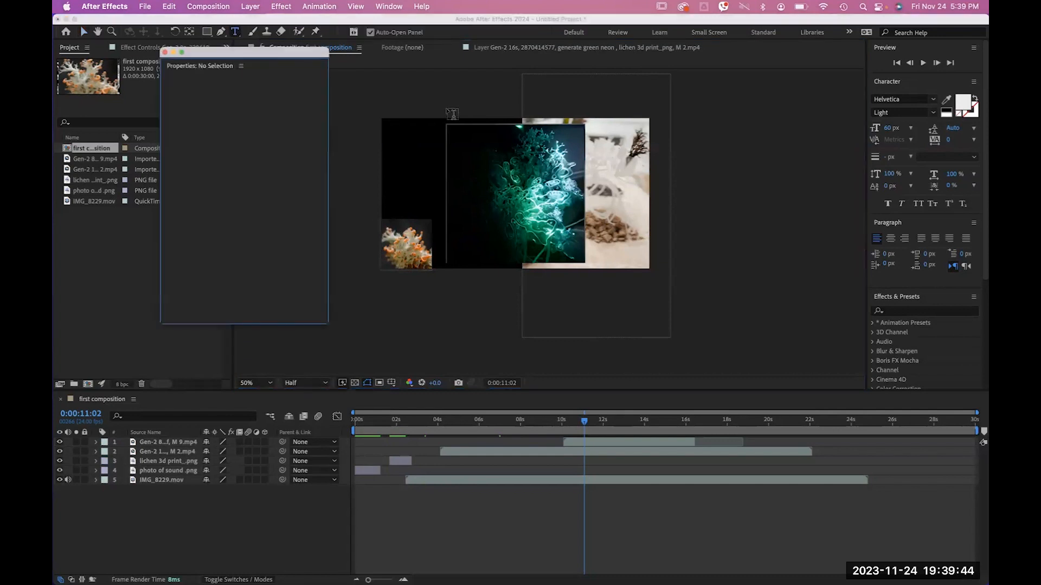
{"action": "left_click", "coordinate": [455, 167]}
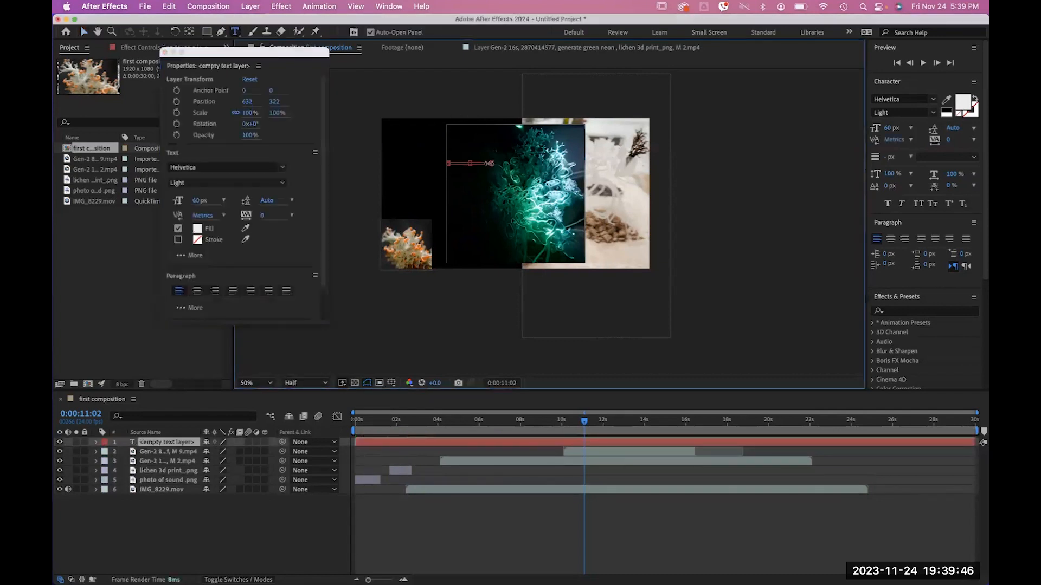
{"action": "left_click_drag", "start_coordinate": [470, 167], "coordinate": [471, 173]}
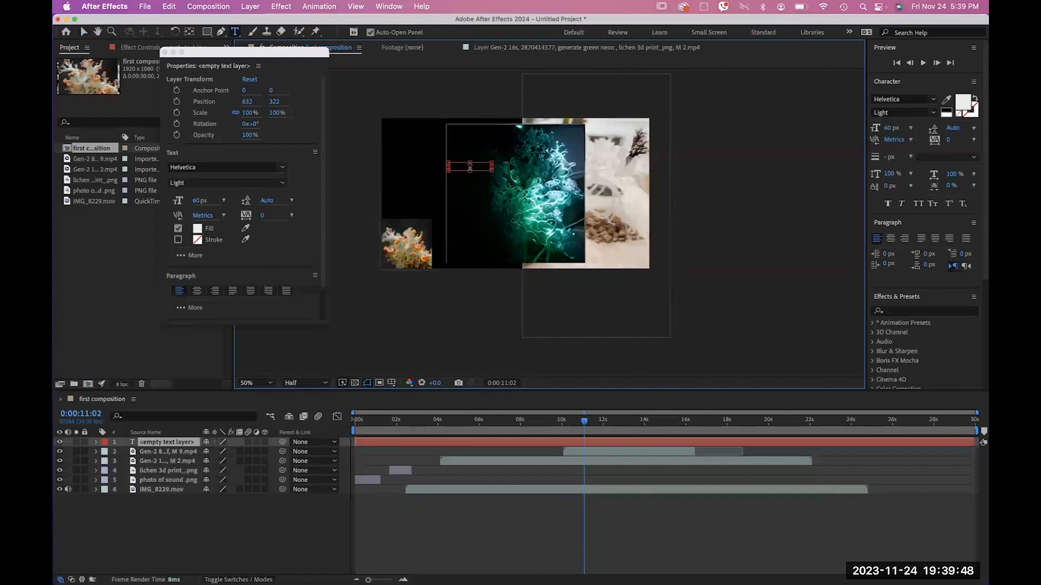
{"action": "type", "text": "text"}
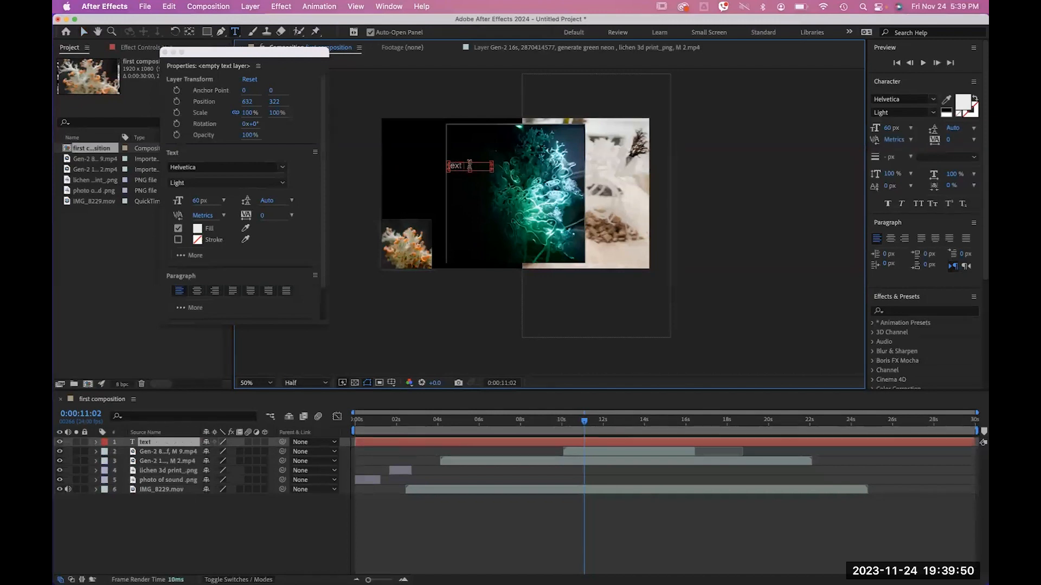
{"action": "type", "text": "1"}
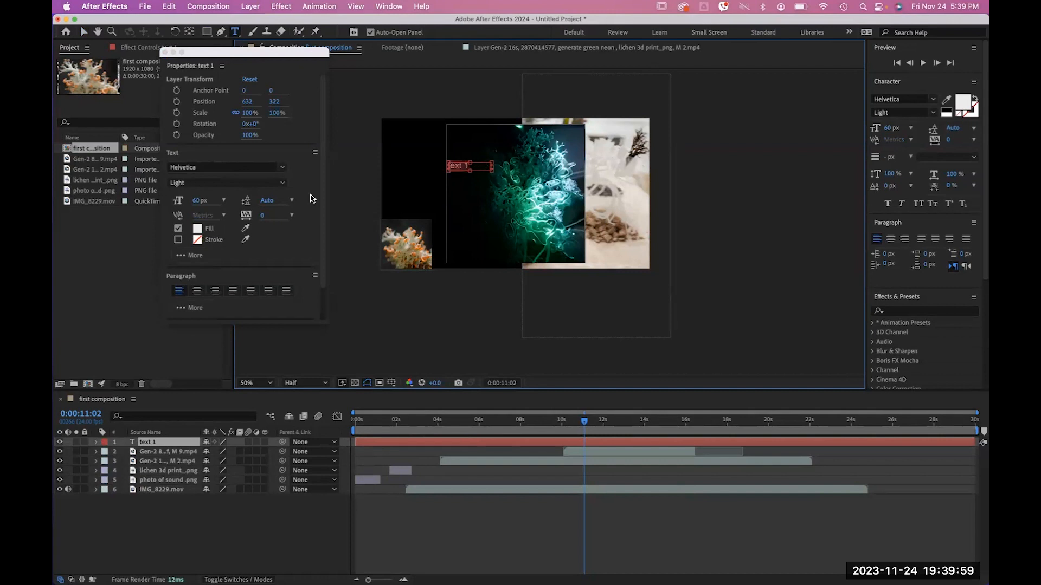
Step: Set the text's font size to 72 px and close the floating text properties
{"action": "left_click", "coordinate": [228, 167]}
{"action": "left_click", "coordinate": [307, 122]}
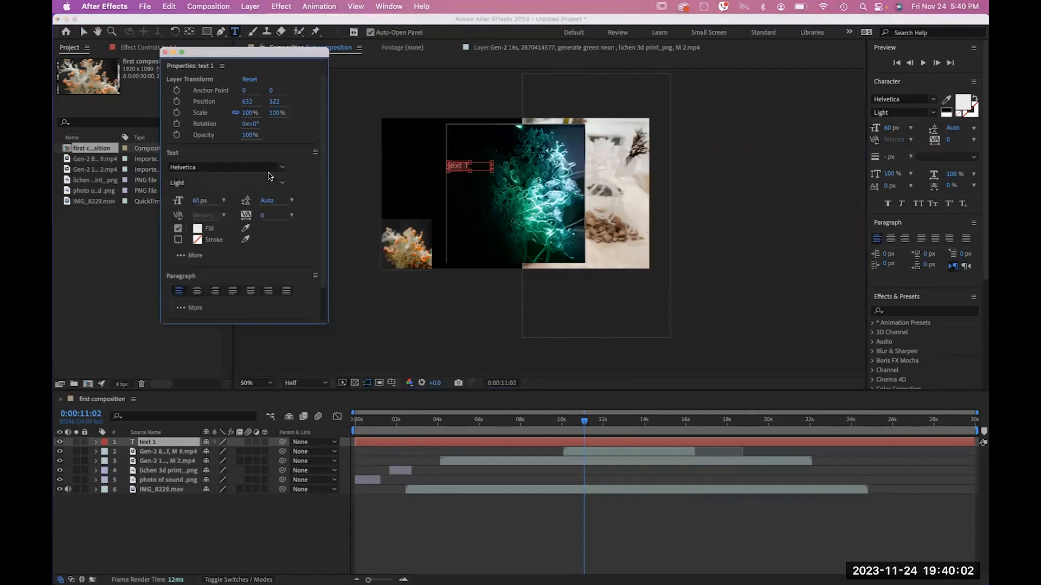
{"action": "left_click", "coordinate": [223, 202]}
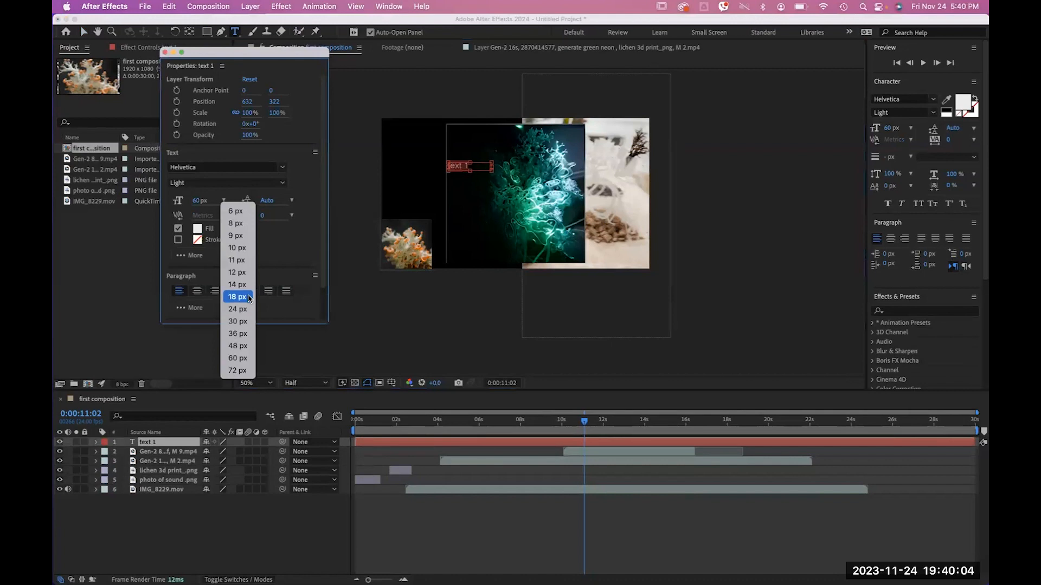
{"action": "left_click", "coordinate": [238, 370]}
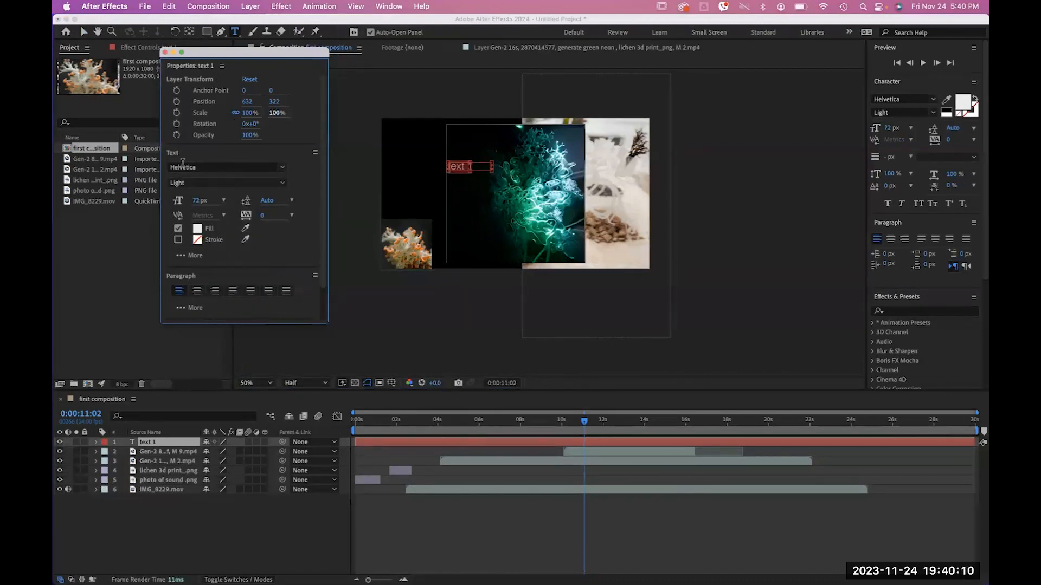
{"action": "left_click", "coordinate": [164, 53]}
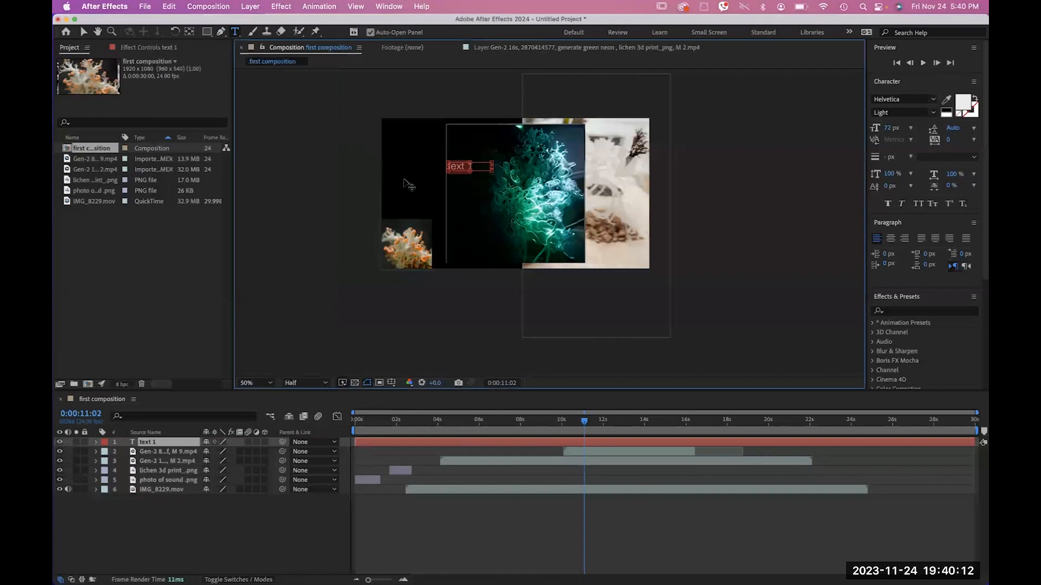
Step: Move the "text 1" text to just above the small Gen-2 8s clip in the frame's lower-left area
{"action": "left_click", "coordinate": [85, 31]}
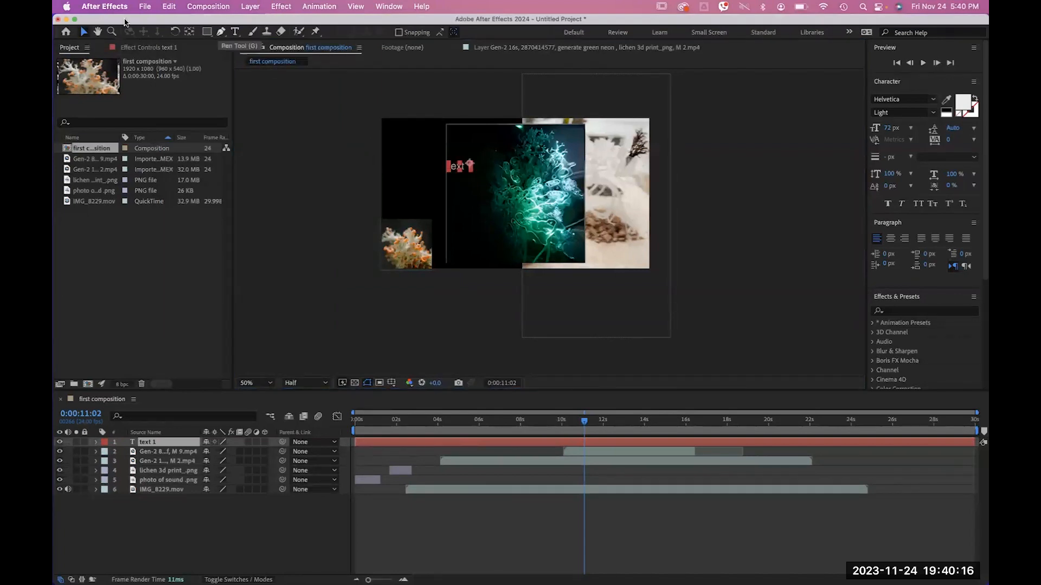
{"action": "left_click", "coordinate": [351, 124]}
{"action": "left_click_drag", "start_coordinate": [456, 172], "coordinate": [391, 214]}
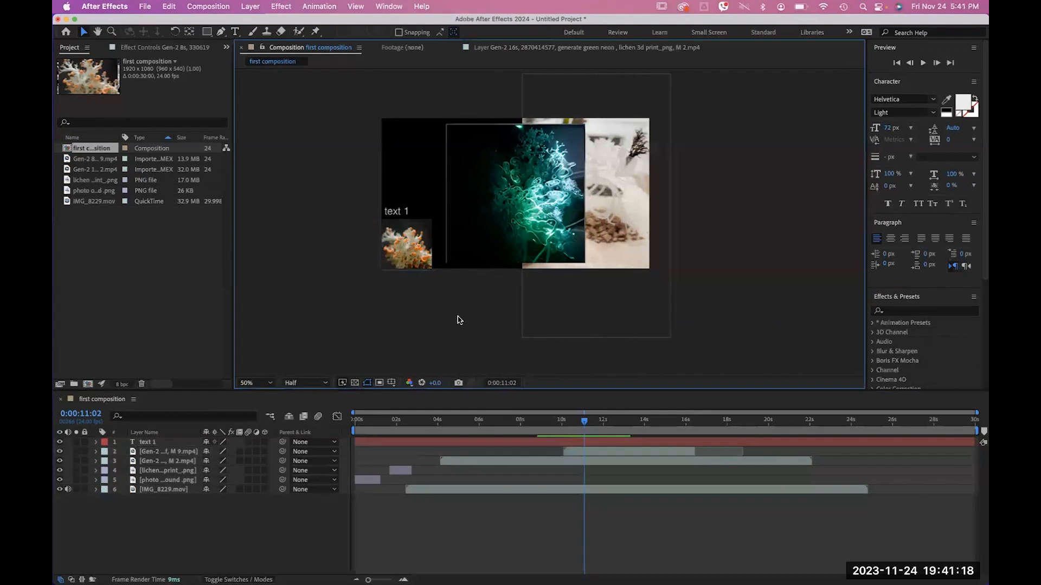
Step: Expand the Transform properties of the Gen-2 8s layer, select that layer and fit the composition to the viewer
{"action": "left_click", "coordinate": [464, 195]}
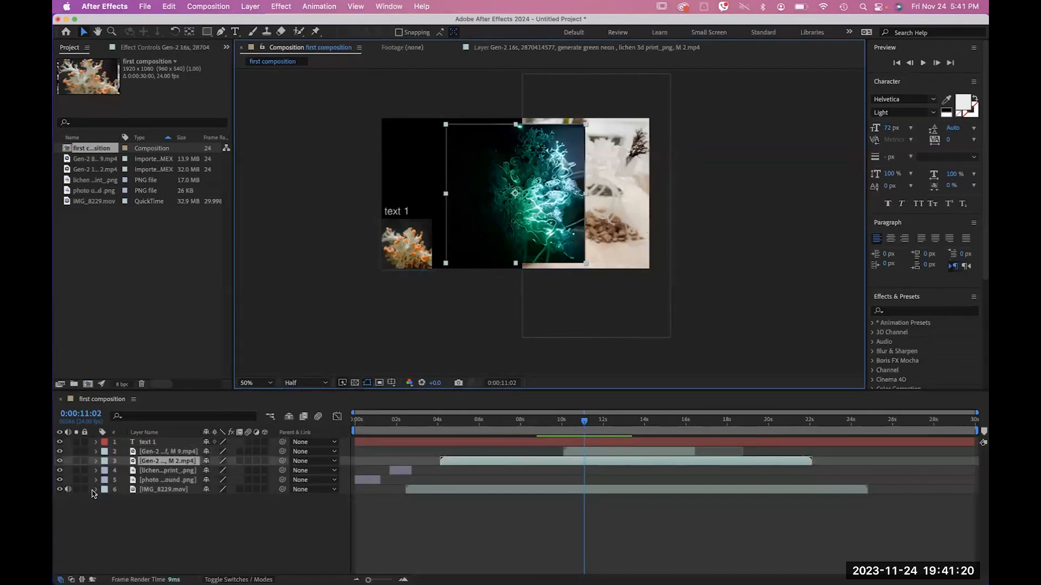
{"action": "left_click", "coordinate": [96, 452]}
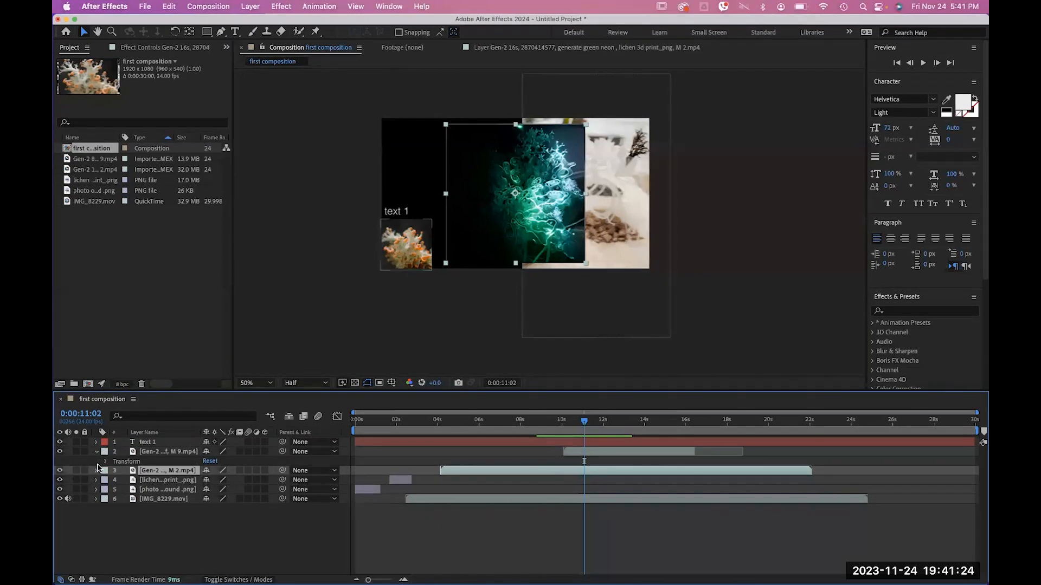
{"action": "left_click", "coordinate": [106, 463]}
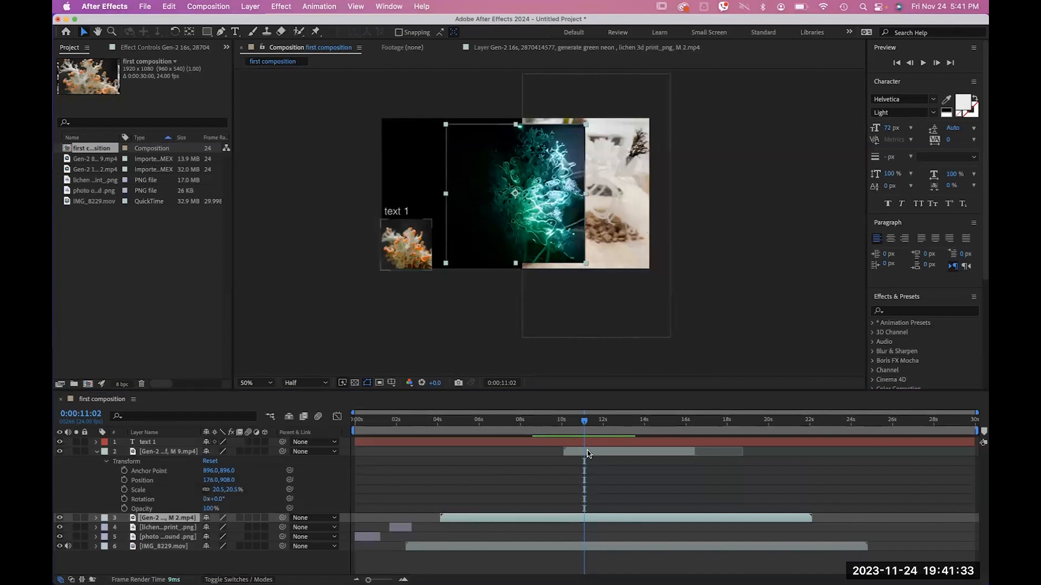
{"action": "left_click", "coordinate": [587, 453]}
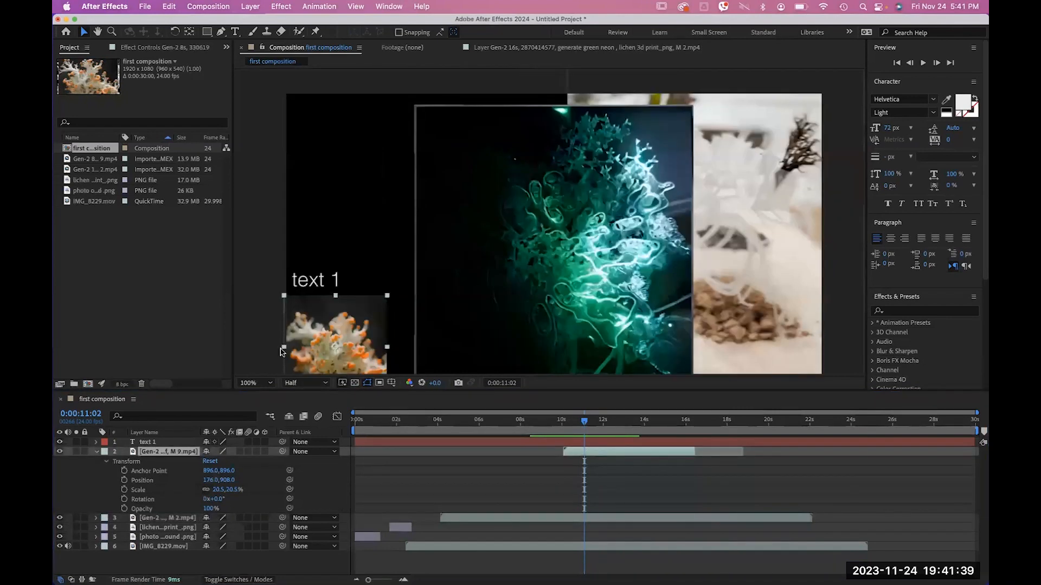
{"action": "left_click", "coordinate": [255, 382]}
{"action": "left_click", "coordinate": [272, 186]}
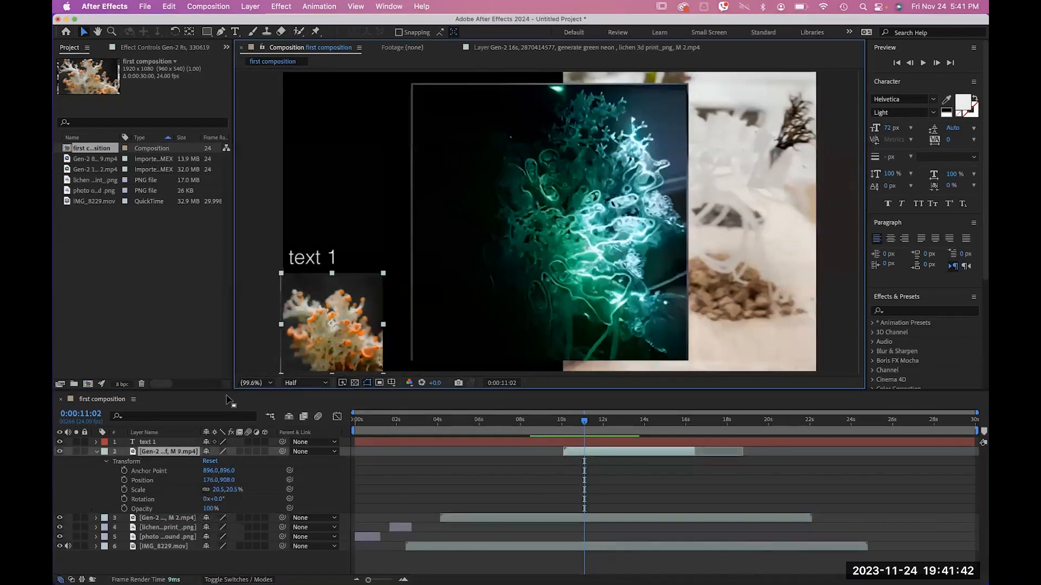
Step: Preview the Gen-2 8s clip's appearance around 10 s, keep its layer selected and return the playhead to 0:00:10:01
{"action": "left_click", "coordinate": [569, 421]}
{"action": "mouse_move", "coordinate": [569, 422]}
{"action": "left_mouse_down"}
{"action": "mouse_move", "coordinate": [672, 422]}
{"action": "mouse_move", "coordinate": [562, 422]}
{"action": "left_mouse_up"}
{"action": "key", "text": "space"}
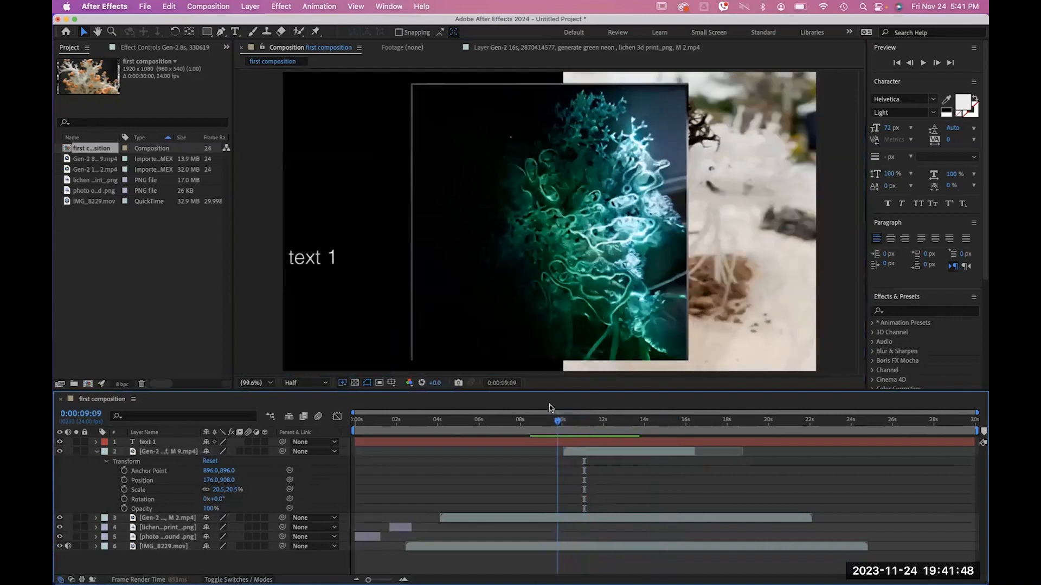
{"action": "left_click", "coordinate": [585, 454]}
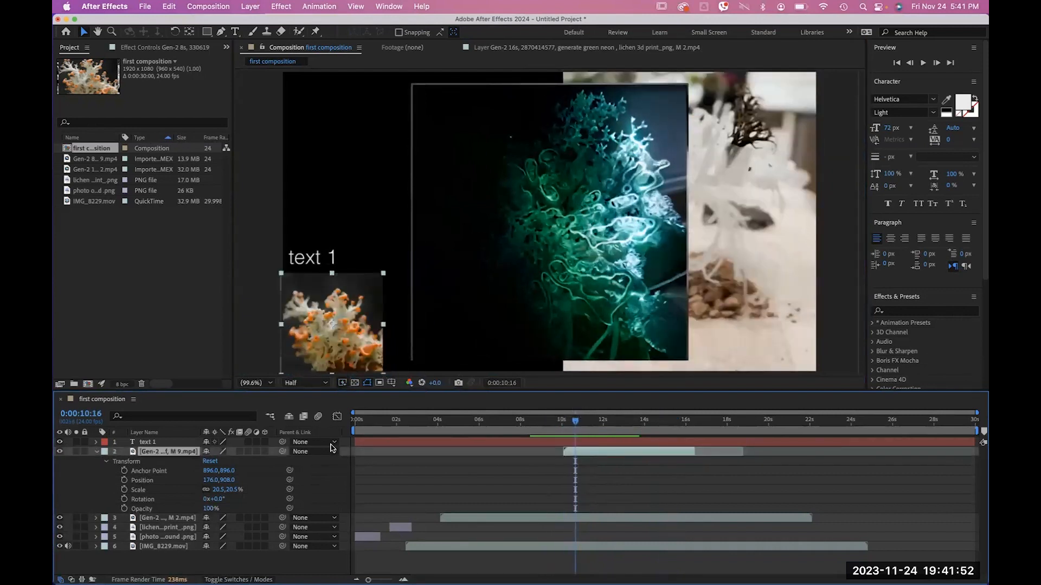
{"action": "left_click_drag", "start_coordinate": [585, 425], "coordinate": [563, 425]}
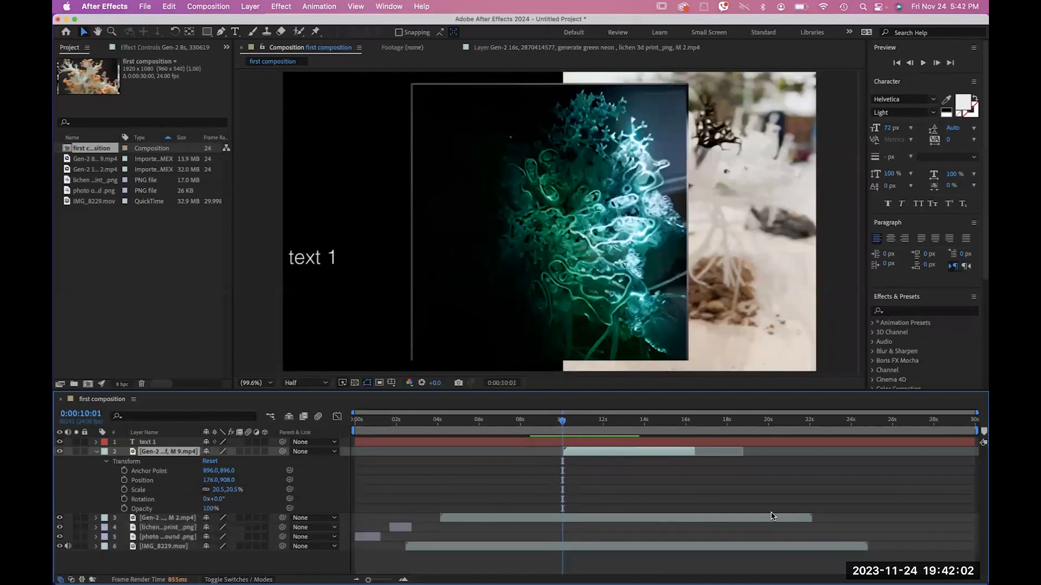
Step: Try out the Gen-2 8s layer's opacity at 0% and at 29% around 11 s
{"action": "left_click", "coordinate": [594, 421]}
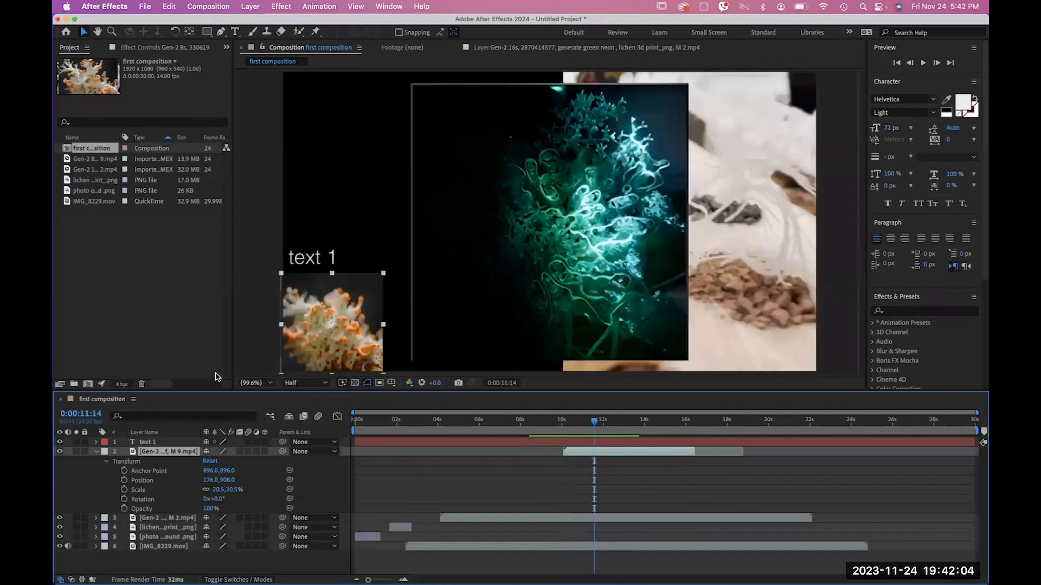
{"action": "left_click_drag", "start_coordinate": [210, 509], "coordinate": [158, 510]}
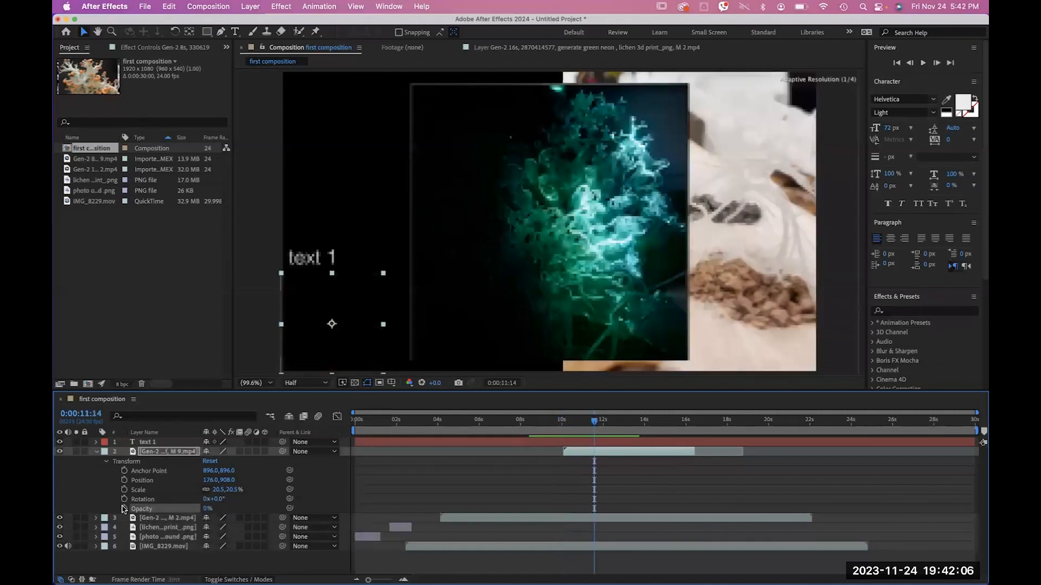
{"action": "left_click", "coordinate": [599, 422]}
{"action": "mouse_move", "coordinate": [599, 420]}
{"action": "left_mouse_down"}
{"action": "mouse_move", "coordinate": [691, 425]}
{"action": "mouse_move", "coordinate": [586, 430]}
{"action": "left_mouse_up"}
{"action": "left_click_drag", "start_coordinate": [204, 510], "coordinate": [220, 507]}
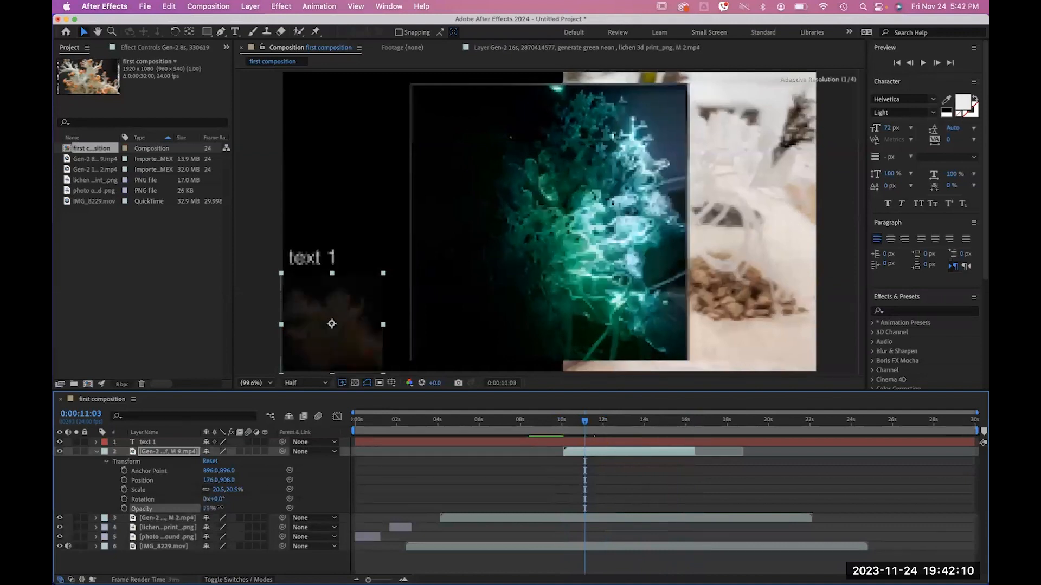
Step: Start the Gen-2 8s layer's opacity animation with a 0% keyframe at 0:00:10:07
{"action": "mouse_move", "coordinate": [586, 421]}
{"action": "left_mouse_down"}
{"action": "mouse_move", "coordinate": [652, 422]}
{"action": "mouse_move", "coordinate": [548, 423]}
{"action": "mouse_move", "coordinate": [568, 420]}
{"action": "left_mouse_up"}
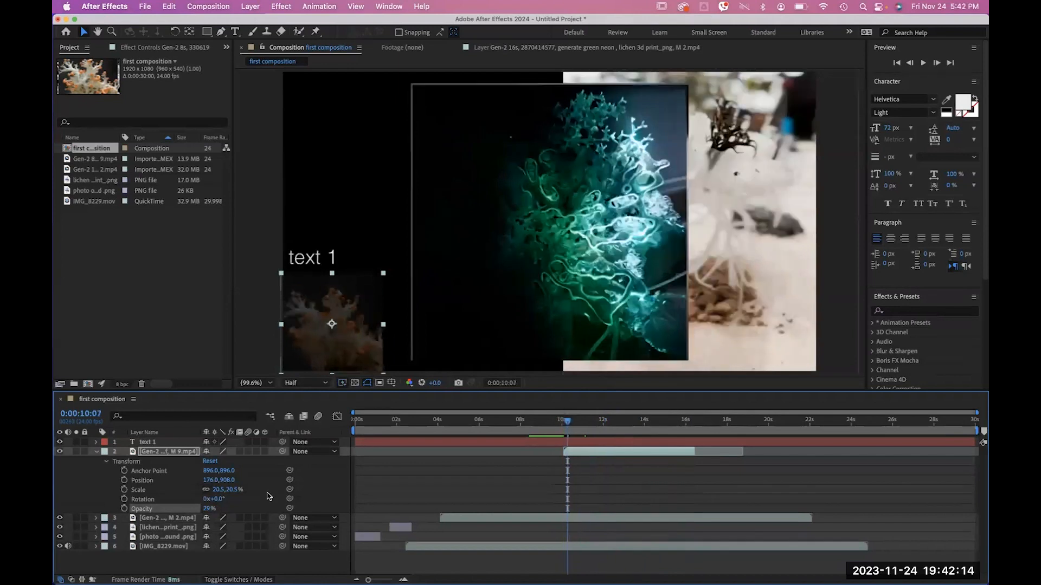
{"action": "left_click_drag", "start_coordinate": [197, 510], "coordinate": [141, 509]}
{"action": "left_click", "coordinate": [124, 509]}
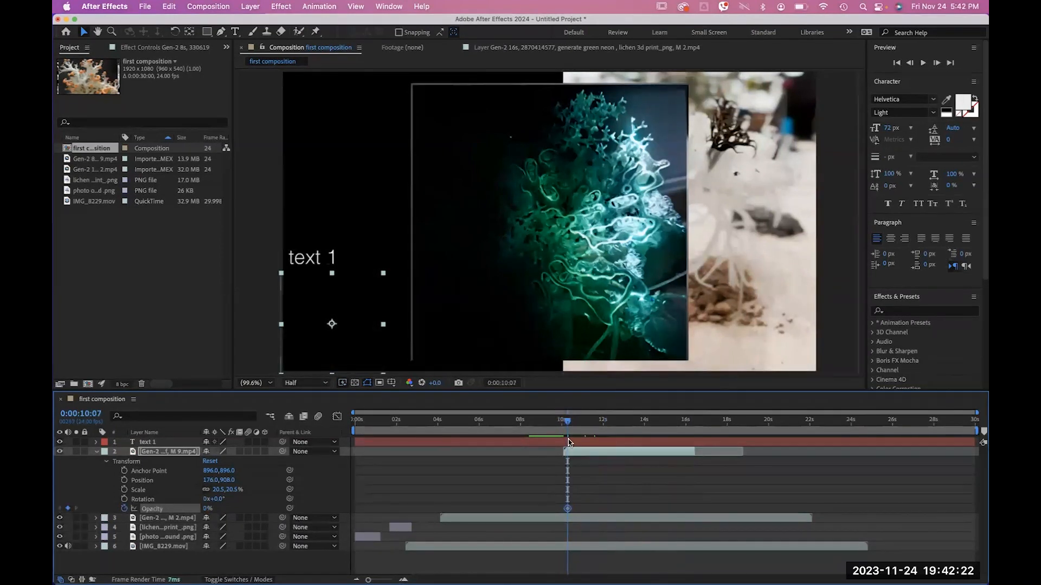
Step: Complete the Gen-2 8s layer's fade-in with a 100% opacity keyframe at 0:00:10:22
{"action": "left_click", "coordinate": [689, 422]}
{"action": "left_click", "coordinate": [563, 422]}
{"action": "left_click_drag", "start_coordinate": [578, 423], "coordinate": [580, 422]}
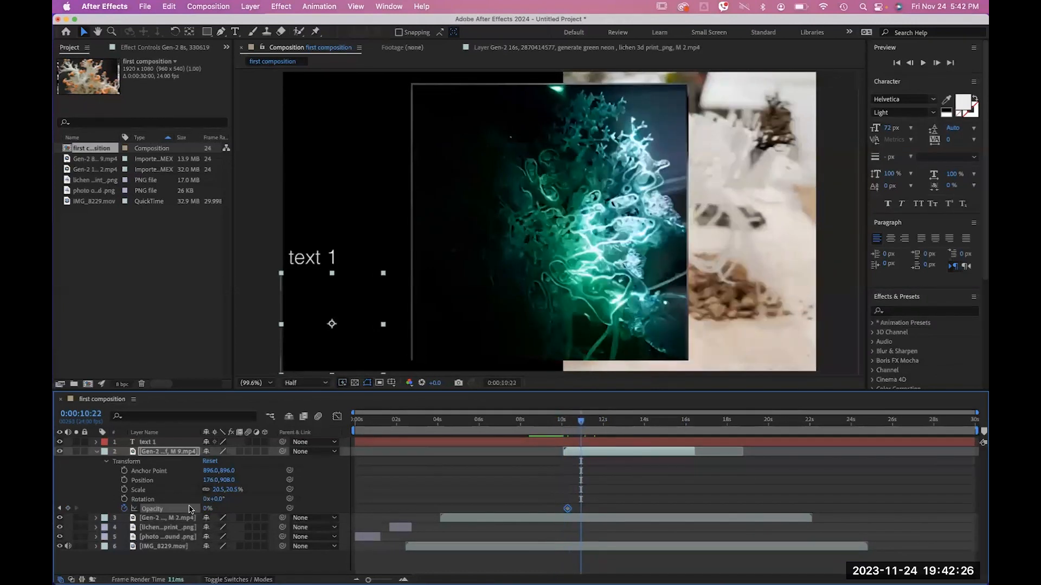
{"action": "left_click_drag", "start_coordinate": [208, 509], "coordinate": [265, 509]}
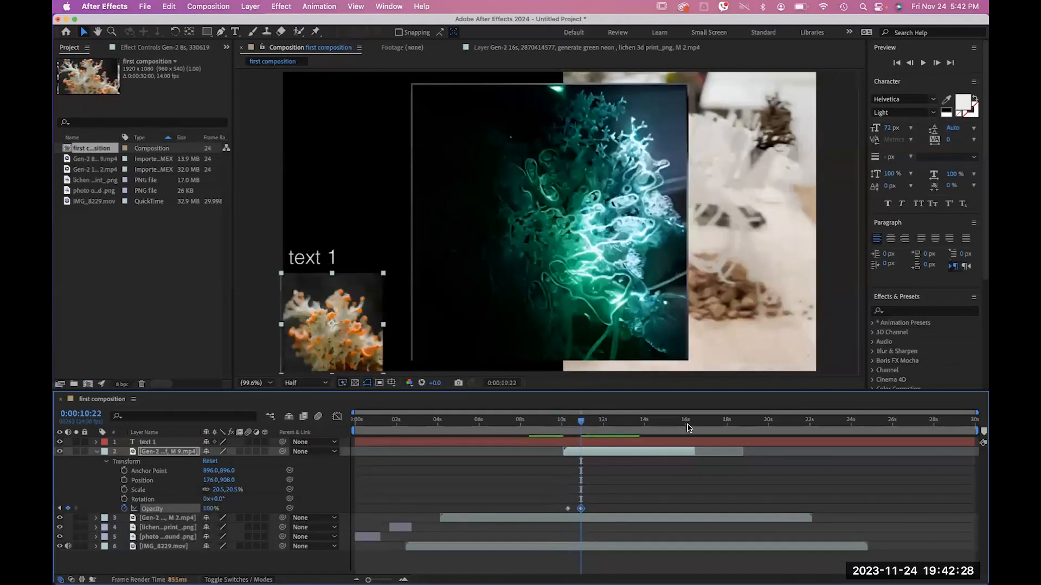
Step: Extend the end of the Gen-2 8s clip to about 18:17 and add a 100% opacity keyframe at 0:00:17:17
{"action": "left_click_drag", "start_coordinate": [684, 423], "coordinate": [720, 425]}
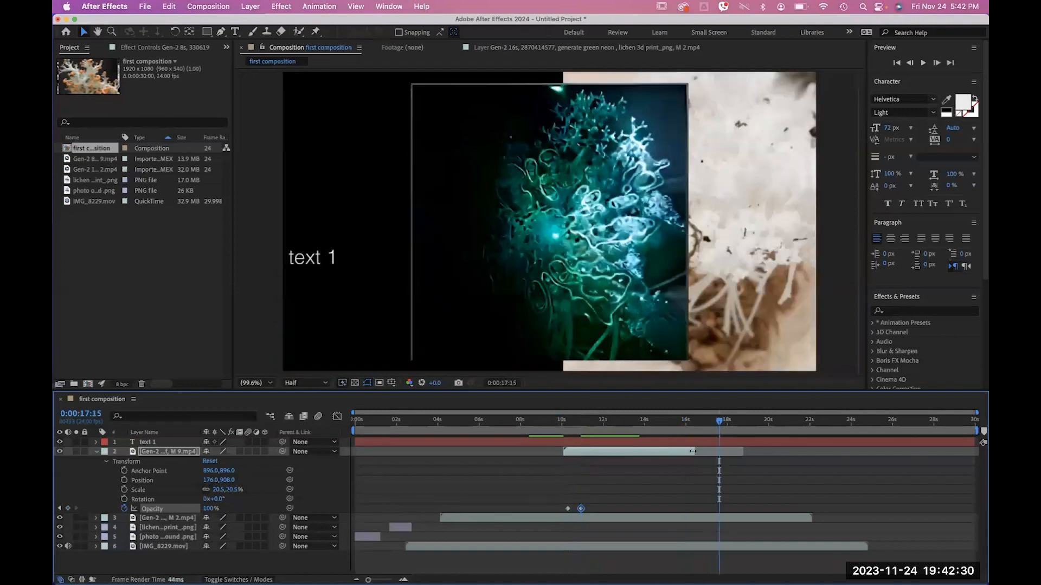
{"action": "left_click", "coordinate": [693, 451]}
{"action": "left_click", "coordinate": [722, 422]}
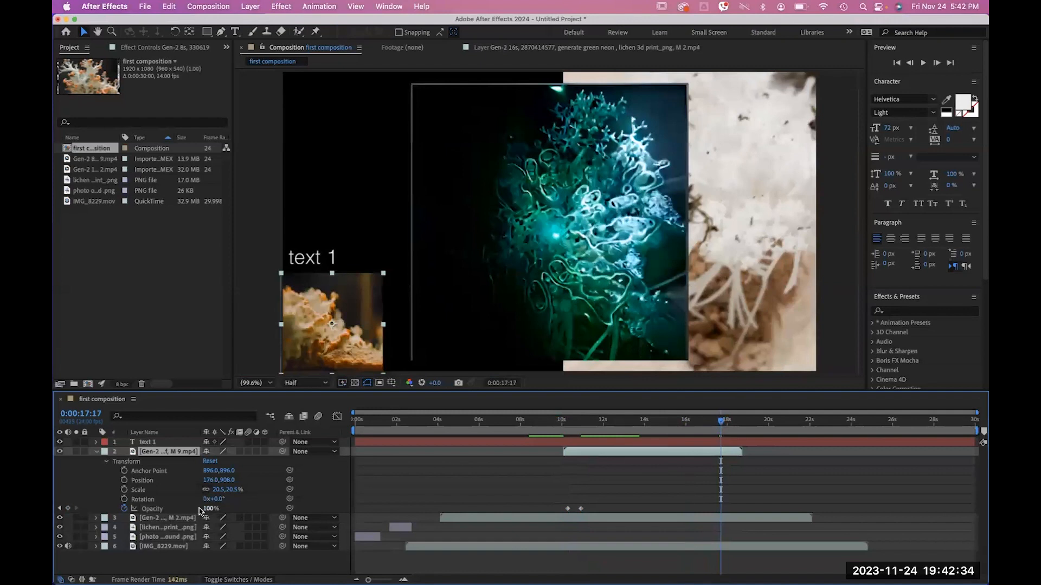
{"action": "left_click", "coordinate": [68, 509]}
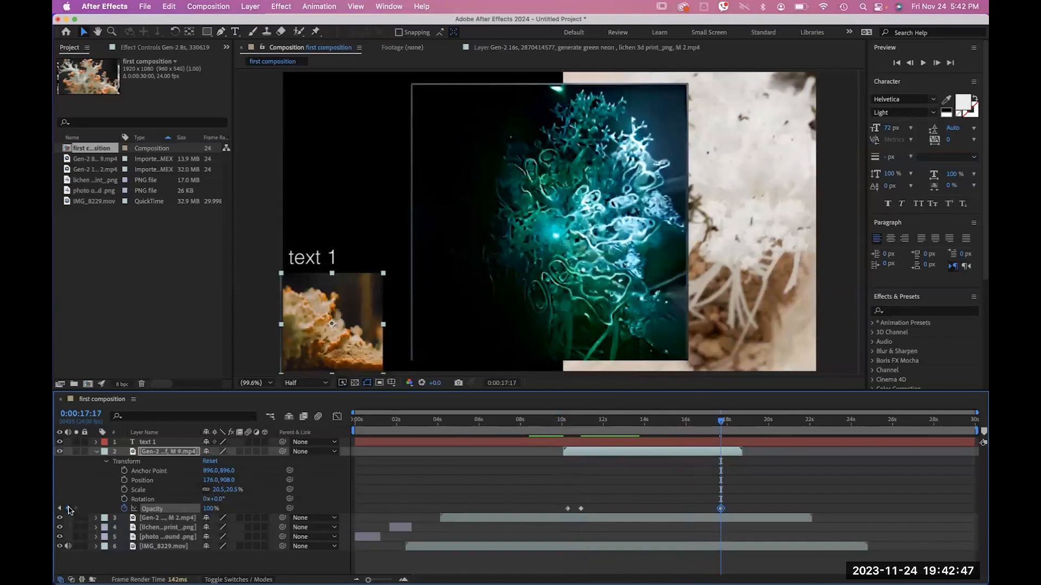
Step: Add a 0% opacity keyframe at the clip's end, align it to 0:00:18:17, and select the fade-in's first keyframe
{"action": "left_click", "coordinate": [743, 421]}
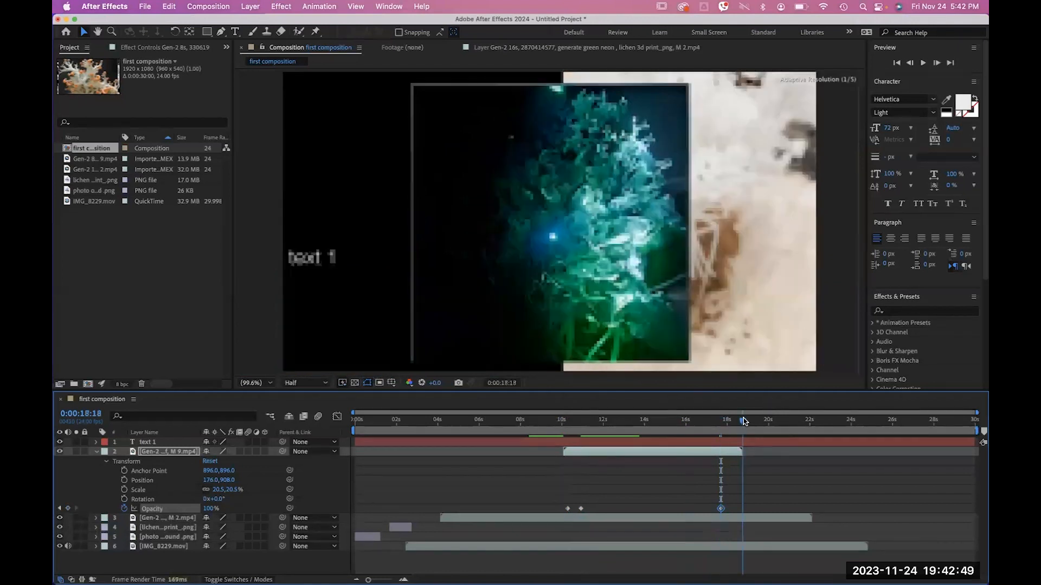
{"action": "left_click", "coordinate": [210, 510]}
{"action": "type", "text": "0"}
{"action": "key", "text": "Return"}
{"action": "left_click_drag", "start_coordinate": [744, 422], "coordinate": [744, 425]}
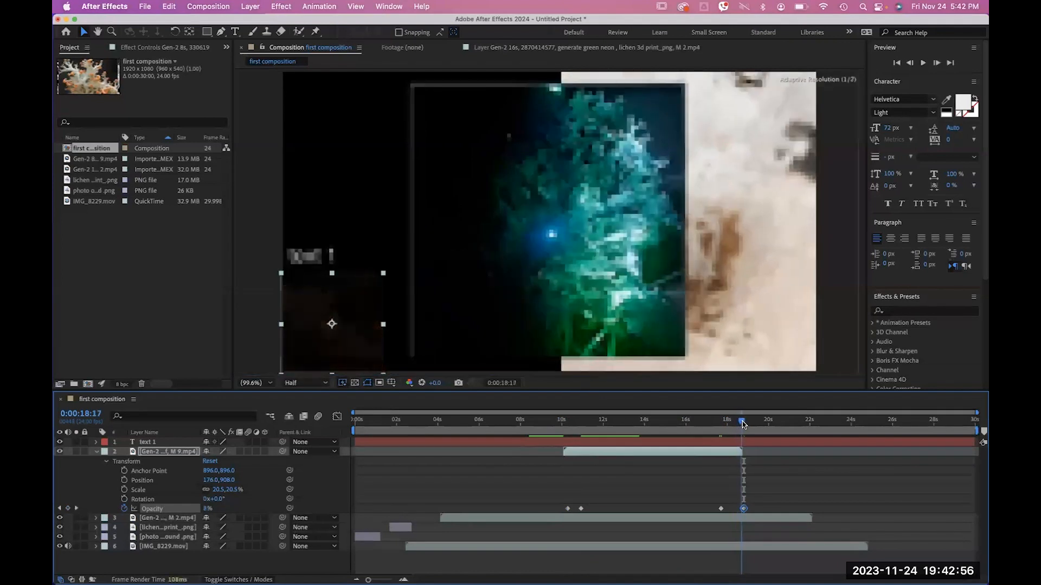
{"action": "left_click_drag", "start_coordinate": [743, 508], "coordinate": [744, 511]}
{"action": "left_click", "coordinate": [567, 509]}
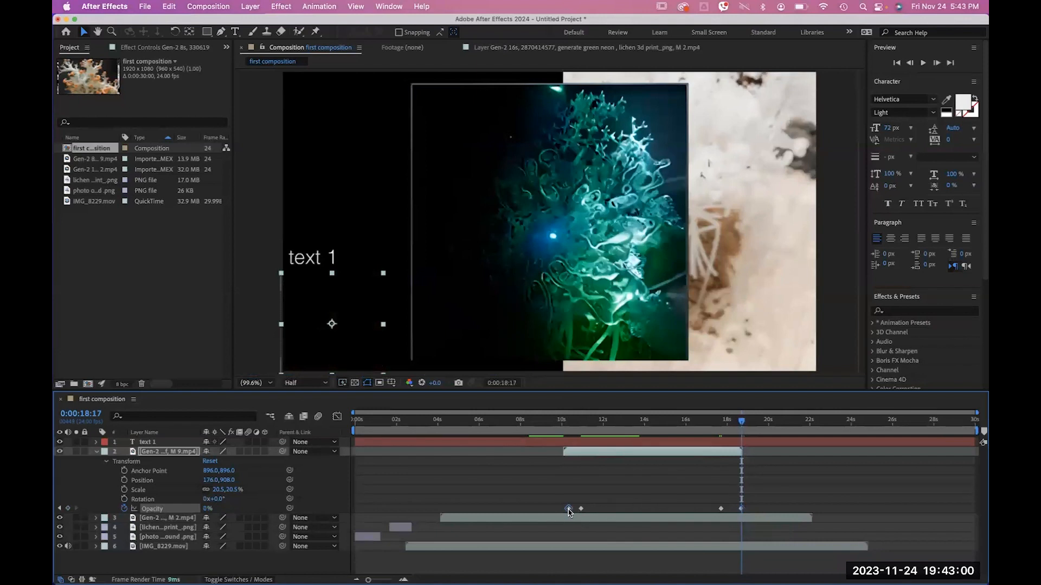
Step: Preview the Gen-2 8s clip's fade-in from 0:00:09:23 and its fade-out from 0:00:17:10 onward
{"action": "left_click_drag", "start_coordinate": [618, 426], "coordinate": [561, 430]}
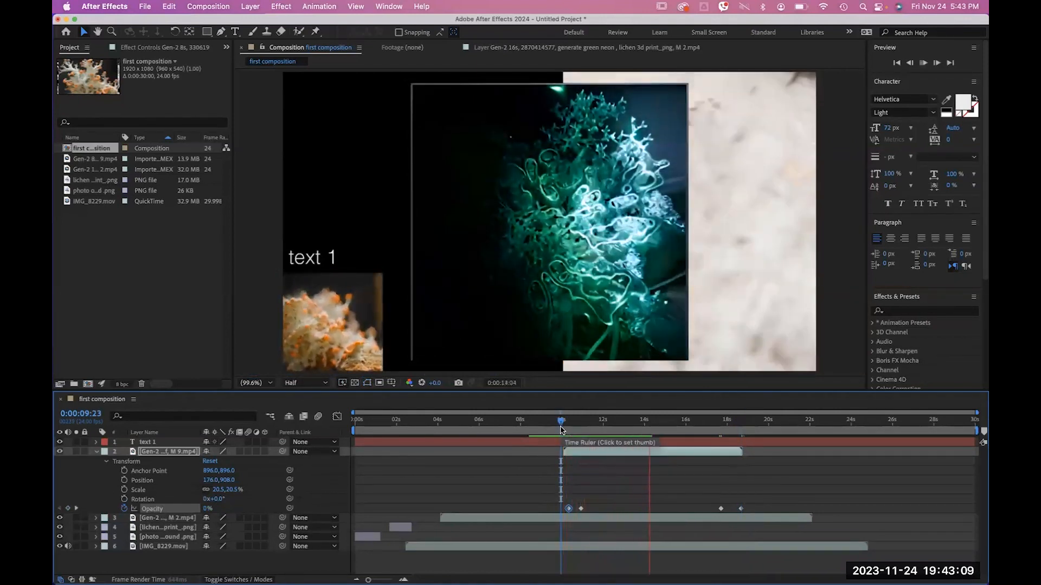
{"action": "left_click", "coordinate": [716, 425]}
{"action": "key", "text": "space"}
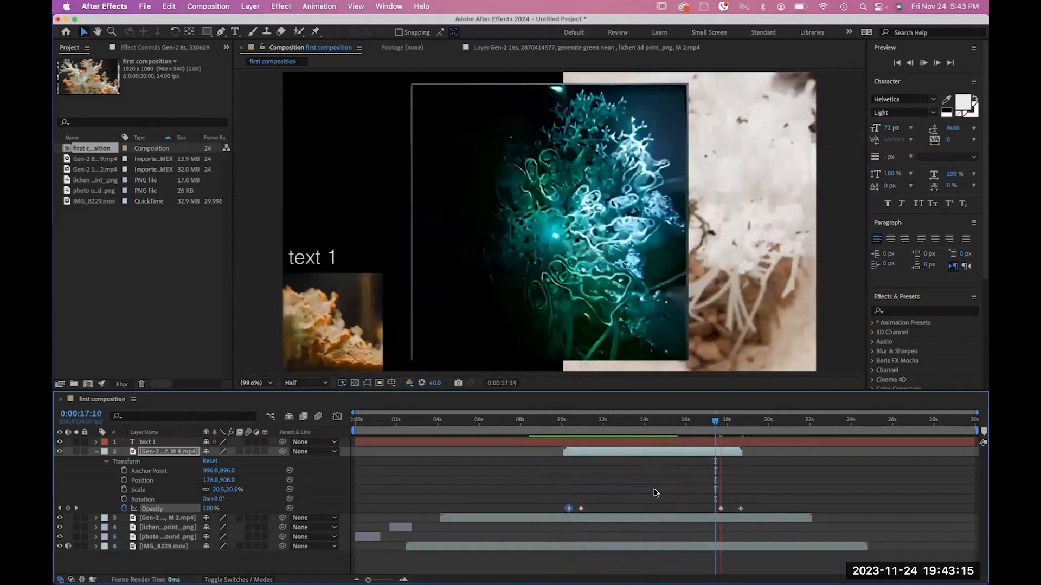
{"action": "key", "text": "space"}
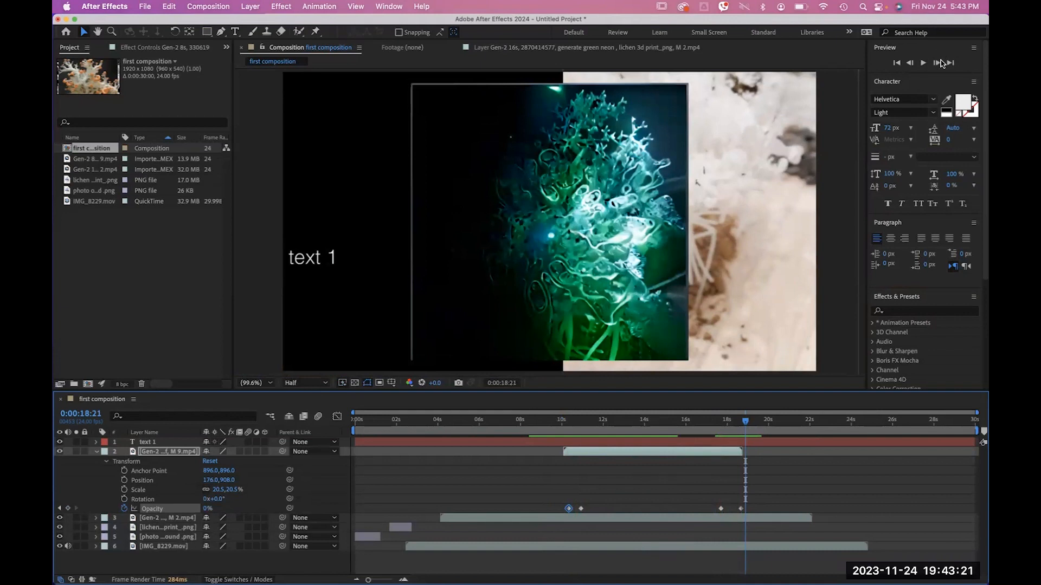
{"action": "left_click", "coordinate": [923, 64]}
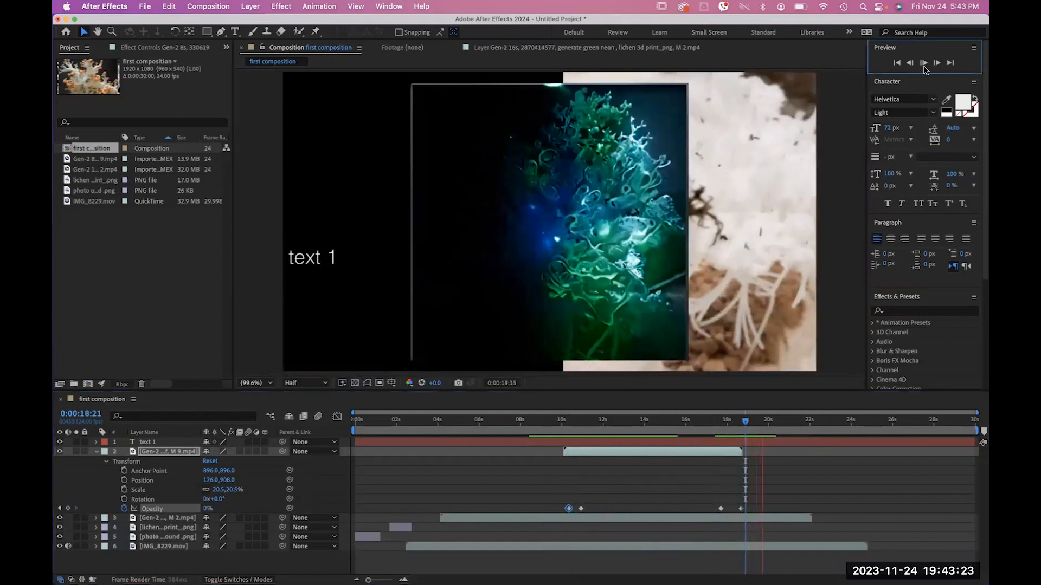
{"action": "left_click", "coordinate": [923, 64]}
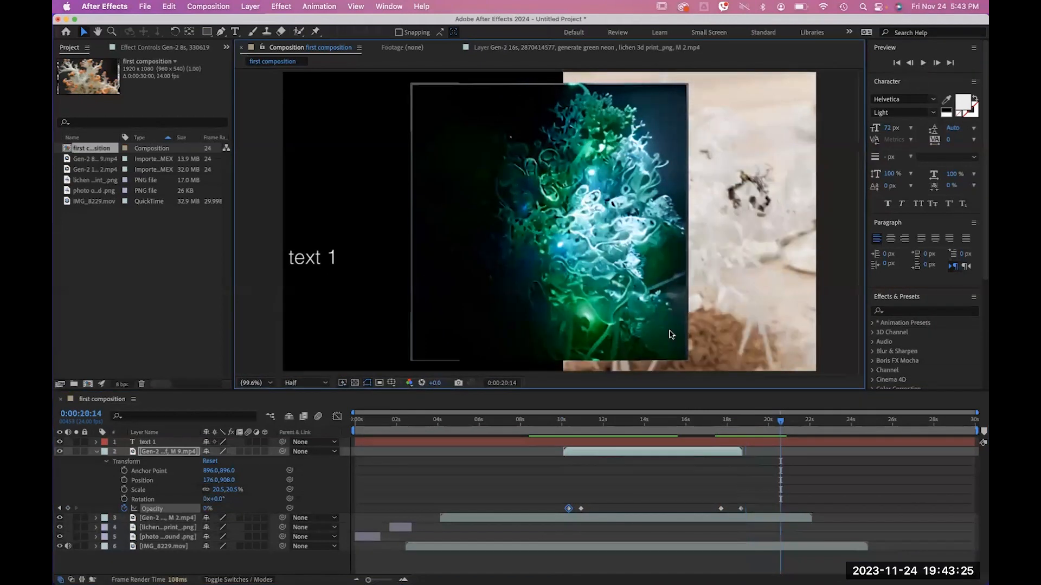
Step: Replay the composition from several points between about 6 s and 10 s to review the Gen-2 8s clip's fade-in
{"action": "left_click", "coordinate": [551, 421]}
{"action": "key", "text": "space"}
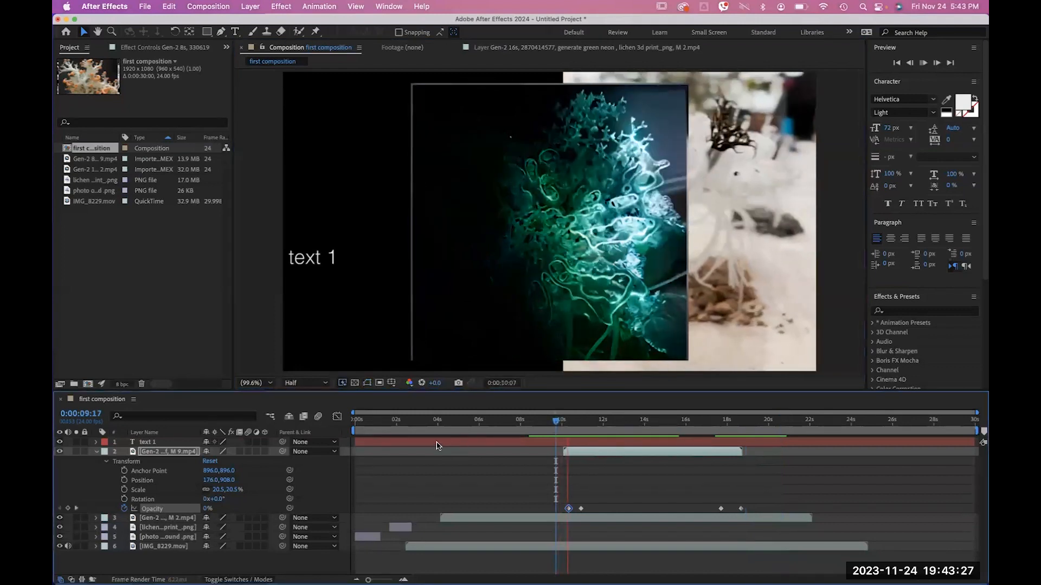
{"action": "key", "text": "space"}
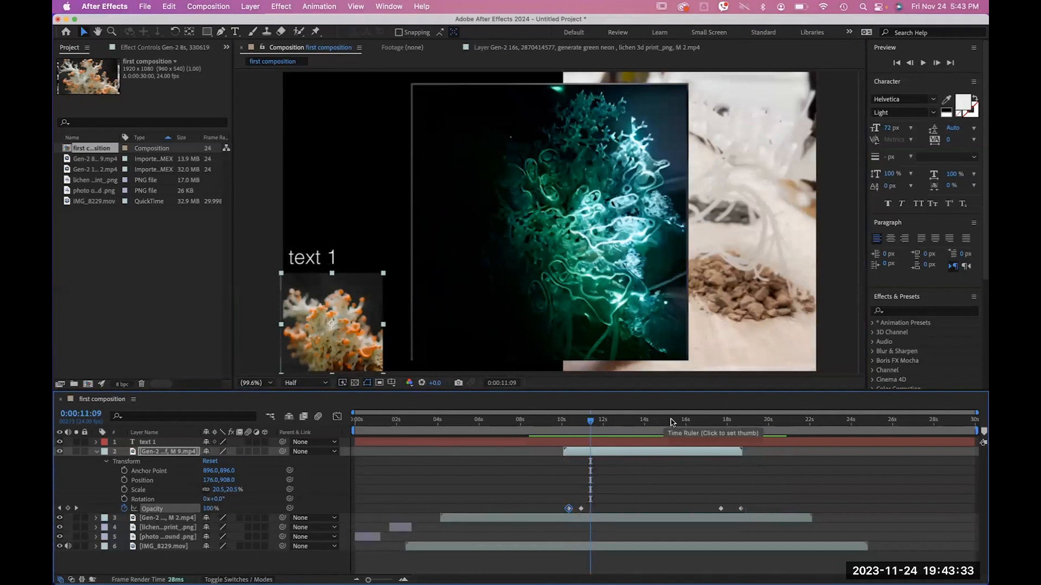
{"action": "left_click", "coordinate": [493, 420]}
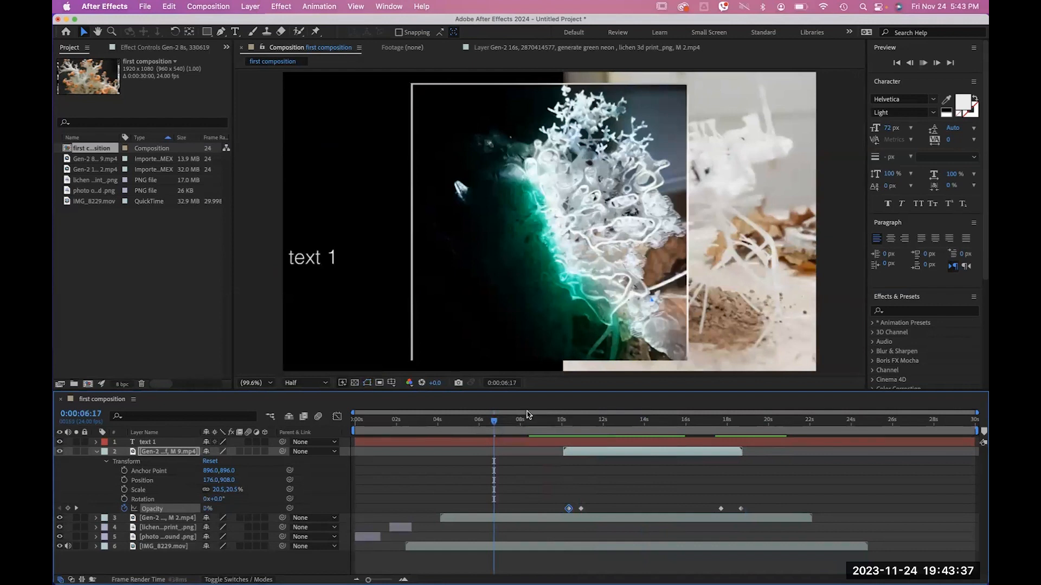
{"action": "key", "text": "space"}
{"action": "key", "text": "space"}
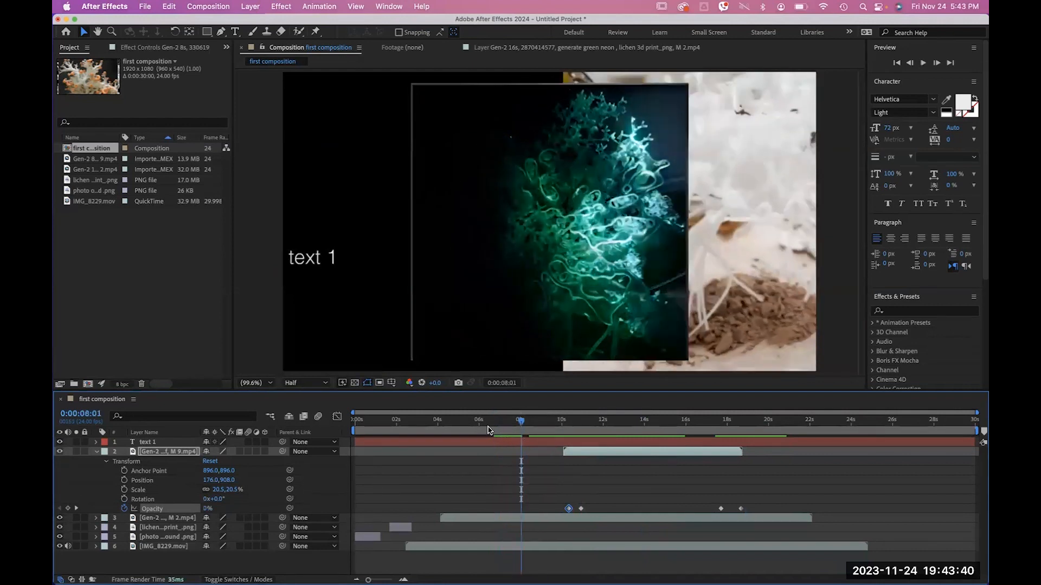
{"action": "left_click", "coordinate": [547, 421]}
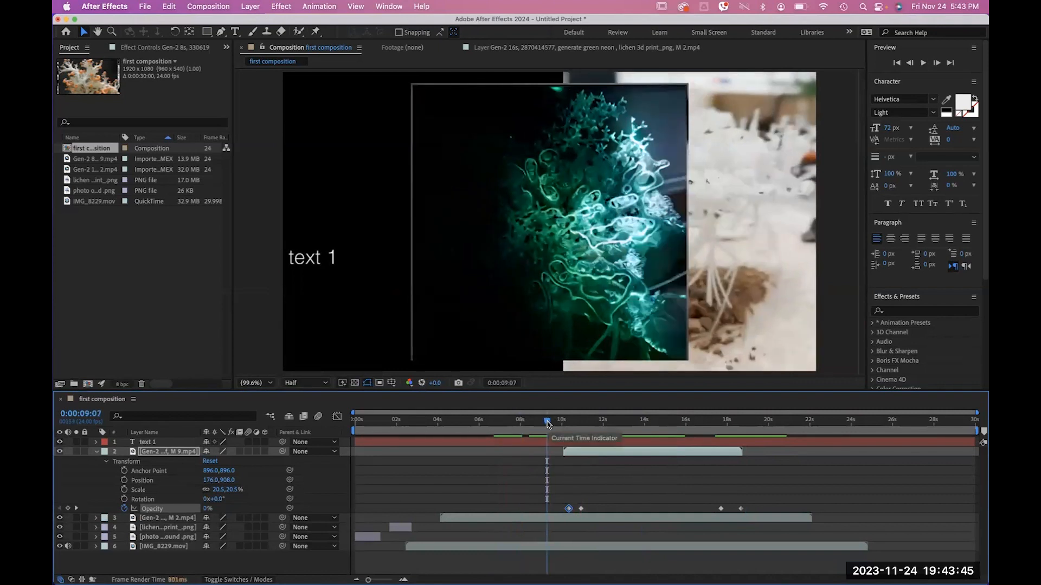
{"action": "key", "text": "space"}
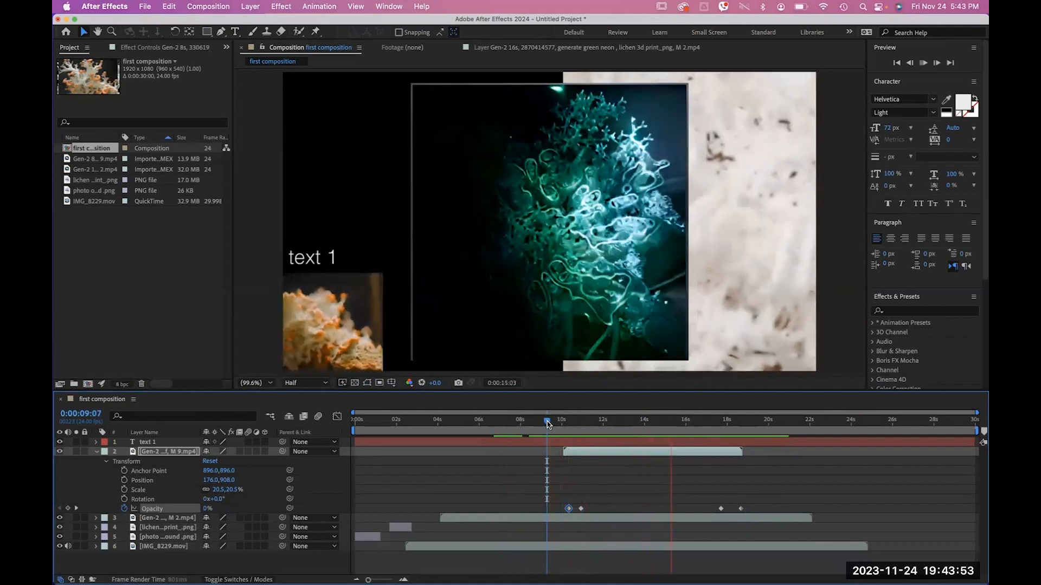
{"action": "key", "text": "space"}
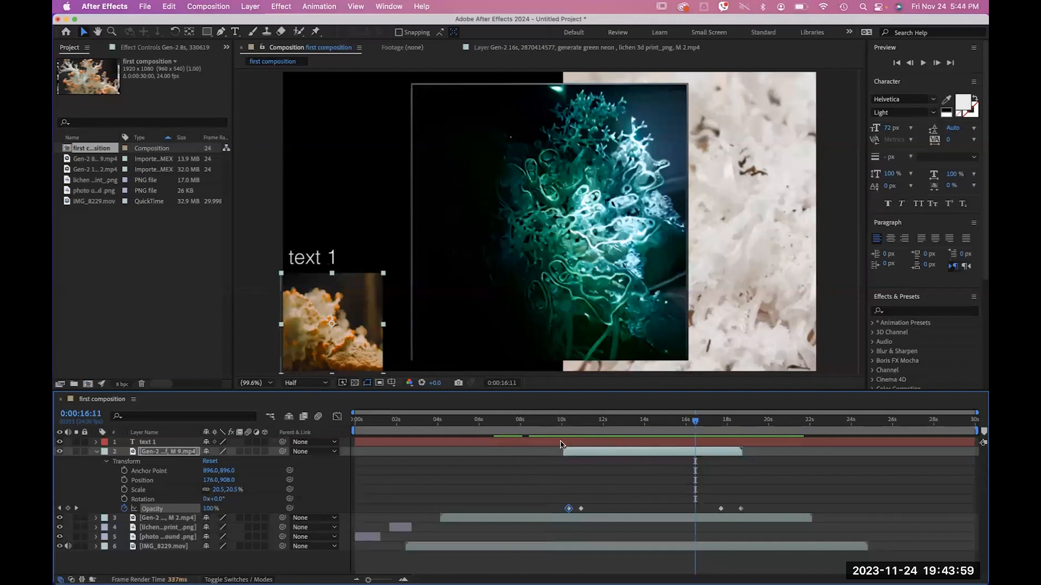
Step: Start position and scale animation on the Gen-2 8s layer with keyframes at 0:00:10:08, matching the first opacity keyframe
{"action": "left_click_drag", "start_coordinate": [557, 423], "coordinate": [568, 425]}
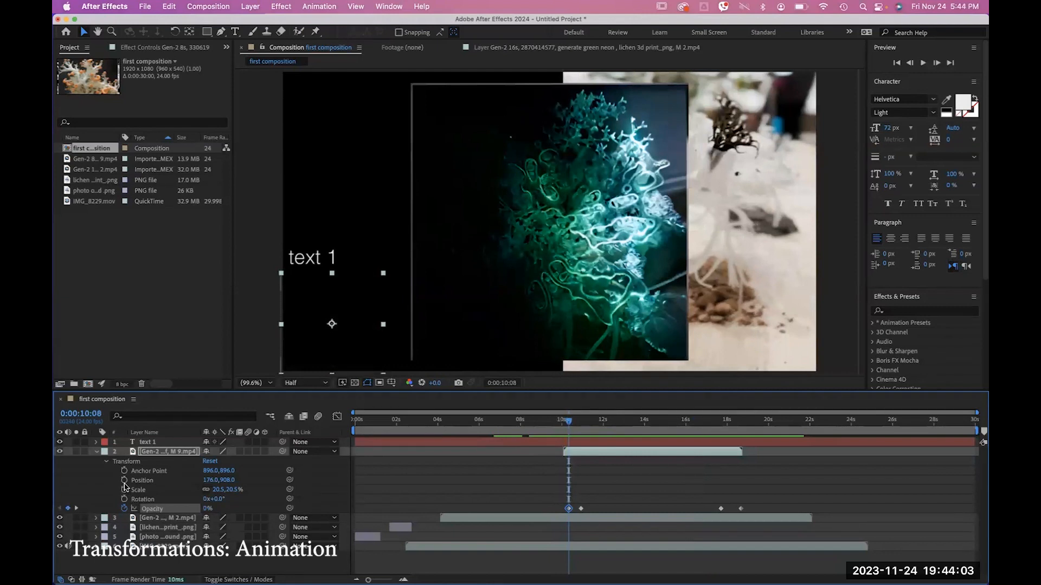
{"action": "left_click", "coordinate": [124, 481]}
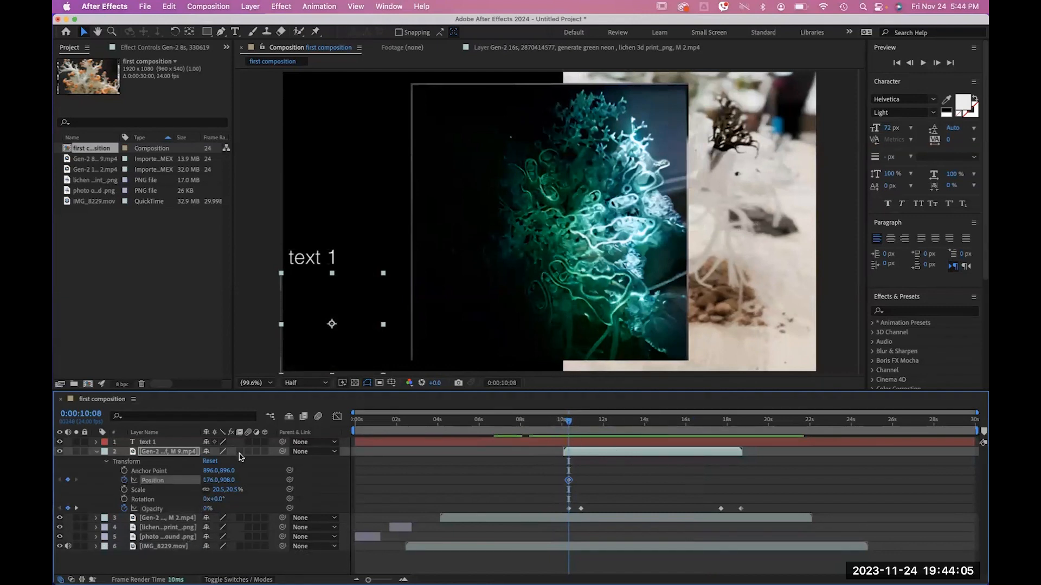
{"action": "left_click", "coordinate": [124, 491]}
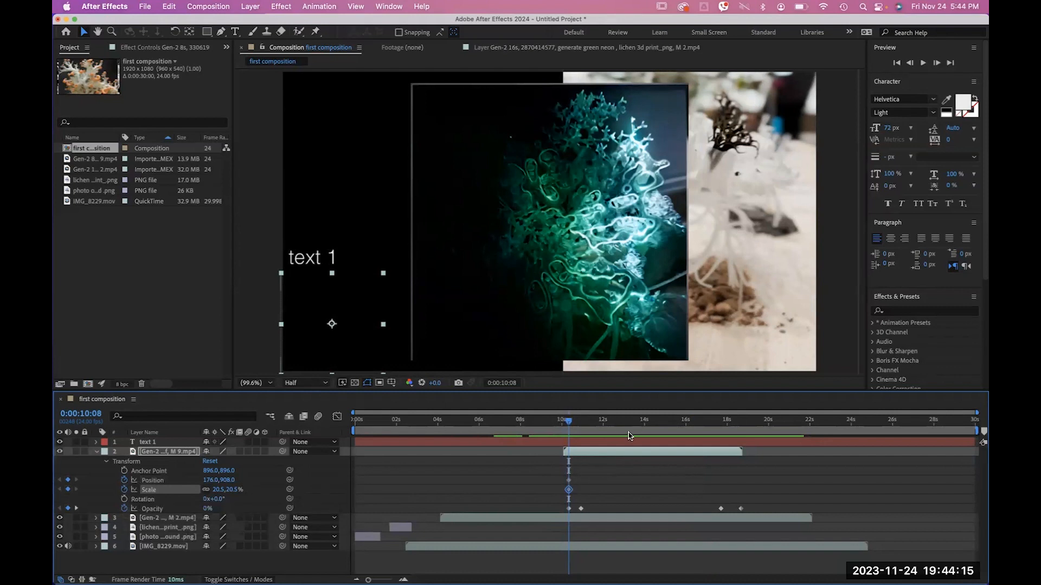
Step: At 0:00:12:07, keyframe the clip's position at 748.1, 908.0 and its scale at 30.5%, and preview the animation from 0:00:09:22
{"action": "left_click_drag", "start_coordinate": [569, 426], "coordinate": [609, 426]}
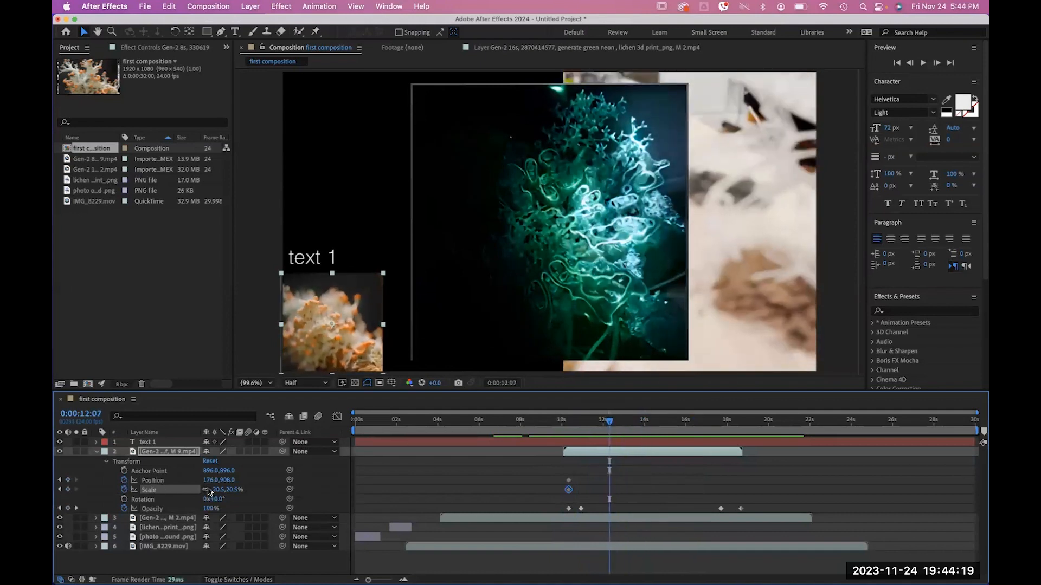
{"action": "left_click_drag", "start_coordinate": [338, 325], "coordinate": [496, 327]}
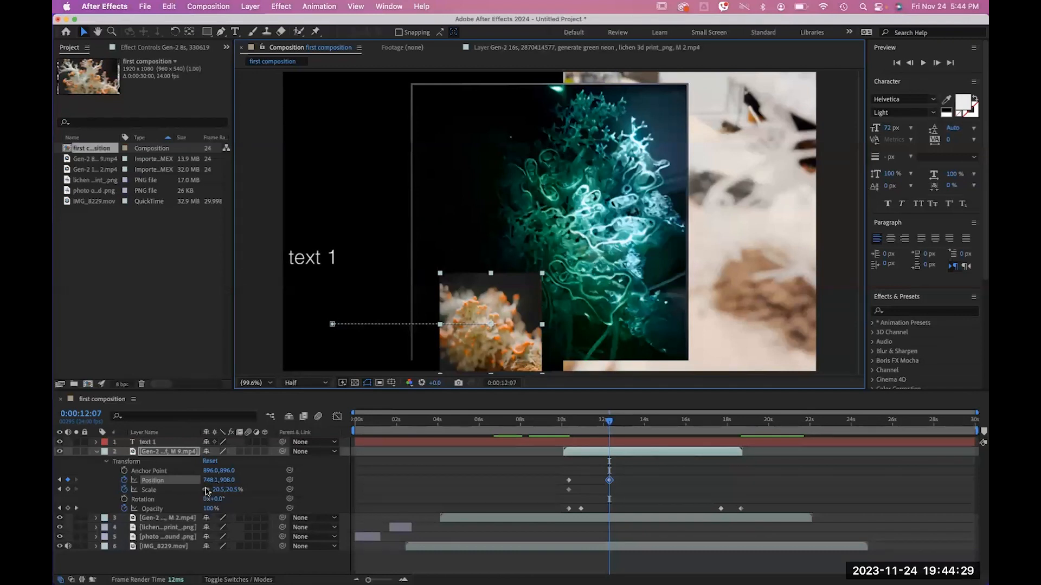
{"action": "mouse_move", "coordinate": [220, 494]}
{"action": "left_mouse_down"}
{"action": "mouse_move", "coordinate": [209, 493]}
{"action": "mouse_move", "coordinate": [227, 492]}
{"action": "left_mouse_up"}
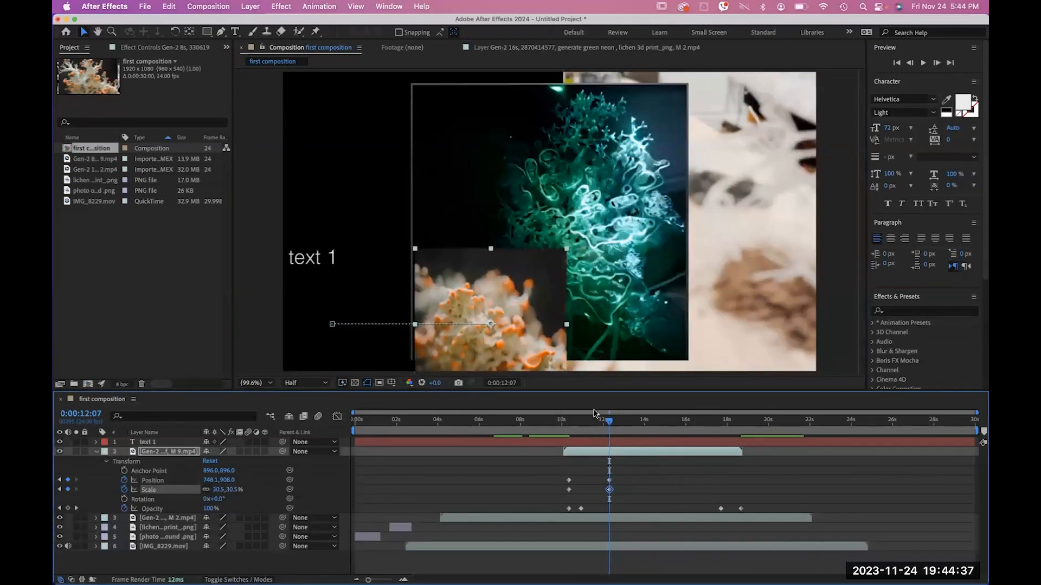
{"action": "left_click", "coordinate": [560, 420]}
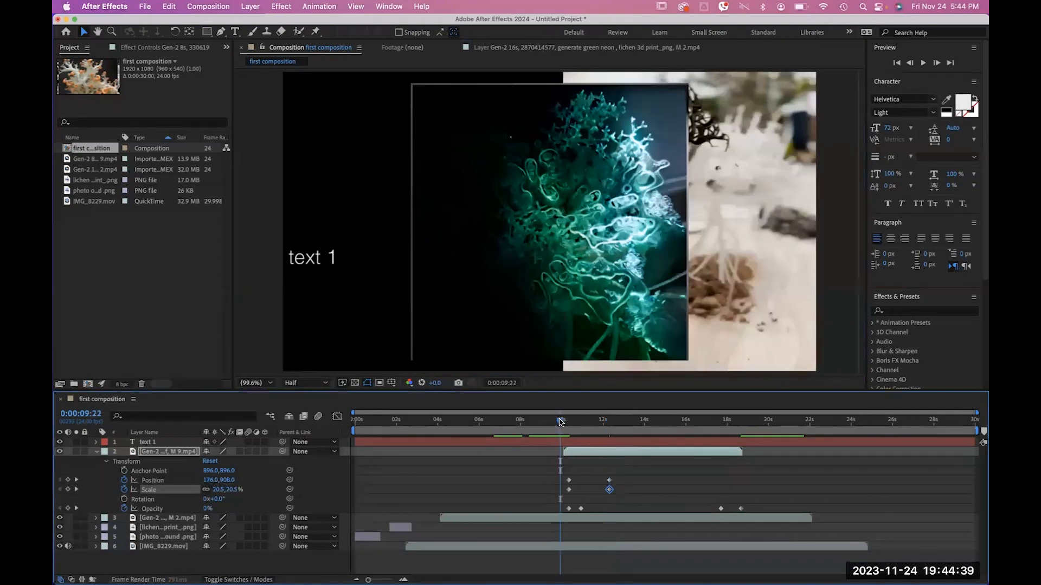
{"action": "key", "text": "space"}
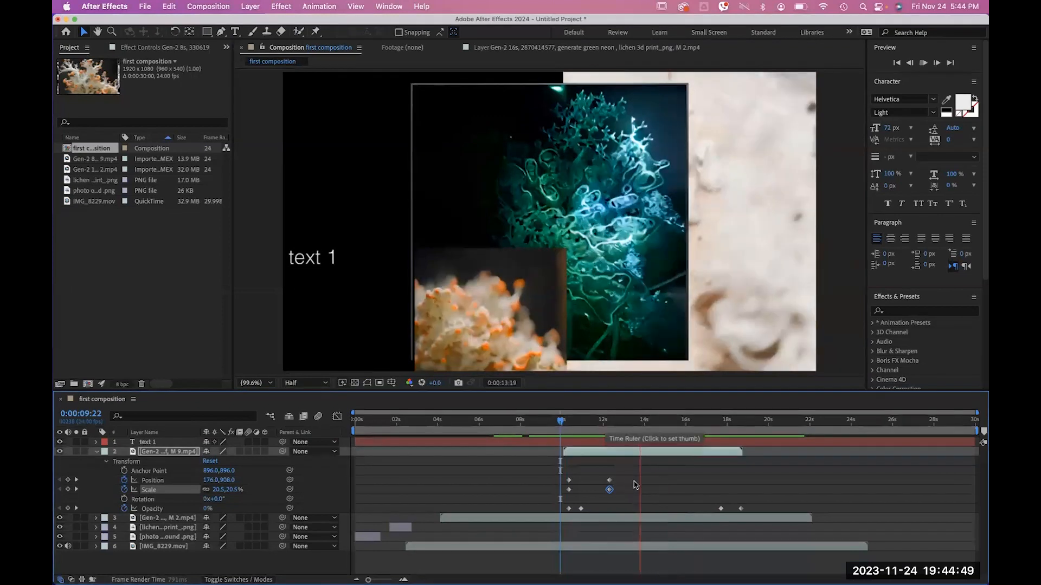
Step: Retime the two position keyframes to about 12 s and 13.7 s, and nudge the second scale keyframe slightly earlier
{"action": "left_click", "coordinate": [609, 480]}
{"action": "left_click_drag", "start_coordinate": [610, 479], "coordinate": [639, 484]}
{"action": "left_click_drag", "start_coordinate": [569, 481], "coordinate": [602, 481]}
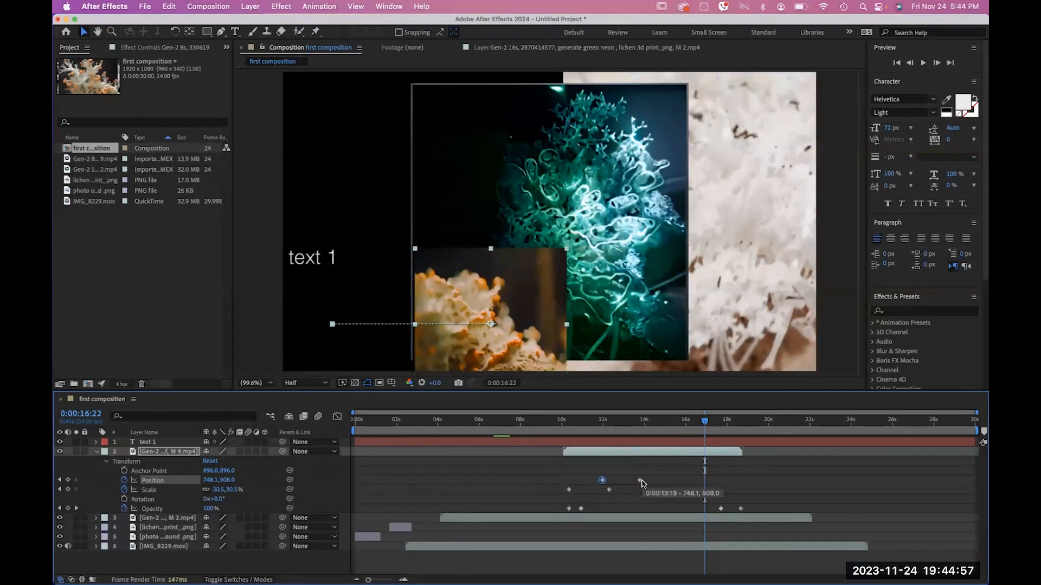
{"action": "mouse_move", "coordinate": [614, 475]}
{"action": "left_mouse_down"}
{"action": "mouse_move", "coordinate": [588, 489]}
{"action": "mouse_move", "coordinate": [607, 490]}
{"action": "left_mouse_up"}
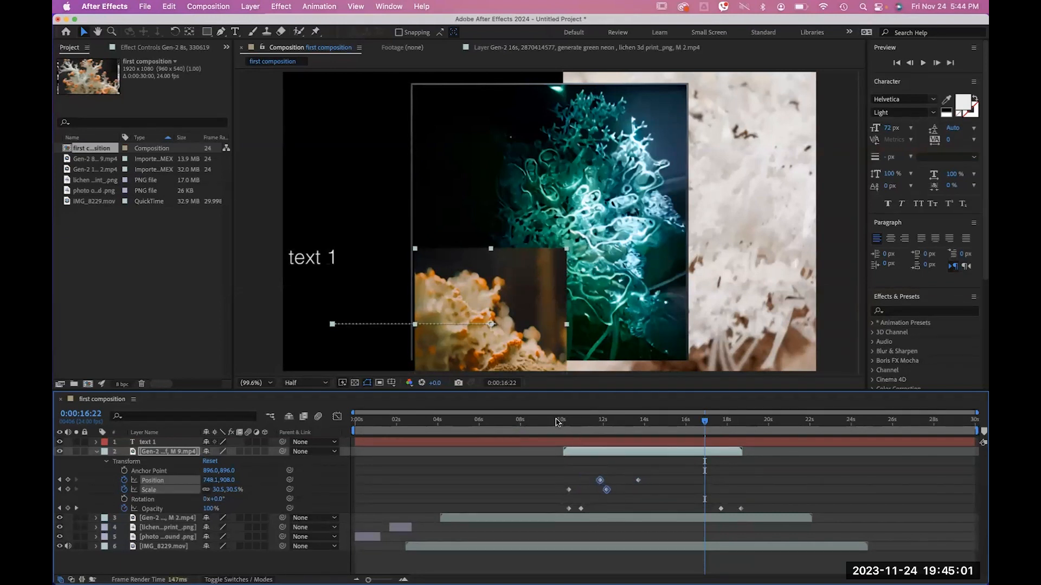
Step: Preview the retimed position and scale animation of the Gen-2 8s clip from 0:00:09:15
{"action": "left_click", "coordinate": [554, 421]}
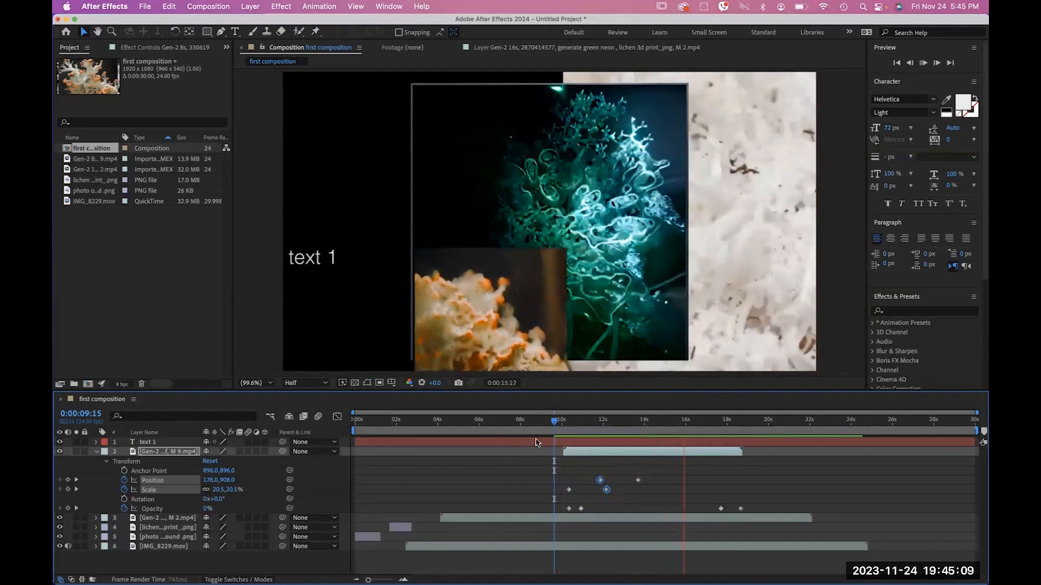
{"action": "key", "text": "space"}
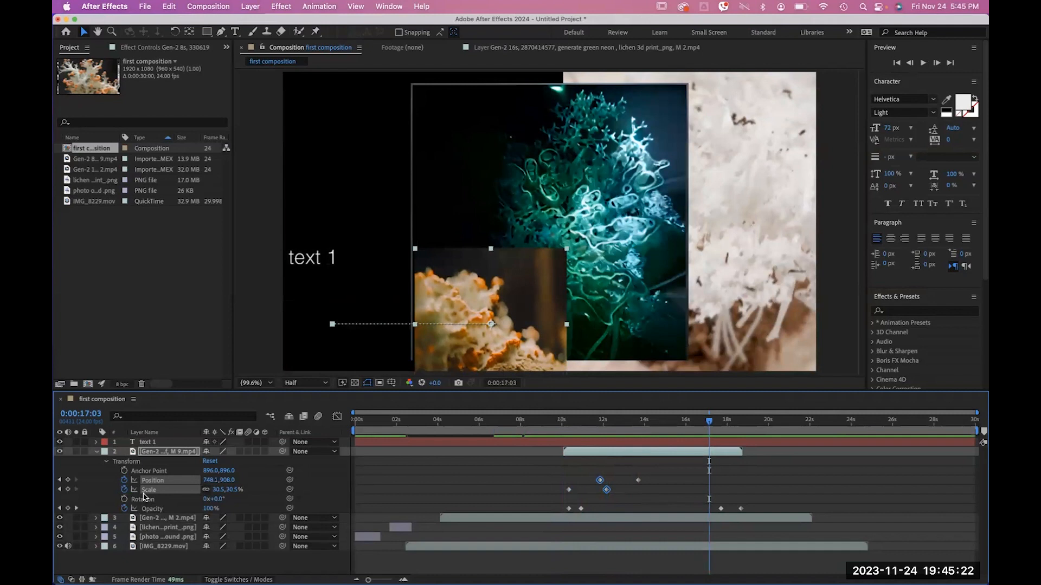
Step: Try rotating the Gen-2 8s layer to 49° without keyframes and preview the result from 0:00:09:16
{"action": "left_click_drag", "start_coordinate": [214, 503], "coordinate": [228, 491]}
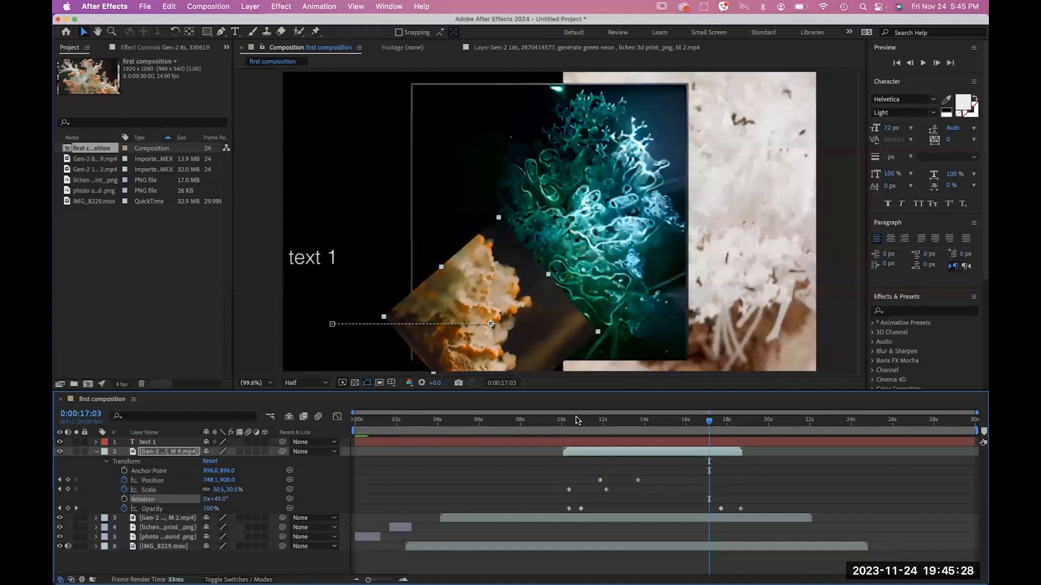
{"action": "left_click", "coordinate": [555, 421]}
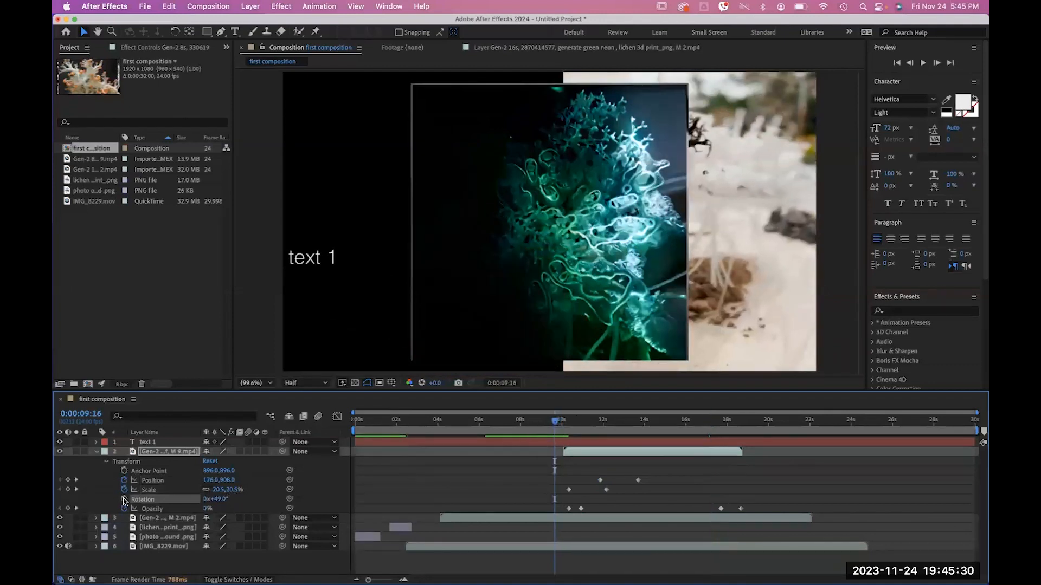
{"action": "key", "text": "space"}
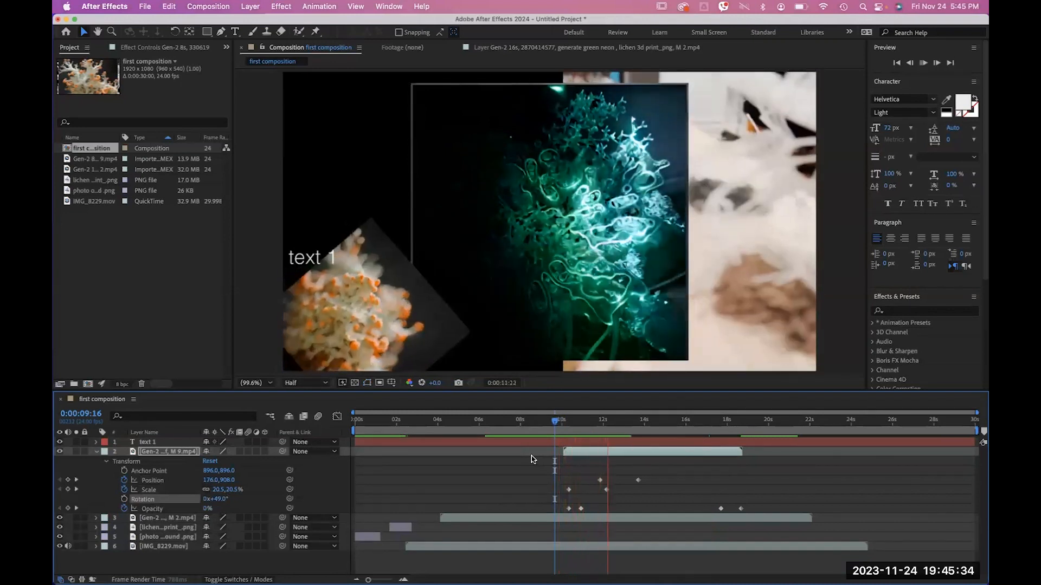
{"action": "key", "text": "space"}
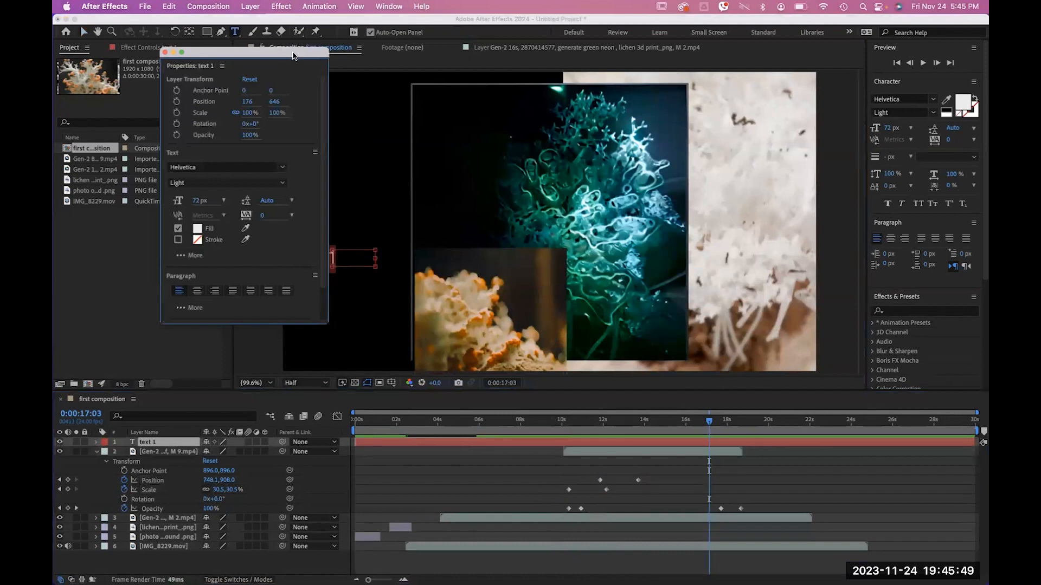
Step: Try red FF0000 and cyan as the fill colour of text 1, and settle on a sampled white
{"action": "left_click_drag", "start_coordinate": [292, 56], "coordinate": [205, 51]}
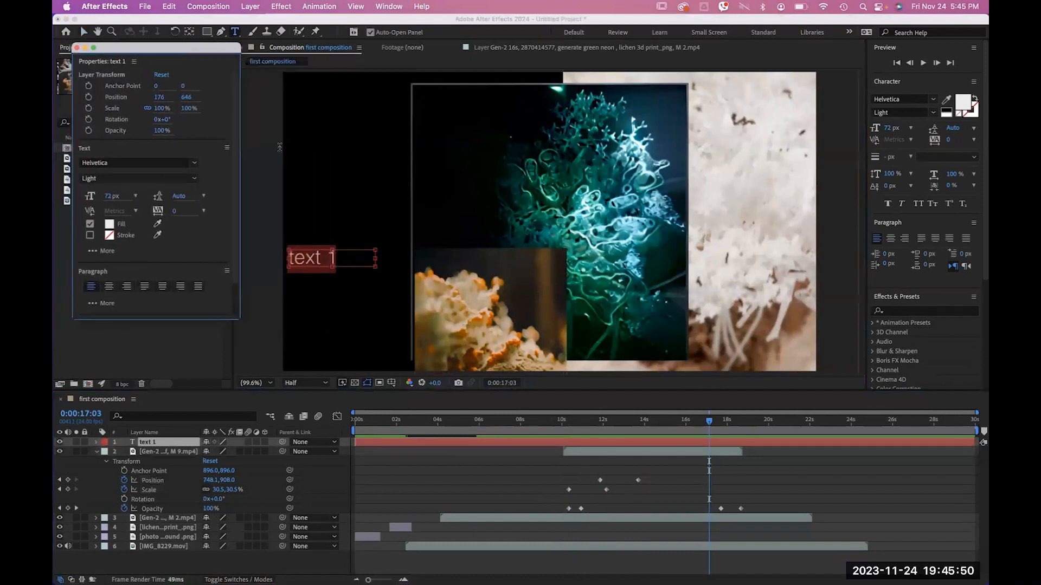
{"action": "left_click", "coordinate": [109, 225]}
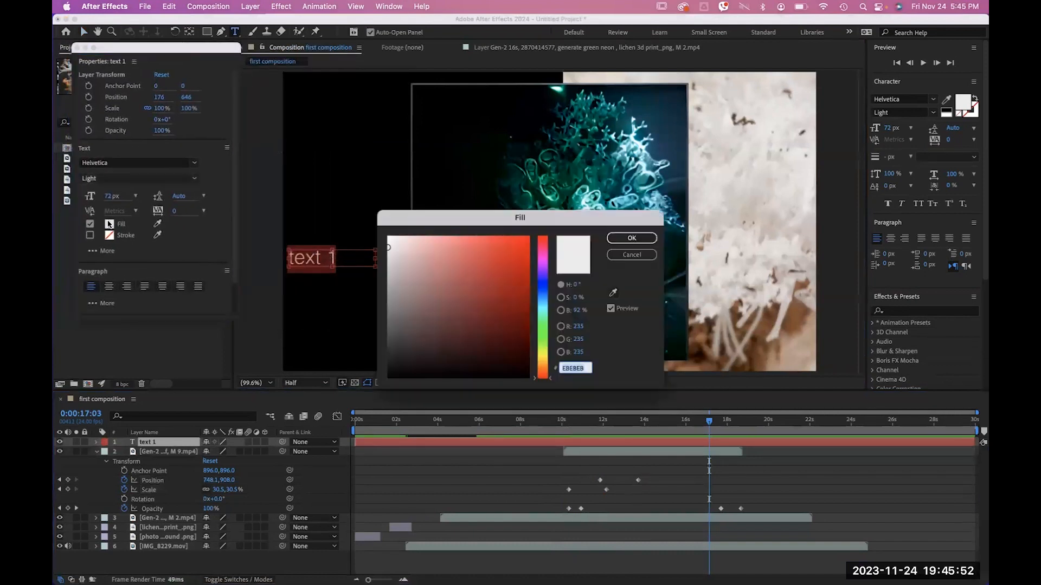
{"action": "left_click_drag", "start_coordinate": [539, 244], "coordinate": [548, 224]}
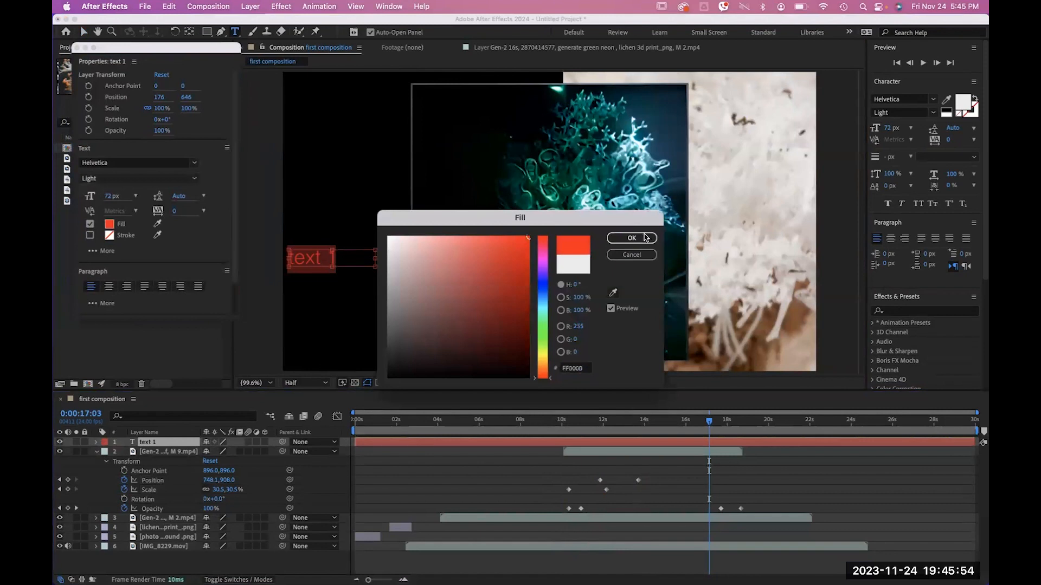
{"action": "left_click", "coordinate": [541, 301]}
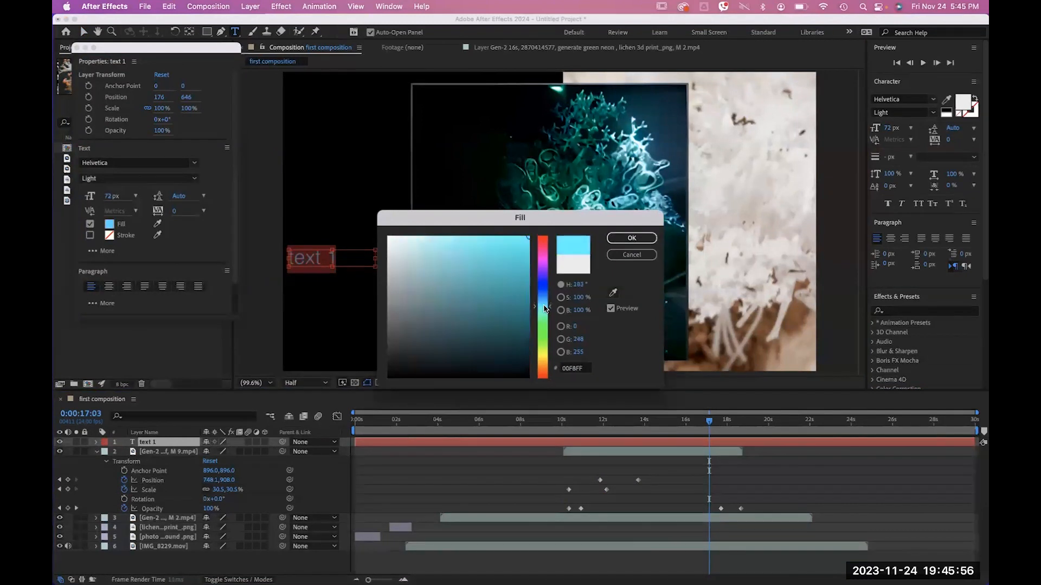
{"action": "left_click", "coordinate": [613, 292]}
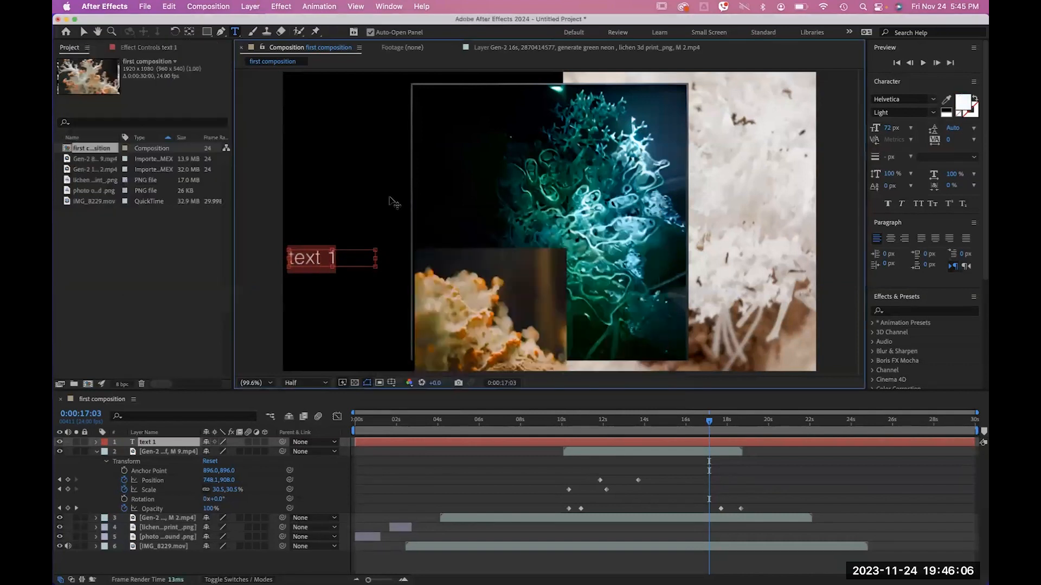
Step: Start position animation on the text 1 layer with a keyframe at 0:00:10:07, placing the text at 914.0, 646.0
{"action": "left_click", "coordinate": [95, 444]}
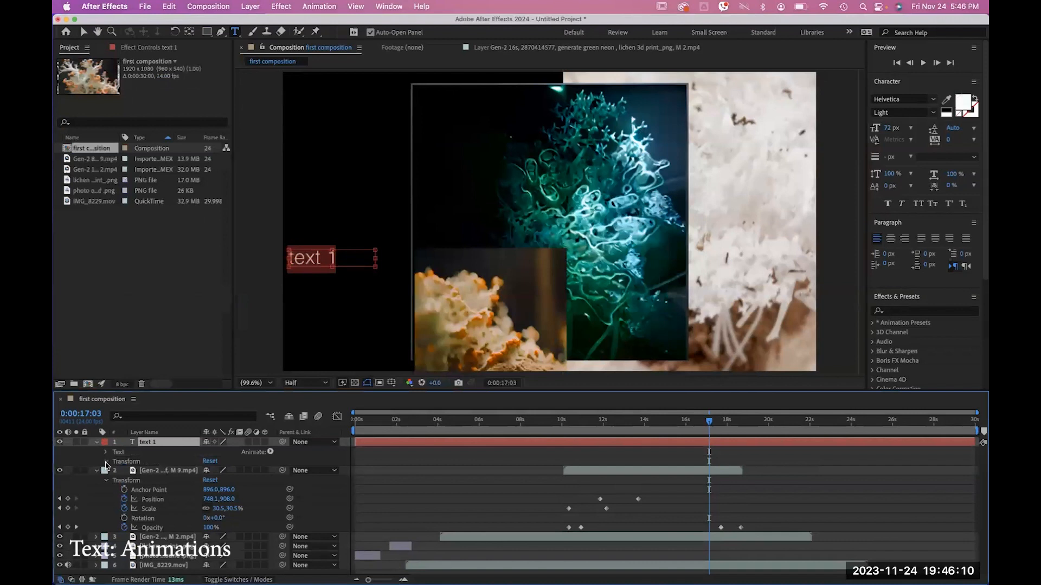
{"action": "left_click", "coordinate": [106, 462]}
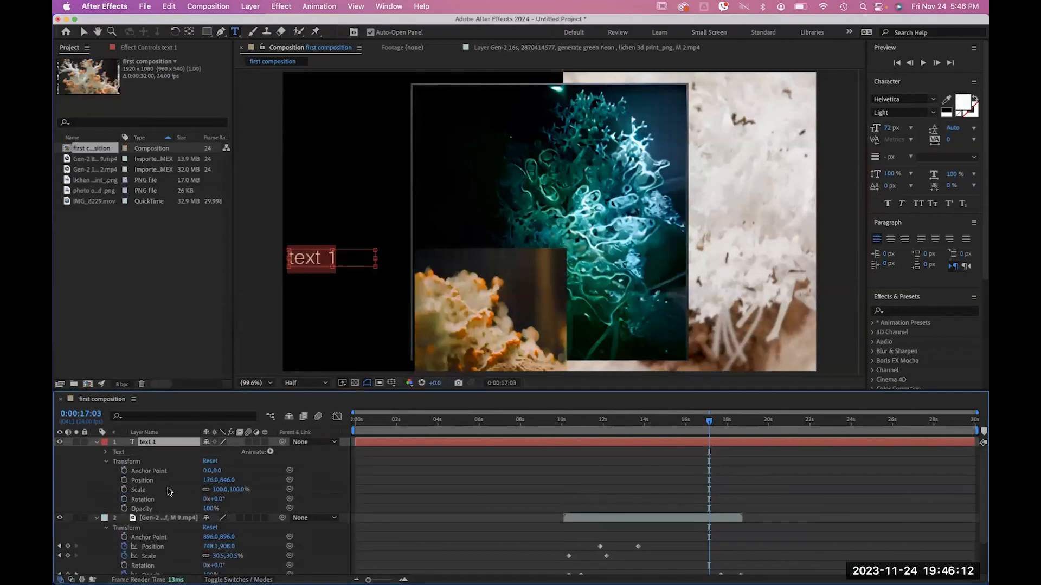
{"action": "left_click", "coordinate": [567, 421]}
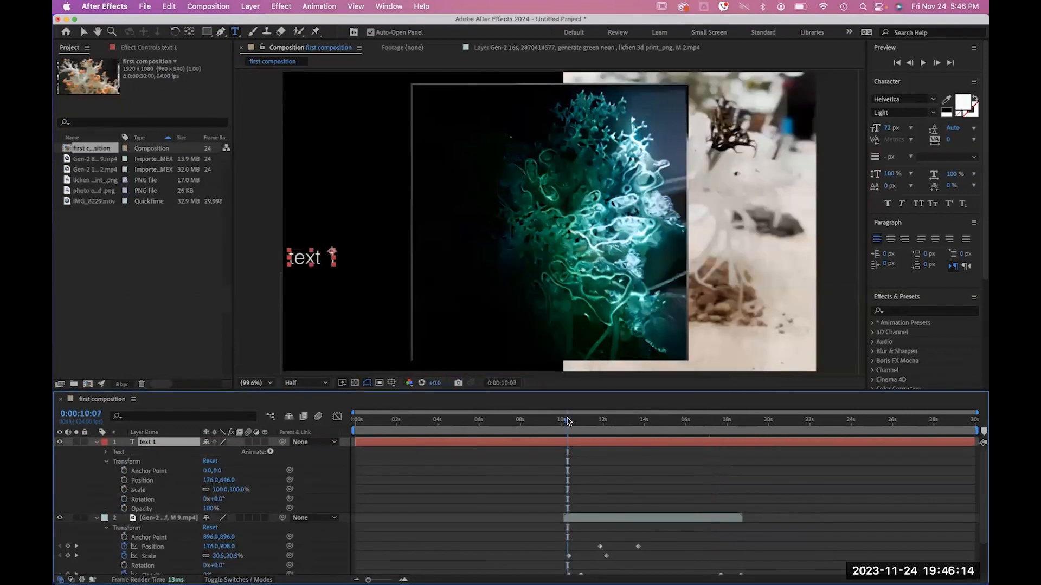
{"action": "left_click", "coordinate": [124, 482]}
{"action": "left_click_drag", "start_coordinate": [206, 481], "coordinate": [629, 494]}
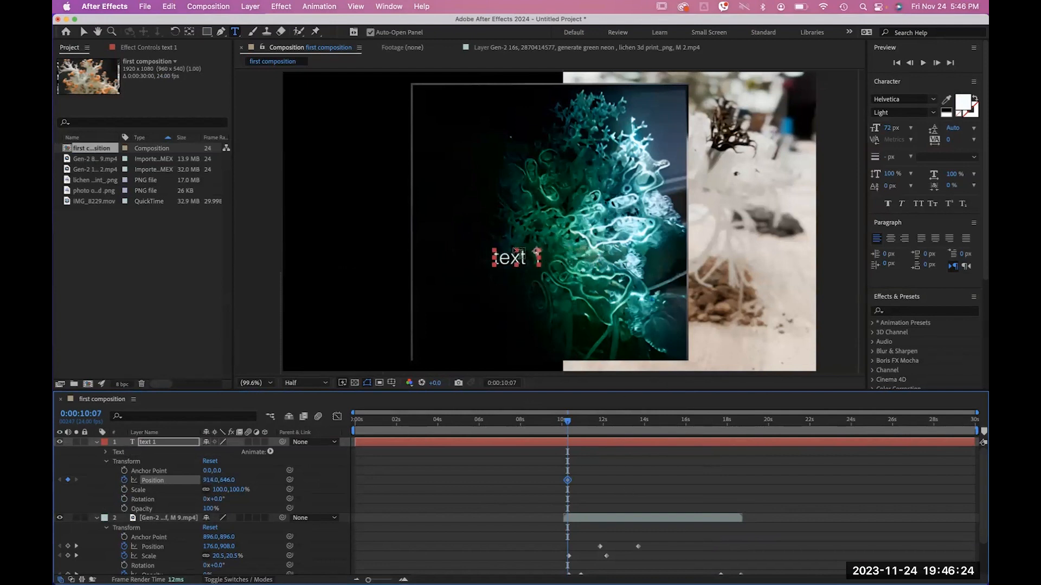
Step: Move text 1 with the Selection tool to about 199.4, 646.0 at the 0:00:10:07 position keyframe
{"action": "left_click", "coordinate": [82, 33]}
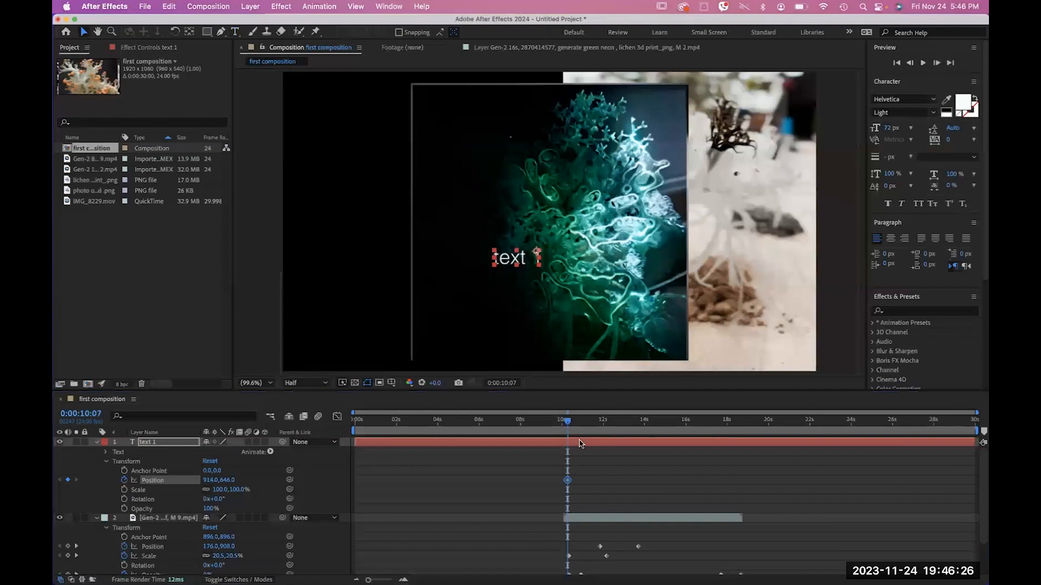
{"action": "left_click_drag", "start_coordinate": [613, 416], "coordinate": [567, 416]}
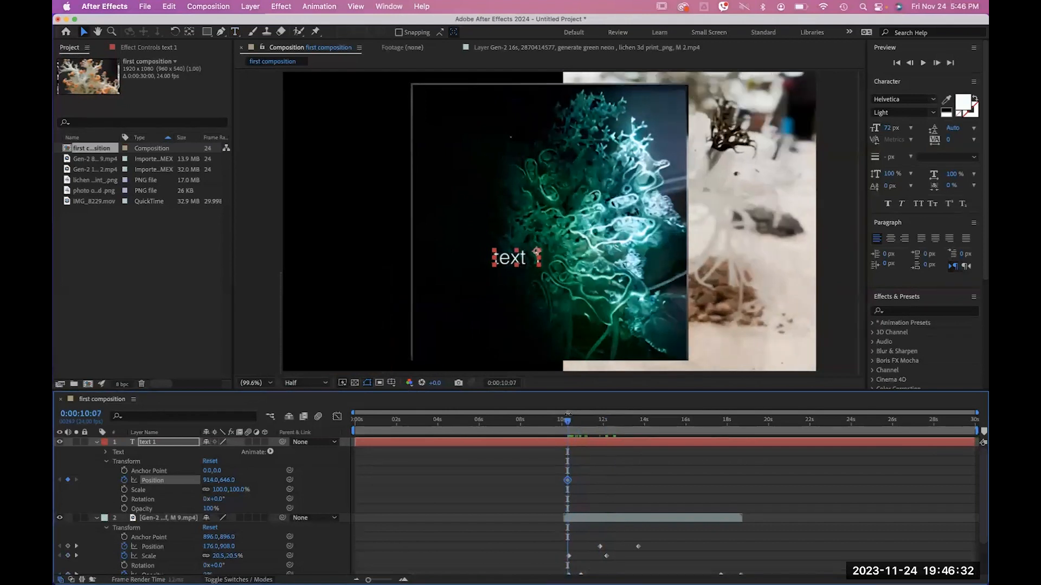
{"action": "left_click_drag", "start_coordinate": [536, 257], "coordinate": [308, 259]}
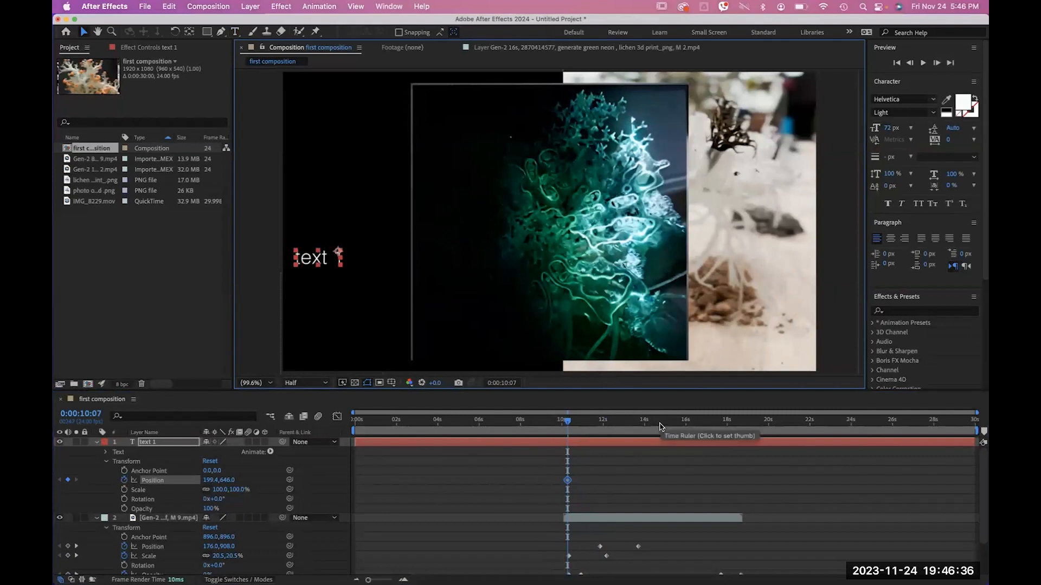
Step: Copy both position keyframes from the Gen-2 8s layer and paste them onto text 1's position at 0:00:10:07
{"action": "scroll", "coordinate": [623, 510], "scroll_direction": "down", "scroll_amount": 1}
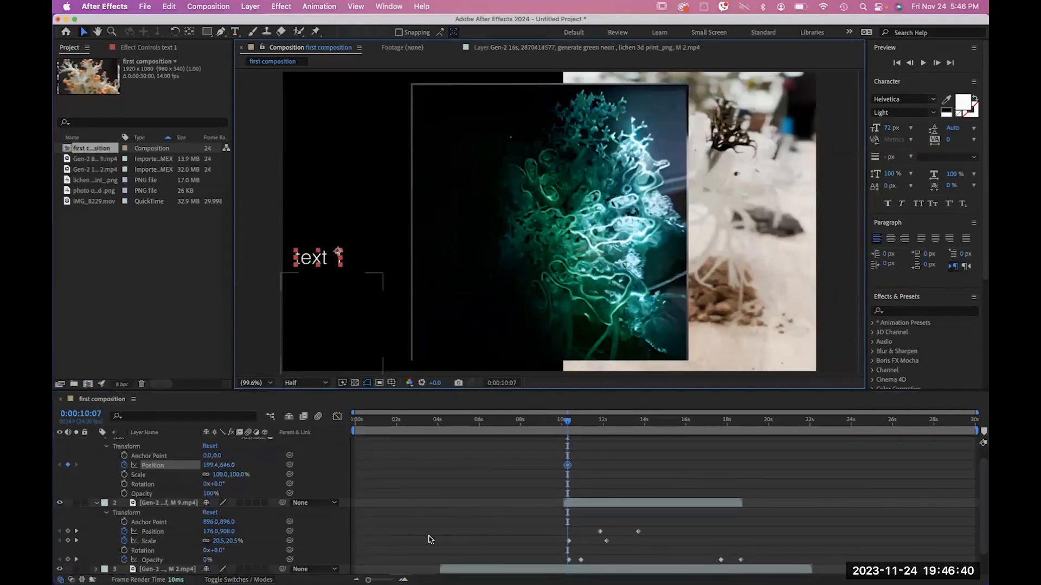
{"action": "left_click_drag", "start_coordinate": [586, 537], "coordinate": [586, 537]}
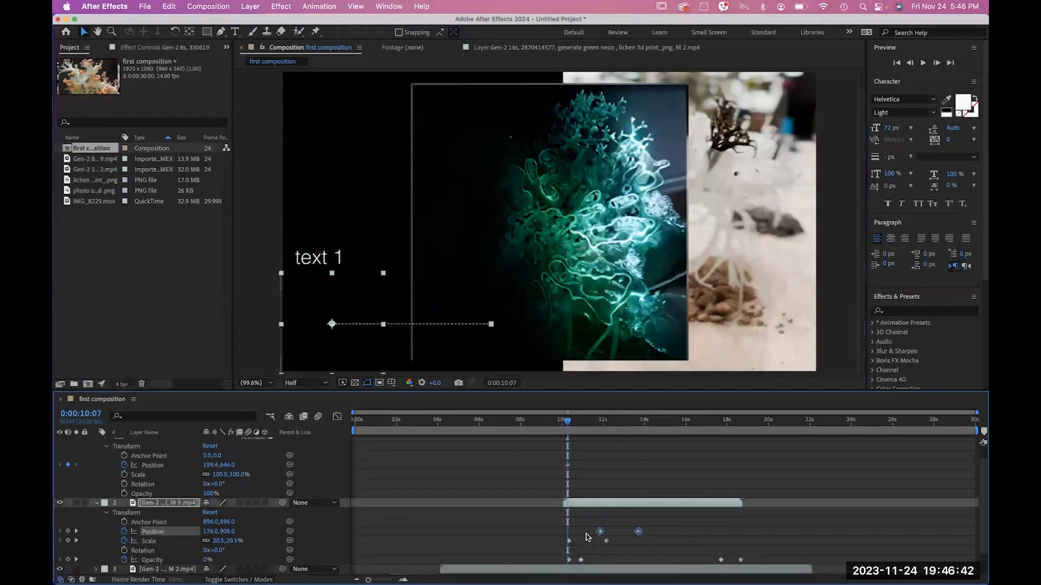
{"action": "left_click", "coordinate": [594, 472]}
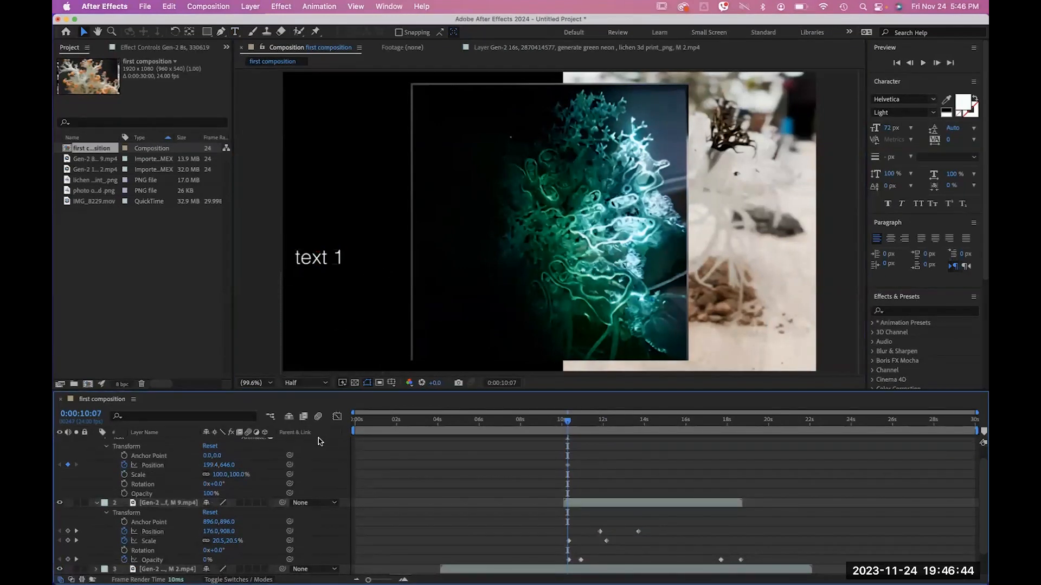
{"action": "scroll", "coordinate": [158, 456], "scroll_direction": "up", "scroll_amount": 1}
{"action": "left_click", "coordinate": [156, 449]}
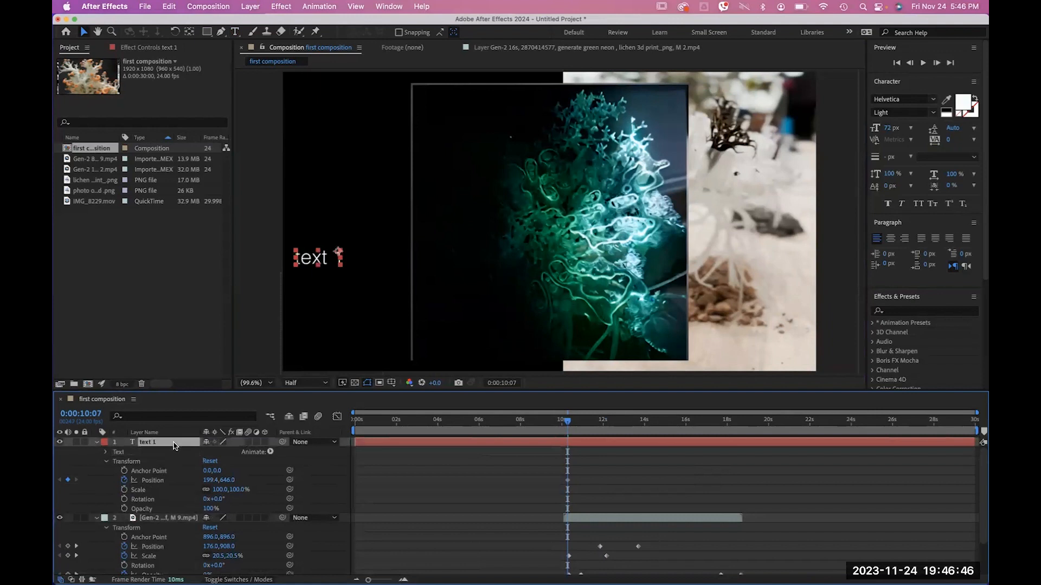
{"action": "left_click", "coordinate": [153, 480]}
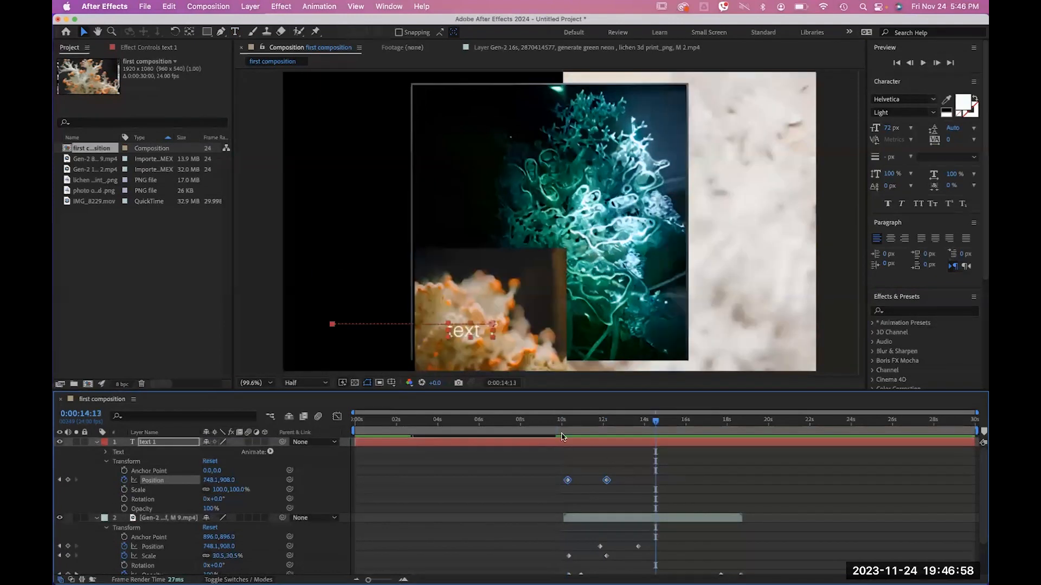
Step: Add text 1 position keyframes at 0:00:13:03, 0:00:15:11 and about 16.7 s and 18.1 s, moving the text rightward across the frame
{"action": "left_click_drag", "start_coordinate": [572, 424], "coordinate": [626, 424]}
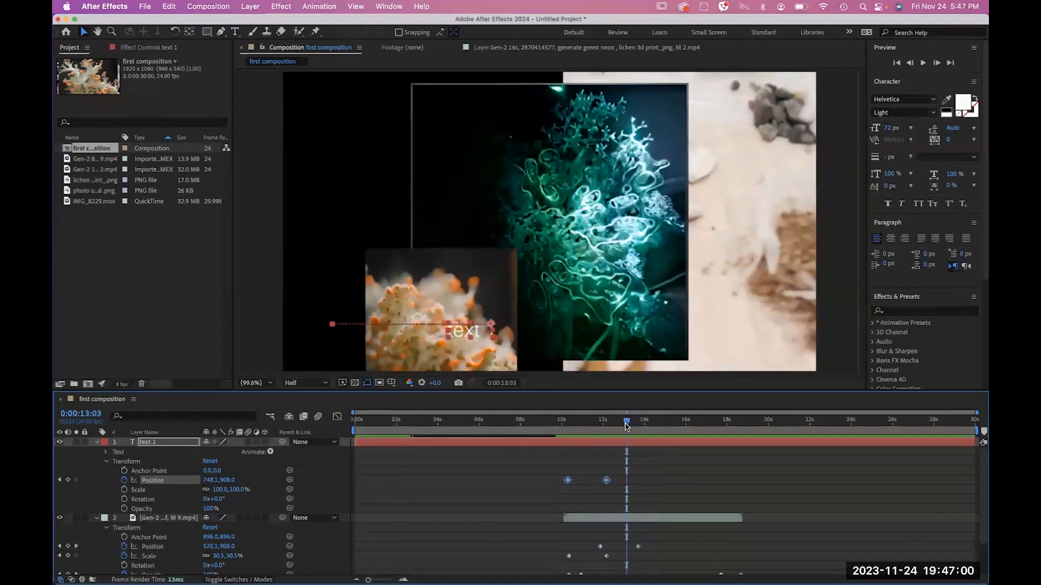
{"action": "left_click_drag", "start_coordinate": [479, 327], "coordinate": [542, 229]}
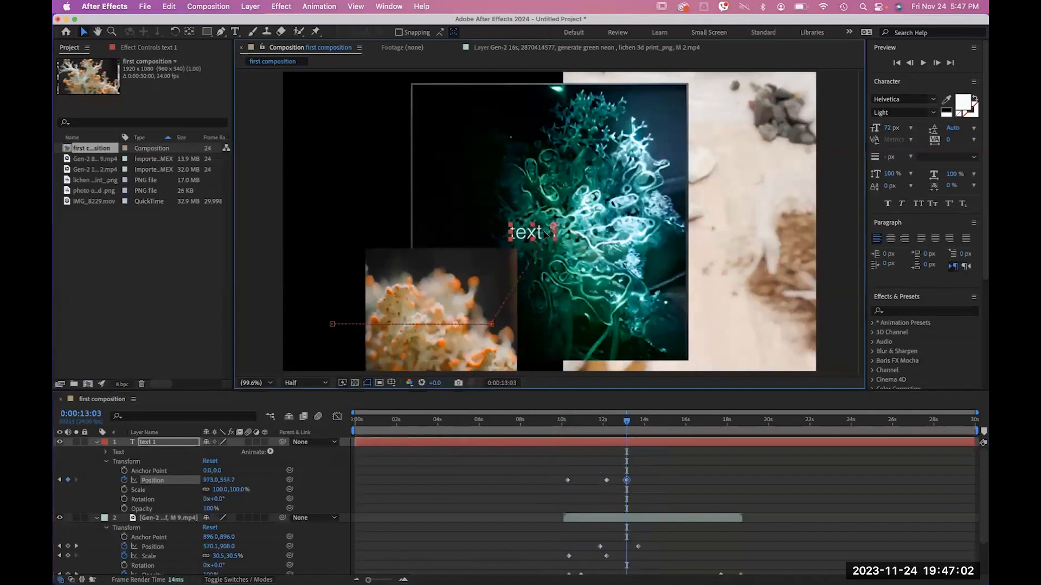
{"action": "left_click", "coordinate": [675, 423]}
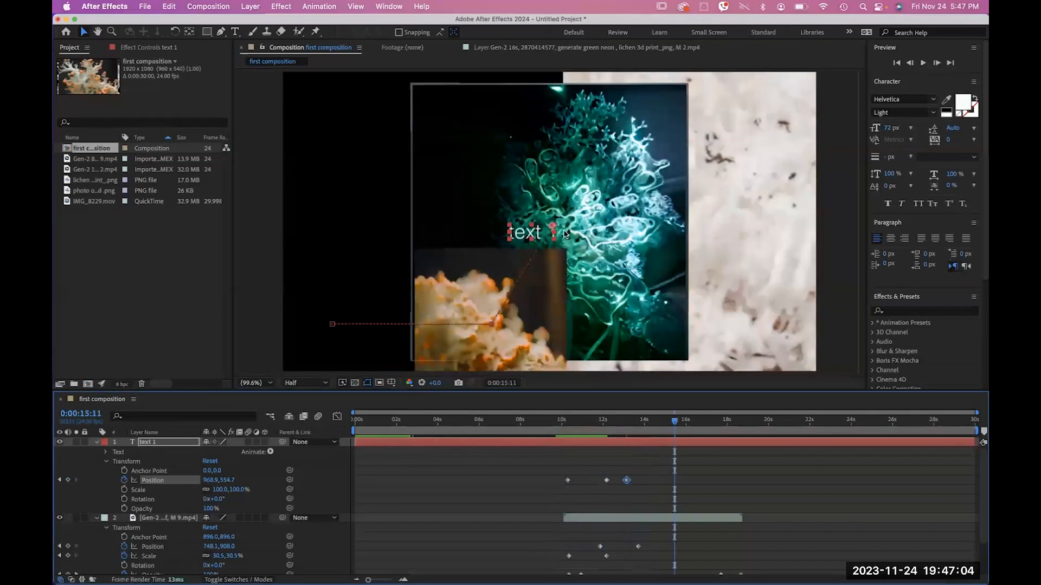
{"action": "left_click_drag", "start_coordinate": [530, 233], "coordinate": [730, 264]}
{"action": "left_click", "coordinate": [700, 423]}
{"action": "left_click", "coordinate": [729, 422]}
Step: Preview the movement of text 1 from 0:00:10:11
{"action": "left_click_drag", "start_coordinate": [553, 423], "coordinate": [571, 422]}
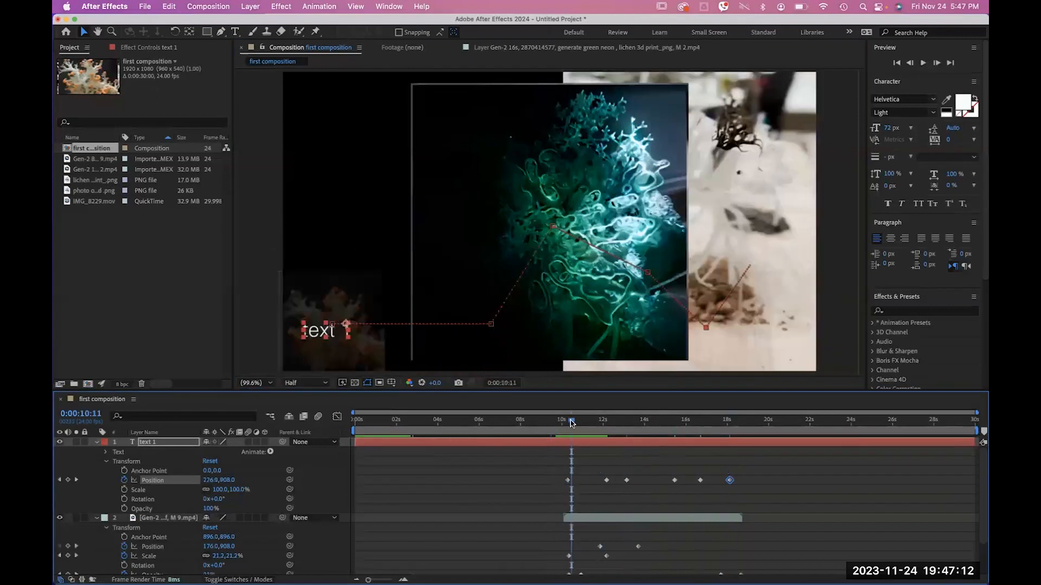
{"action": "key", "text": "space"}
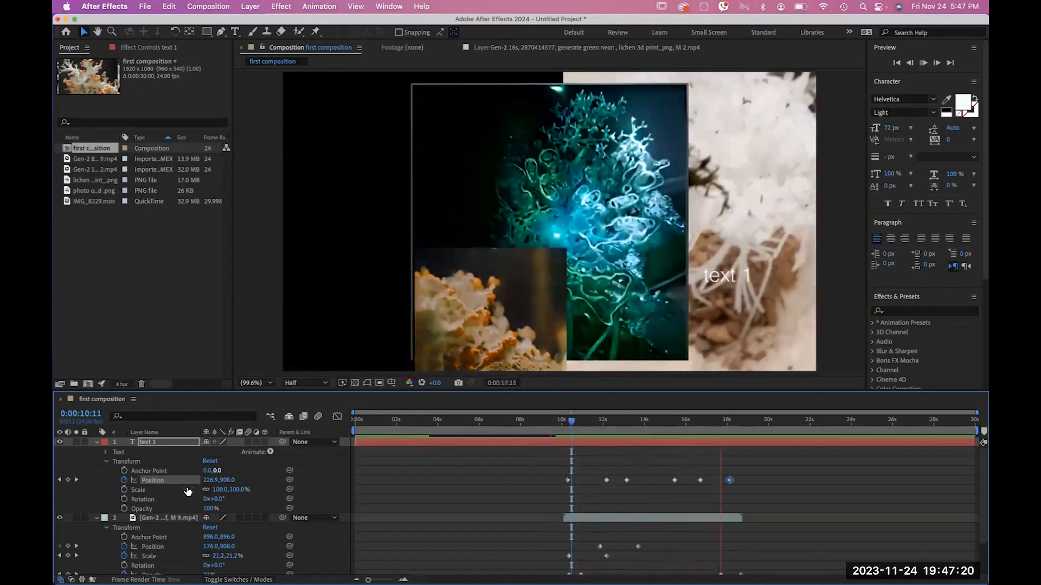
{"action": "key", "text": "space"}
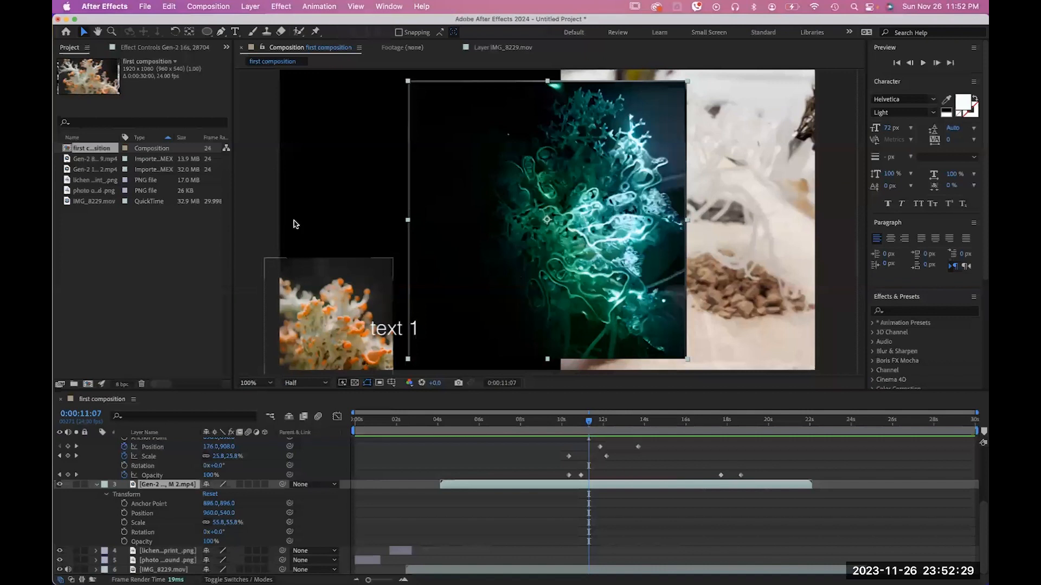
Step: Draw a circular mask with the Ellipse tool over the Gen-2 16s clip, nearly filling its frame
{"action": "left_click", "coordinate": [208, 32]}
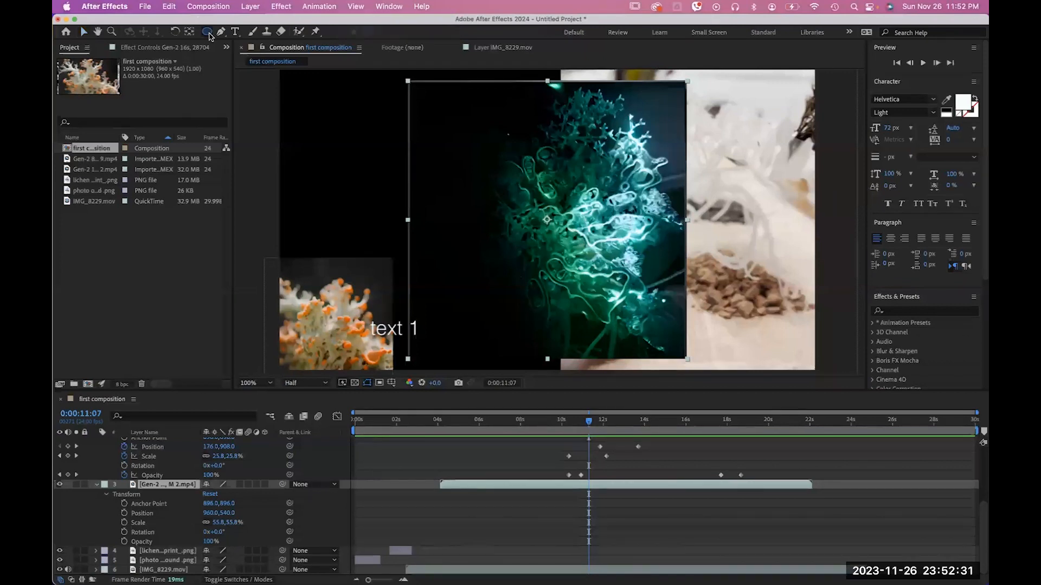
{"action": "mouse_move", "coordinate": [412, 90]}
{"action": "left_mouse_down"}
{"action": "mouse_move", "coordinate": [708, 340]}
{"action": "mouse_move", "coordinate": [680, 349]}
{"action": "left_mouse_up"}
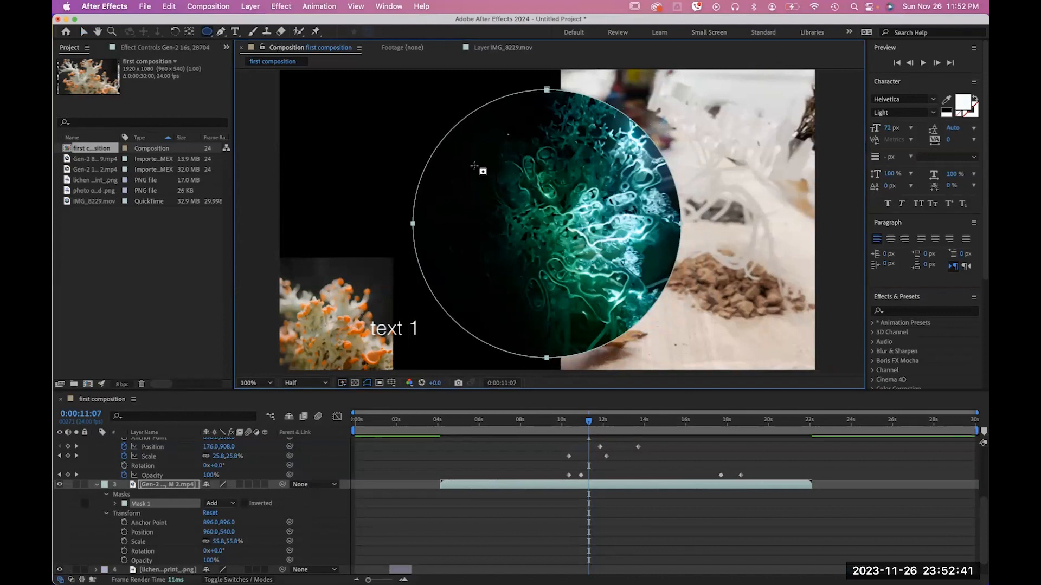
{"action": "scroll", "coordinate": [155, 456], "scroll_direction": "down", "scroll_amount": 1}
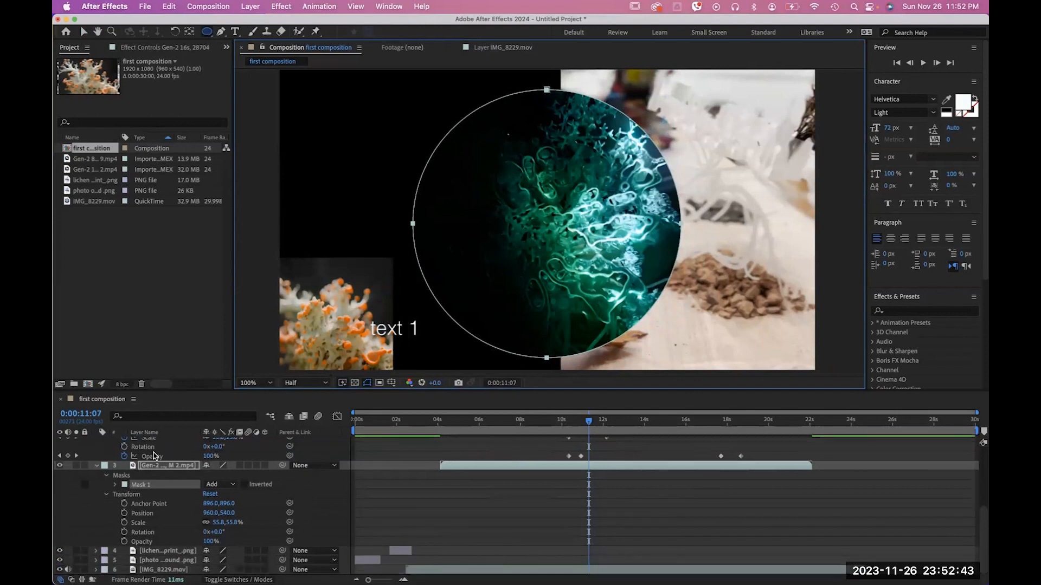
{"action": "left_click", "coordinate": [117, 484]}
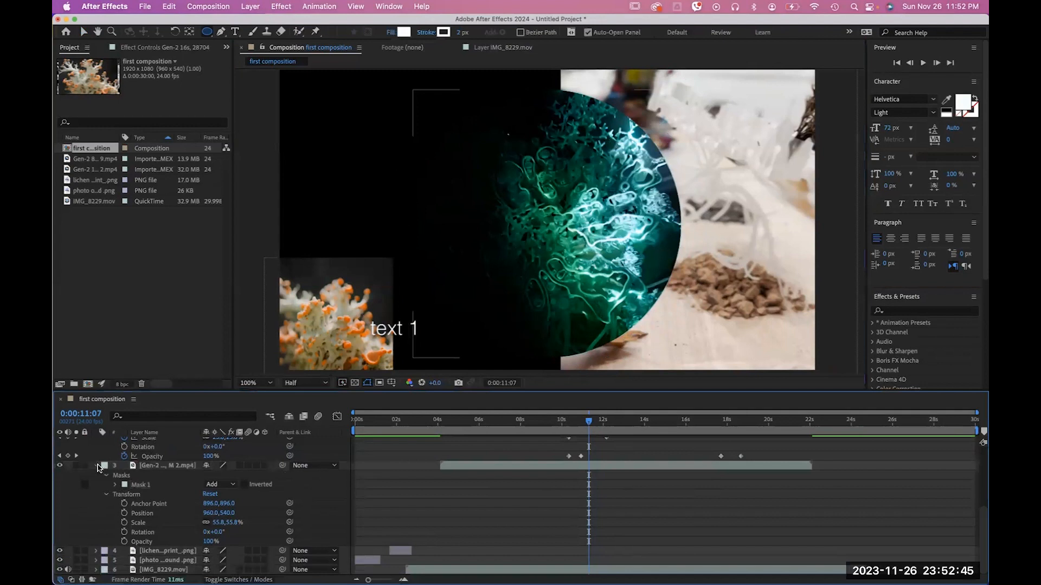
Step: Collapse the layers' property groups and reopen the Gen-2 16s layer to show its Masks group
{"action": "left_click", "coordinate": [98, 466]}
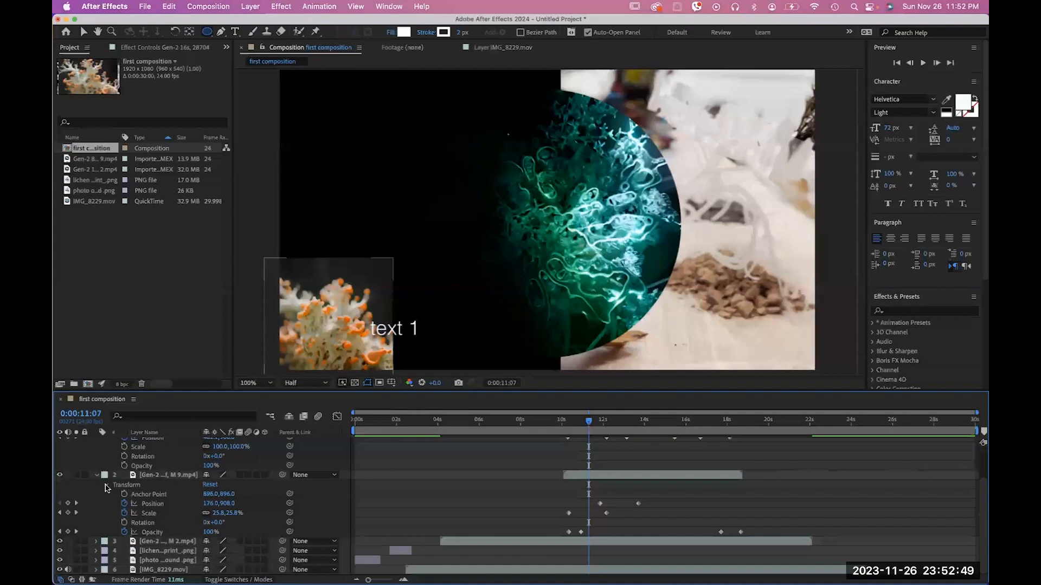
{"action": "left_click", "coordinate": [107, 486]}
{"action": "left_click", "coordinate": [96, 519]}
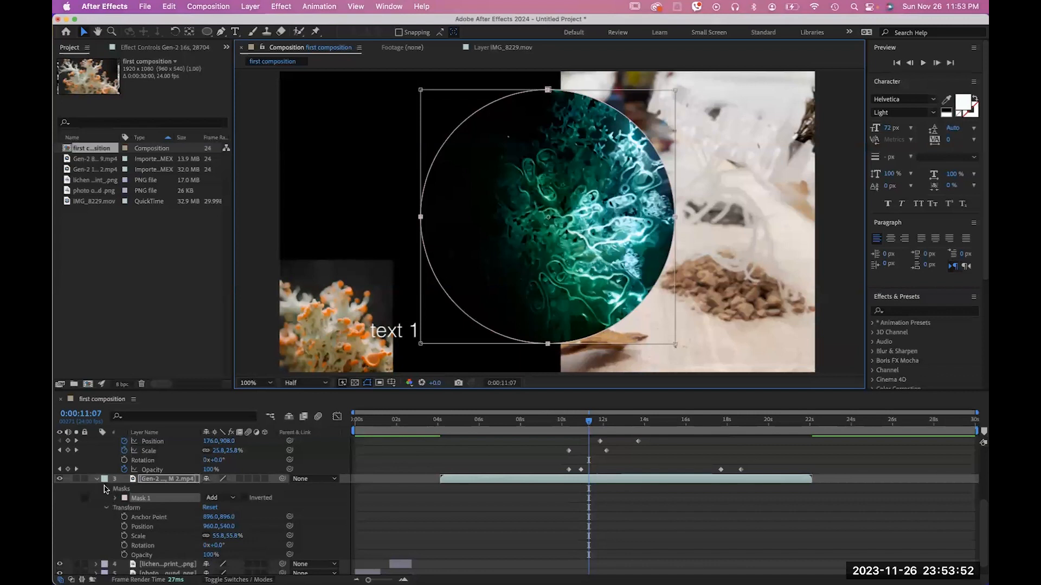
Step: Set Mask 1 on the Gen-2 16s layer to a feather of 127 pixels and an expansion of 4 pixels
{"action": "left_click", "coordinate": [99, 482]}
{"action": "left_click", "coordinate": [97, 480]}
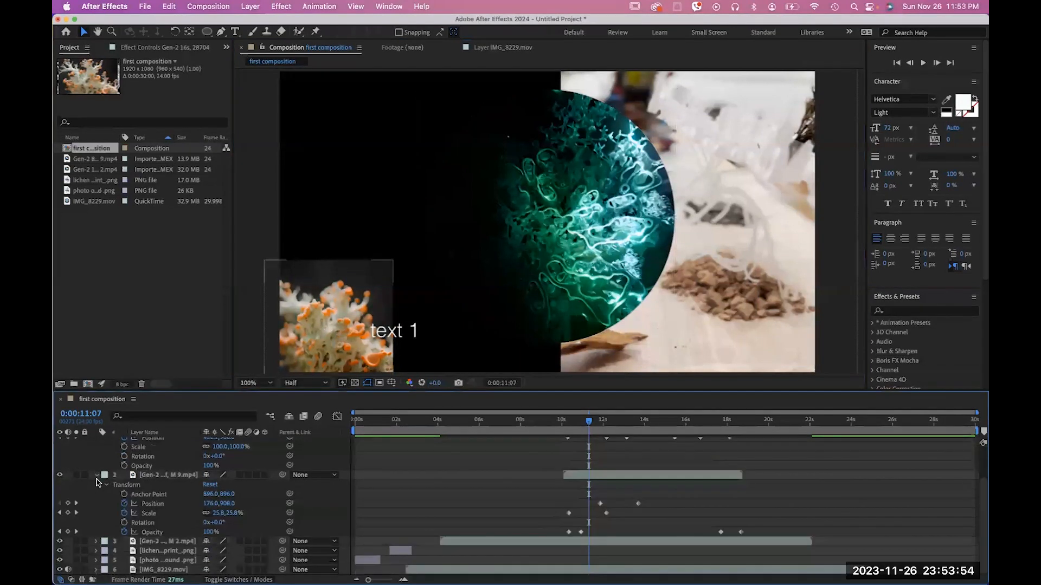
{"action": "left_click", "coordinate": [97, 475]}
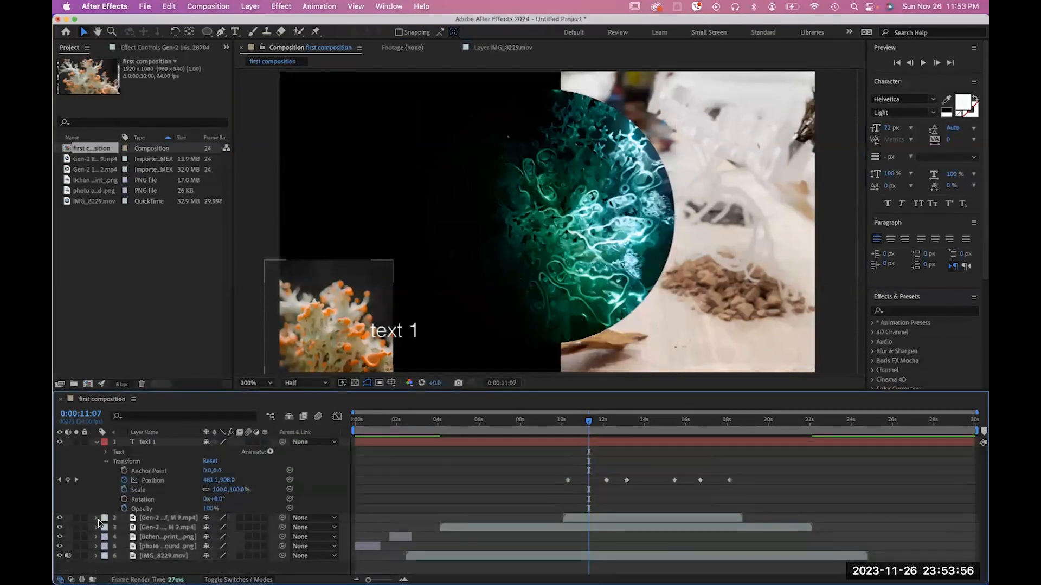
{"action": "left_click", "coordinate": [97, 527]}
{"action": "scroll", "coordinate": [141, 488], "scroll_direction": "down", "scroll_amount": 2}
{"action": "left_click", "coordinate": [146, 485]}
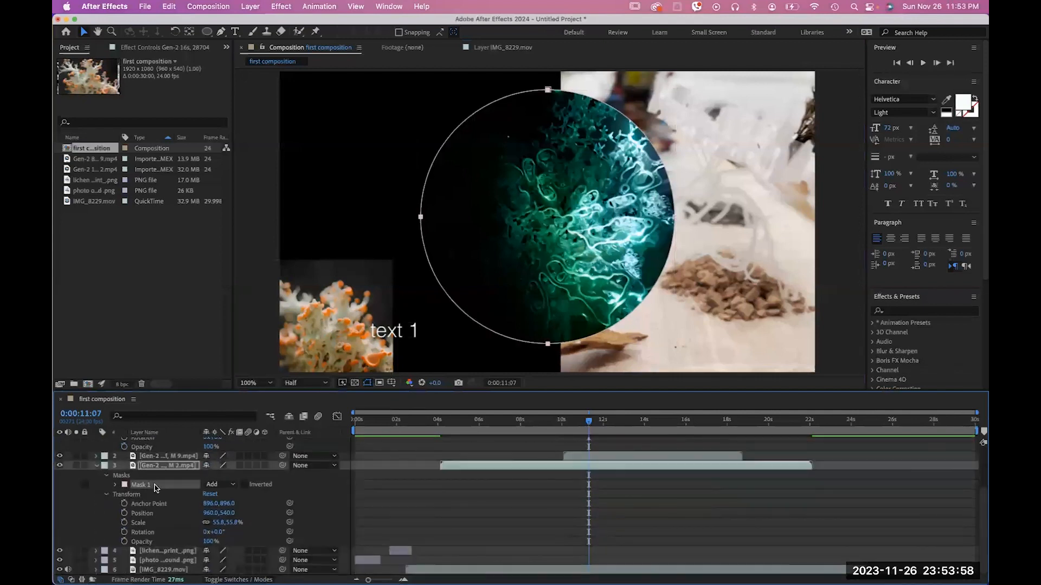
{"action": "left_click", "coordinate": [116, 485]}
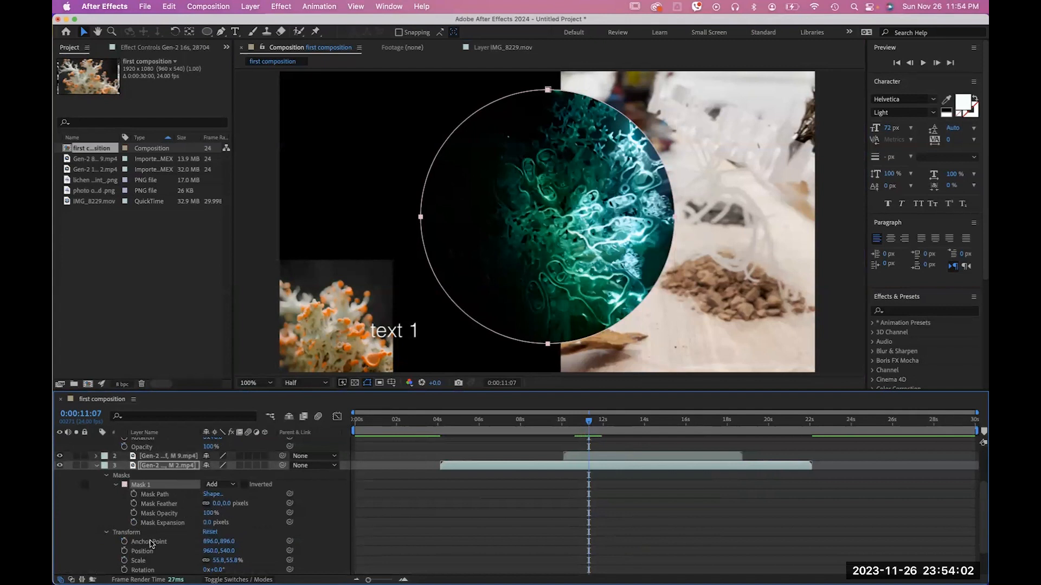
{"action": "left_click_drag", "start_coordinate": [216, 523], "coordinate": [345, 519]}
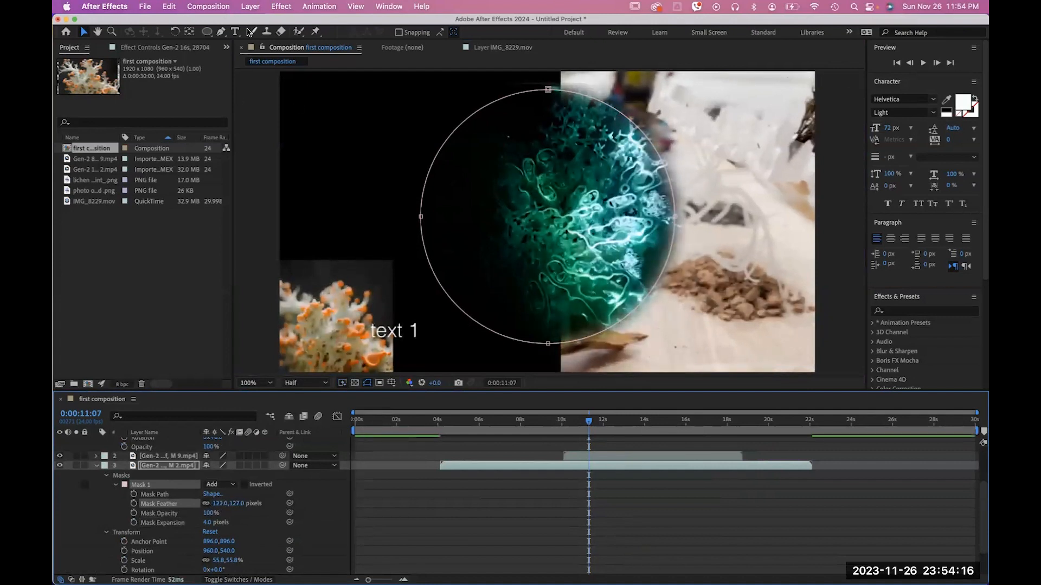
Step: Draw a closed irregular mask with the Pen tool on the Gen-2 16s layer, roughly following the circular mask's outline
{"action": "left_click", "coordinate": [220, 31]}
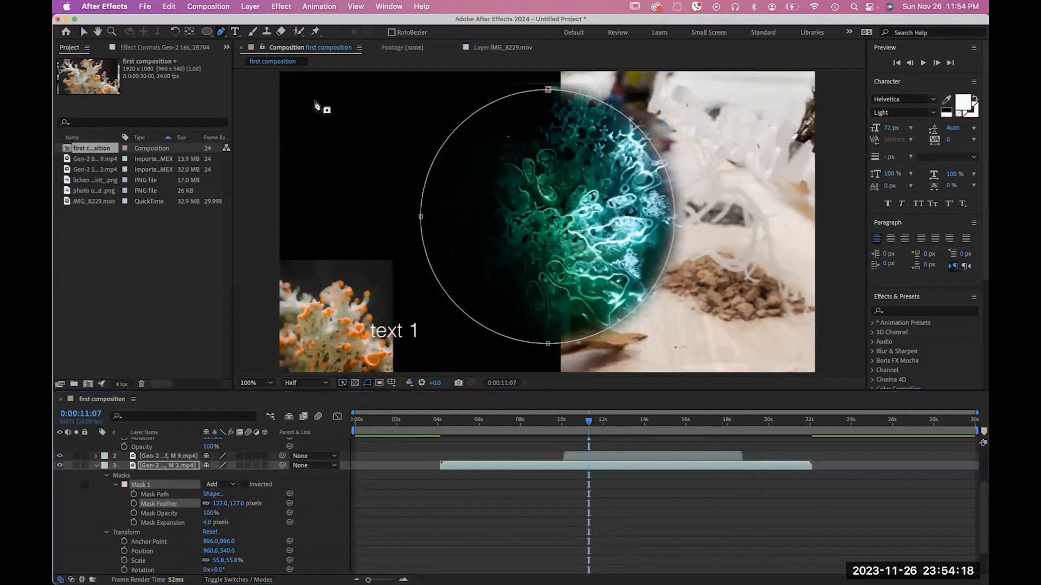
{"action": "left_click", "coordinate": [83, 32]}
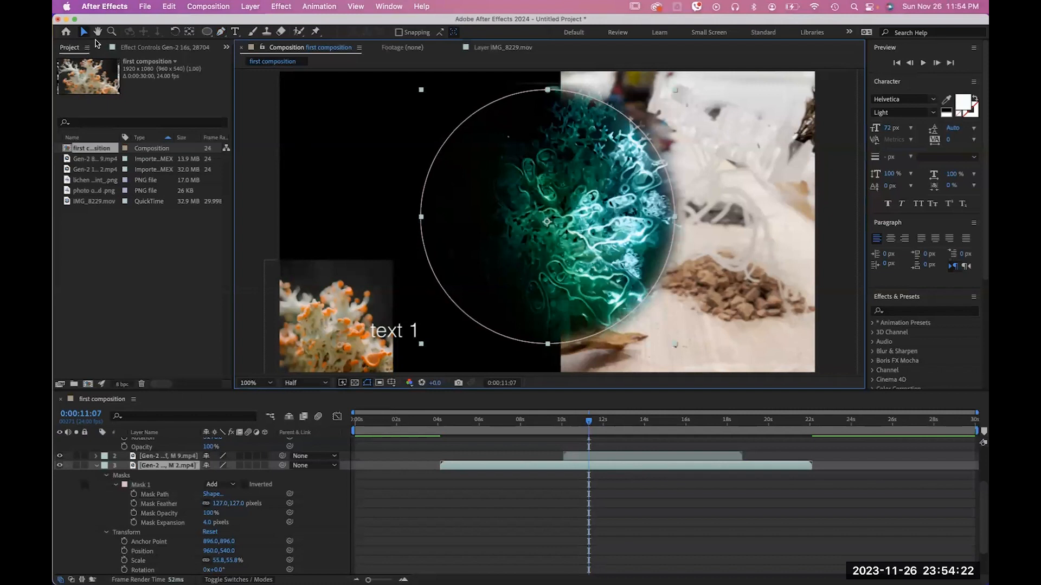
{"action": "left_click", "coordinate": [221, 31]}
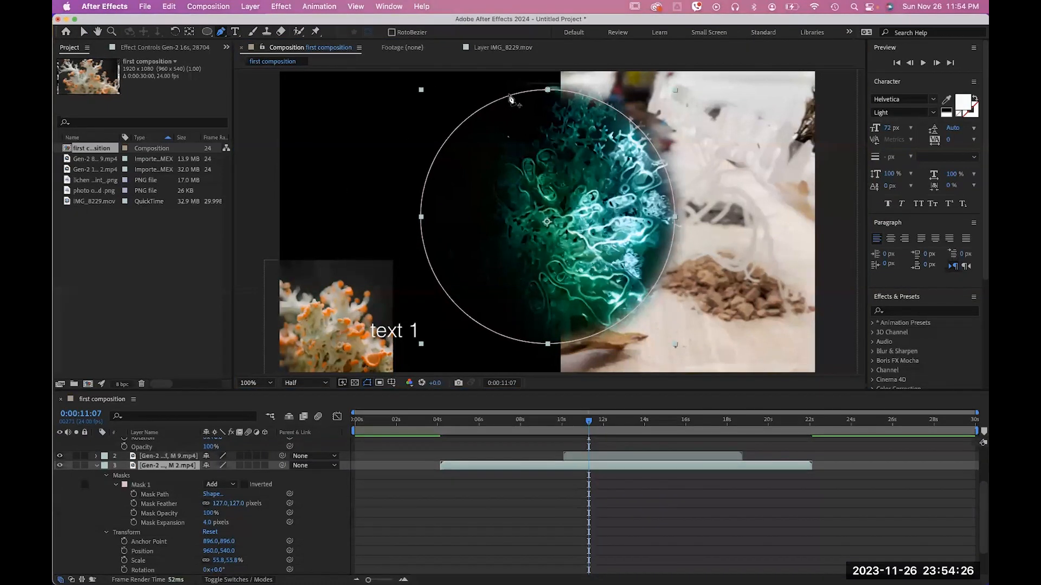
{"action": "left_click", "coordinate": [558, 83]}
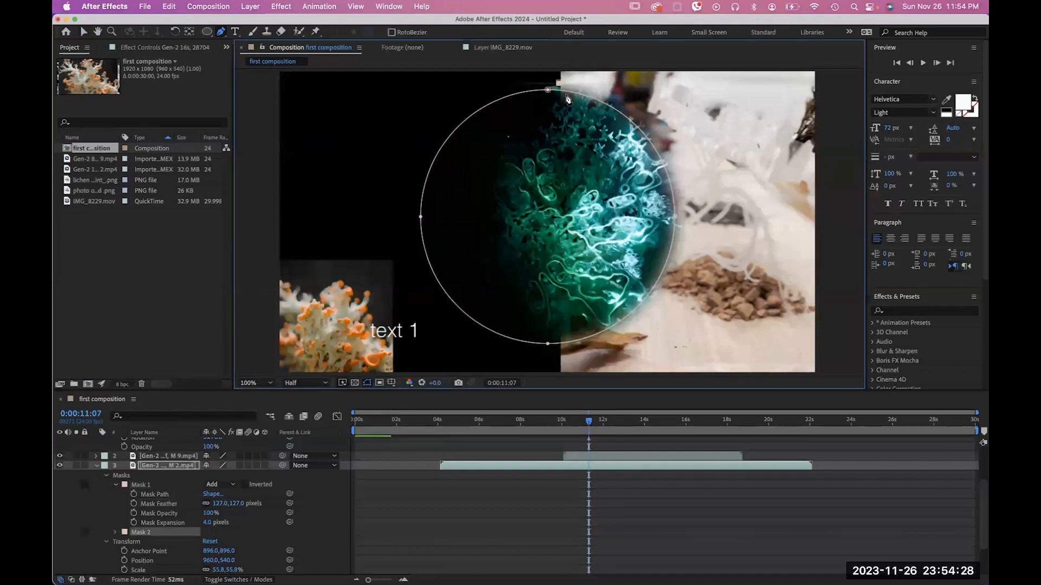
{"action": "left_click", "coordinate": [619, 112]}
{"action": "left_click", "coordinate": [637, 116]}
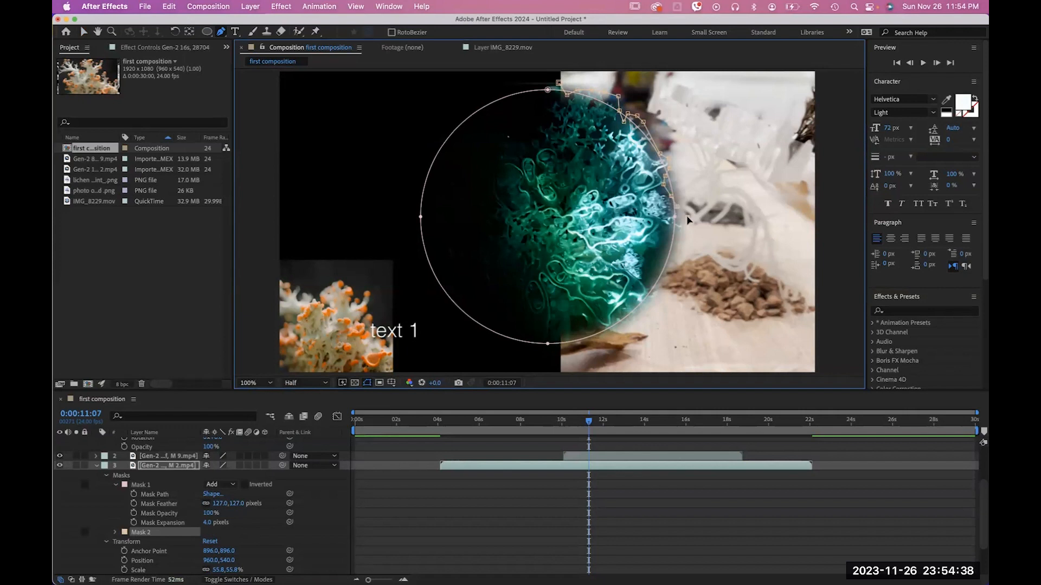
{"action": "left_click", "coordinate": [662, 238]}
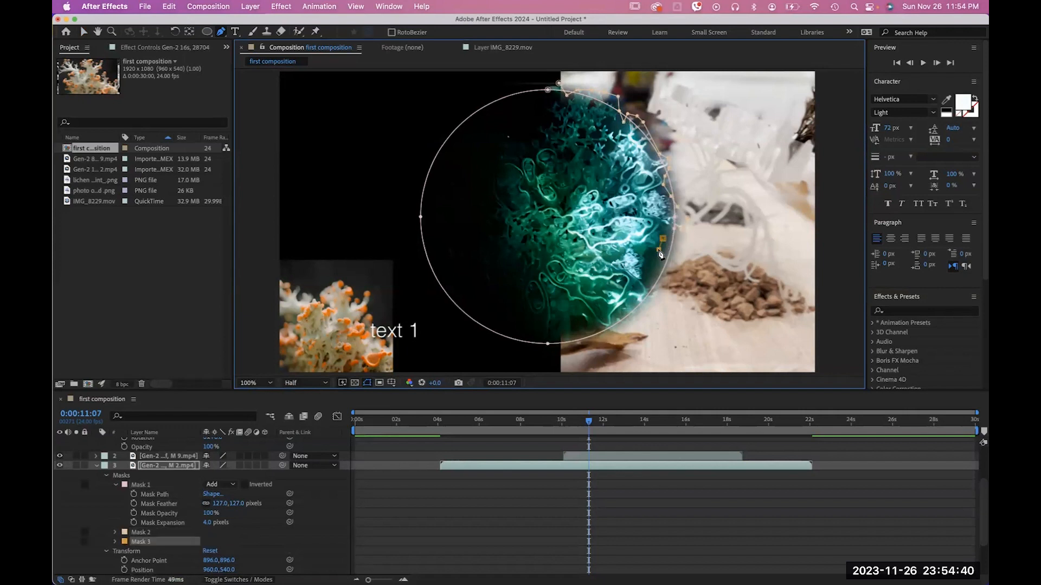
{"action": "key", "text": "super+z"}
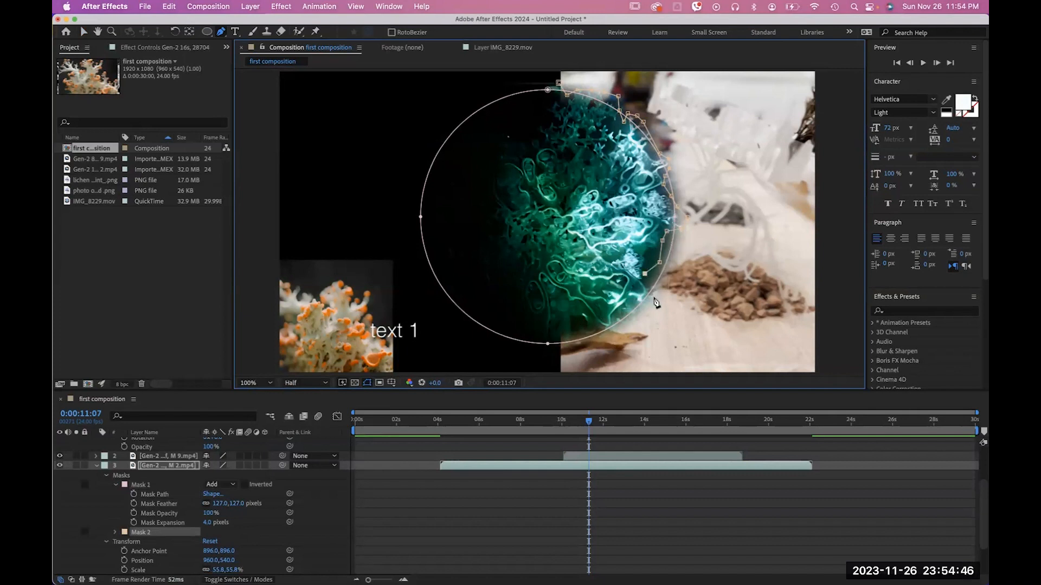
{"action": "left_click", "coordinate": [585, 328]}
{"action": "left_click", "coordinate": [575, 346]}
{"action": "left_click", "coordinate": [551, 349]}
{"action": "left_click", "coordinate": [535, 349]}
{"action": "left_click", "coordinate": [515, 330]}
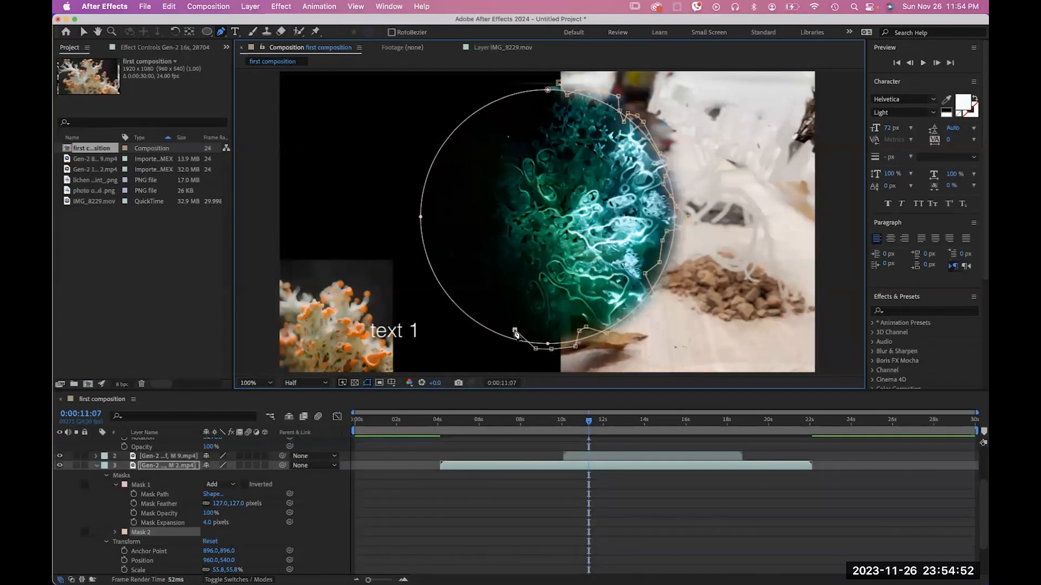
{"action": "left_click", "coordinate": [478, 304]}
{"action": "left_click", "coordinate": [459, 290]}
{"action": "left_click", "coordinate": [457, 243]}
{"action": "left_click", "coordinate": [442, 187]}
{"action": "left_click", "coordinate": [452, 152]}
{"action": "left_click", "coordinate": [462, 126]}
{"action": "left_click", "coordinate": [521, 102]}
{"action": "left_click", "coordinate": [530, 96]}
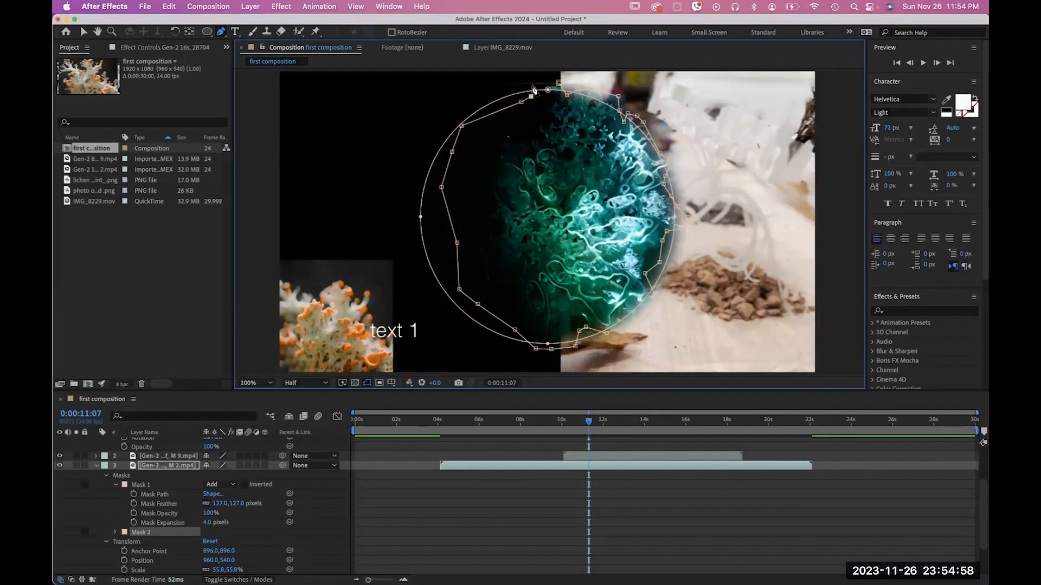
{"action": "left_click", "coordinate": [548, 89]}
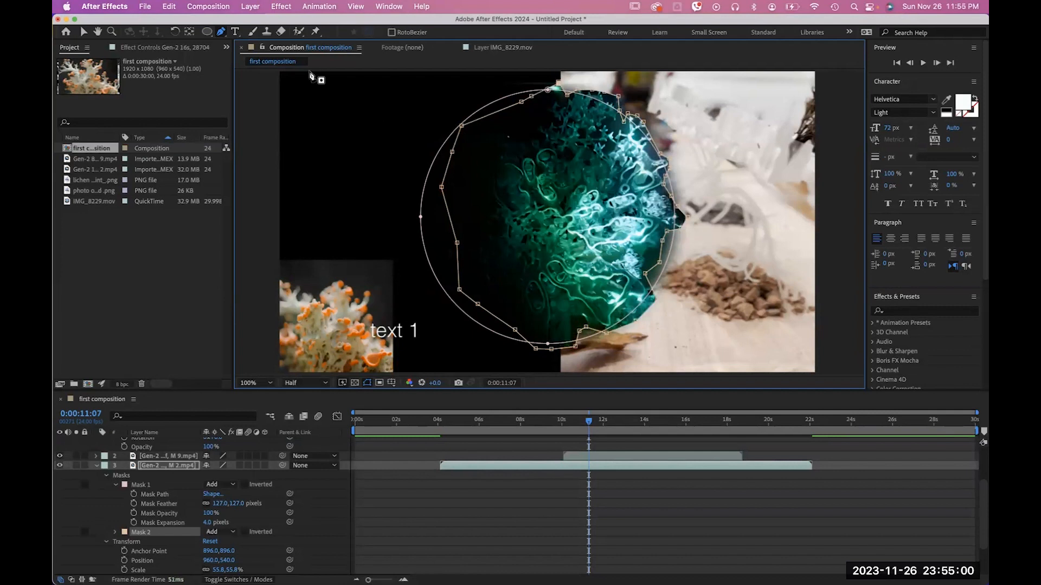
{"action": "left_click", "coordinate": [82, 32]}
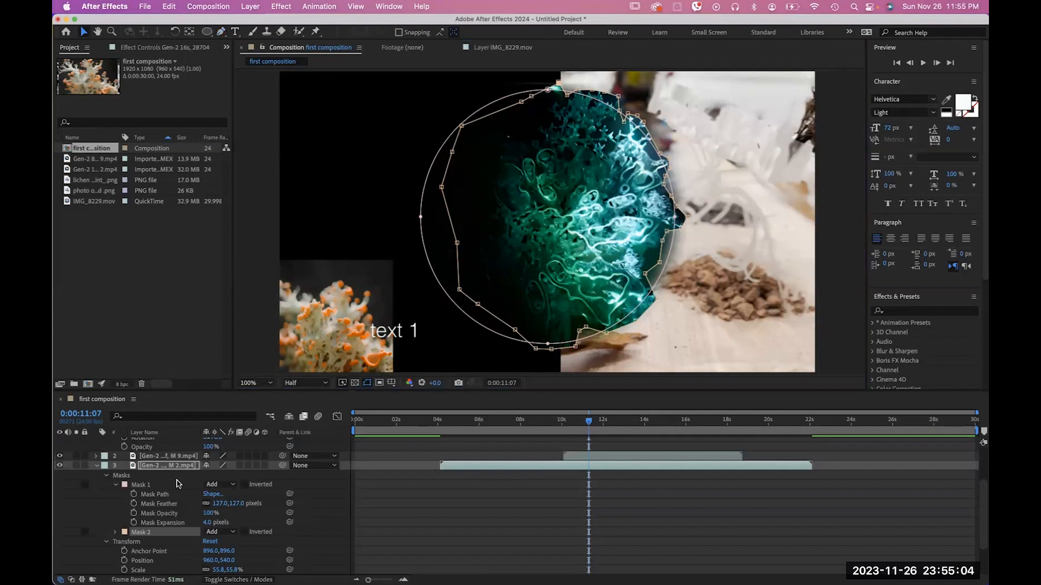
Step: Set Mask 2's feather to 69 pixels and deselect the layer
{"action": "left_click", "coordinate": [117, 533]}
{"action": "scroll", "coordinate": [211, 501], "scroll_direction": "down", "scroll_amount": 5}
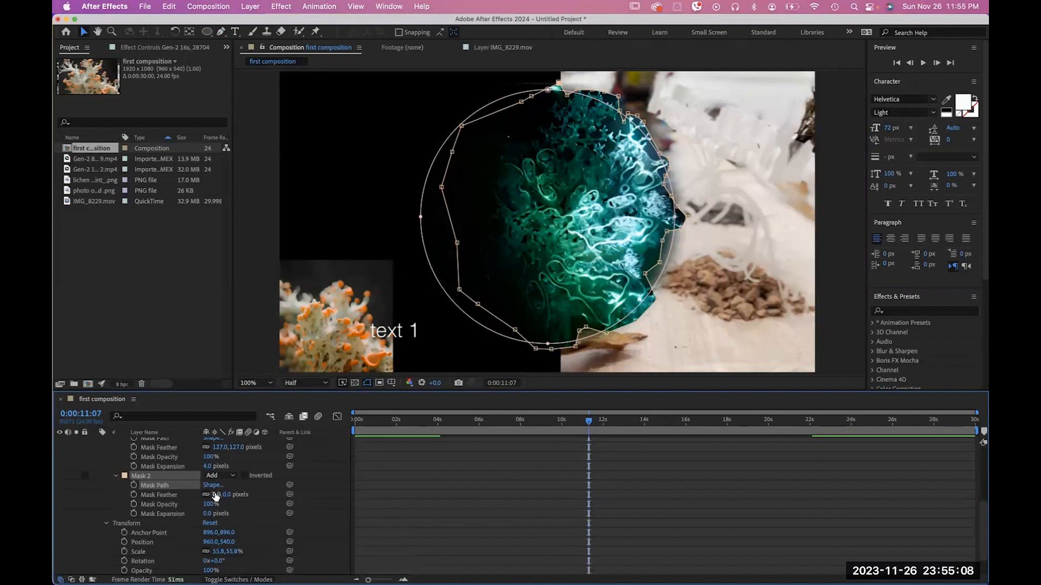
{"action": "left_click_drag", "start_coordinate": [216, 495], "coordinate": [260, 496]}
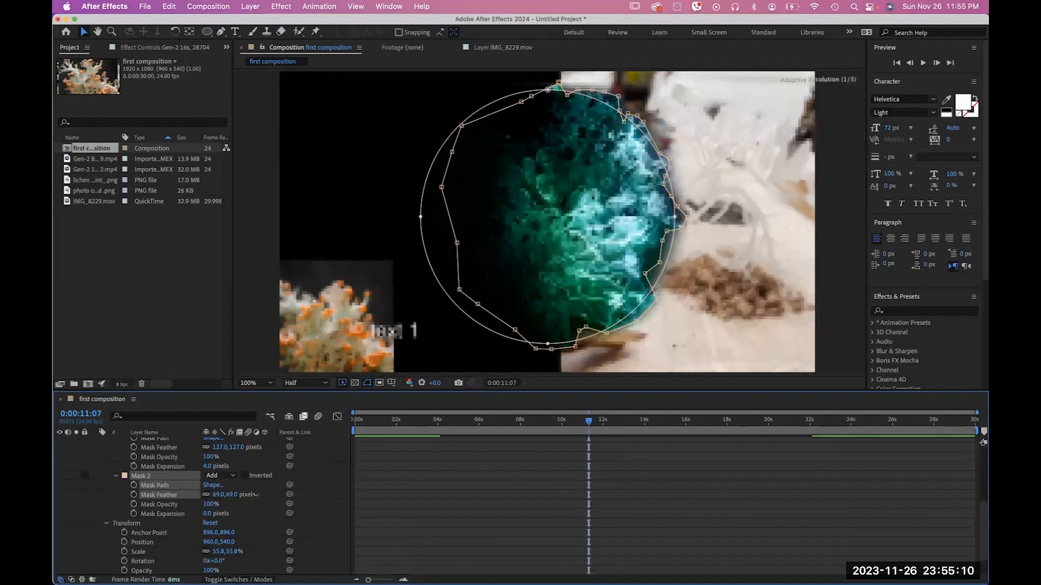
{"action": "left_click", "coordinate": [356, 150]}
{"action": "left_click", "coordinate": [304, 134]}
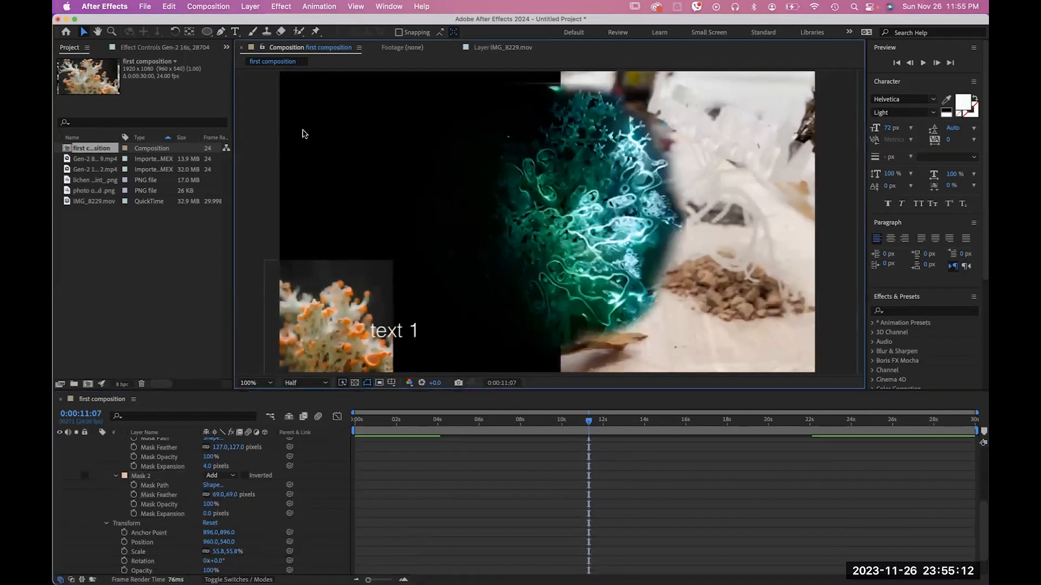
Step: Set Mask 1's mode to Add while Mask 2's mode is None, so only the circular mask applies
{"action": "scroll", "coordinate": [133, 485], "scroll_direction": "up", "scroll_amount": 5}
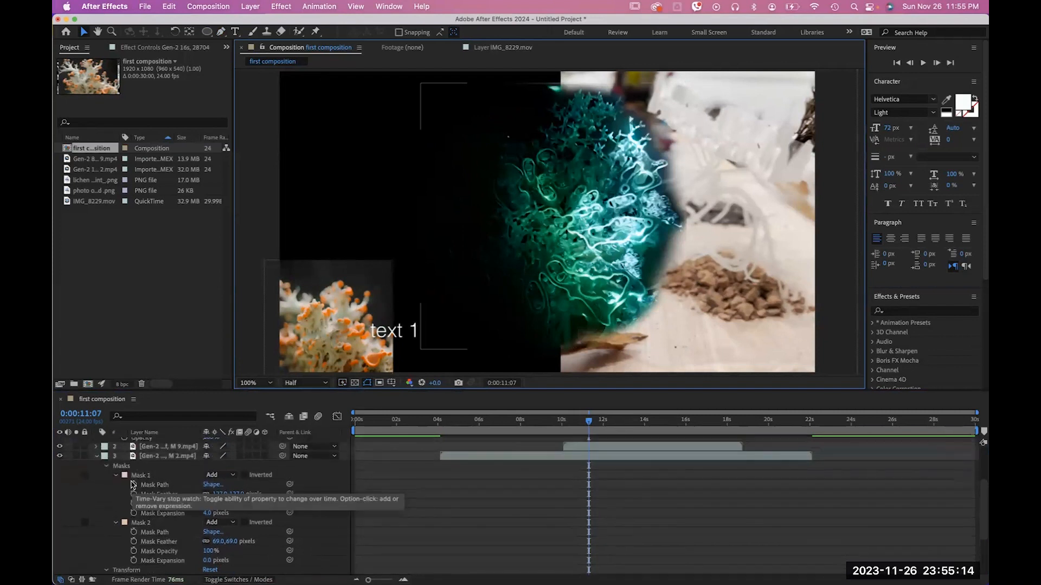
{"action": "left_click", "coordinate": [87, 477]}
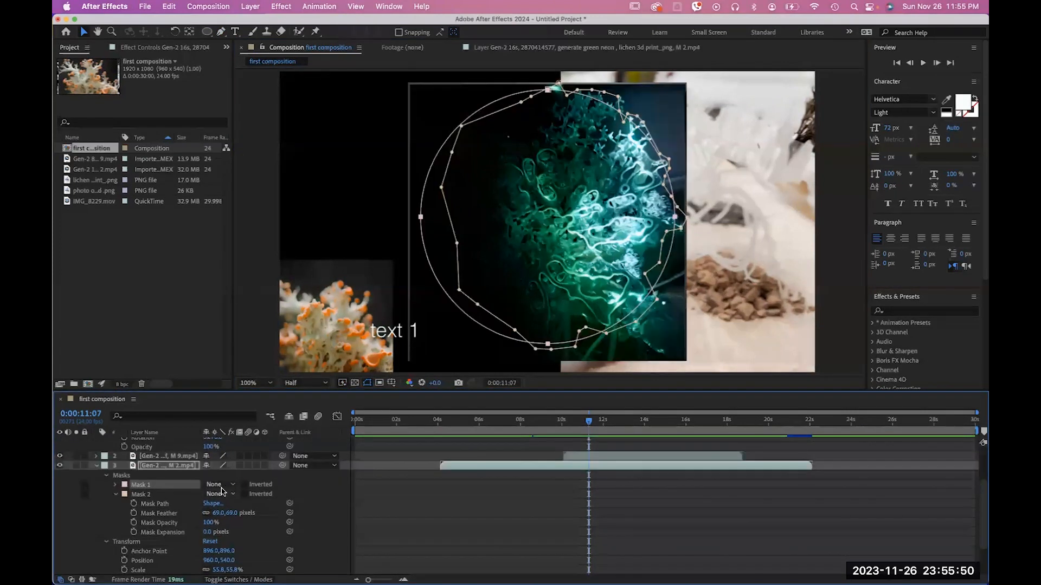
{"action": "left_click", "coordinate": [231, 493]}
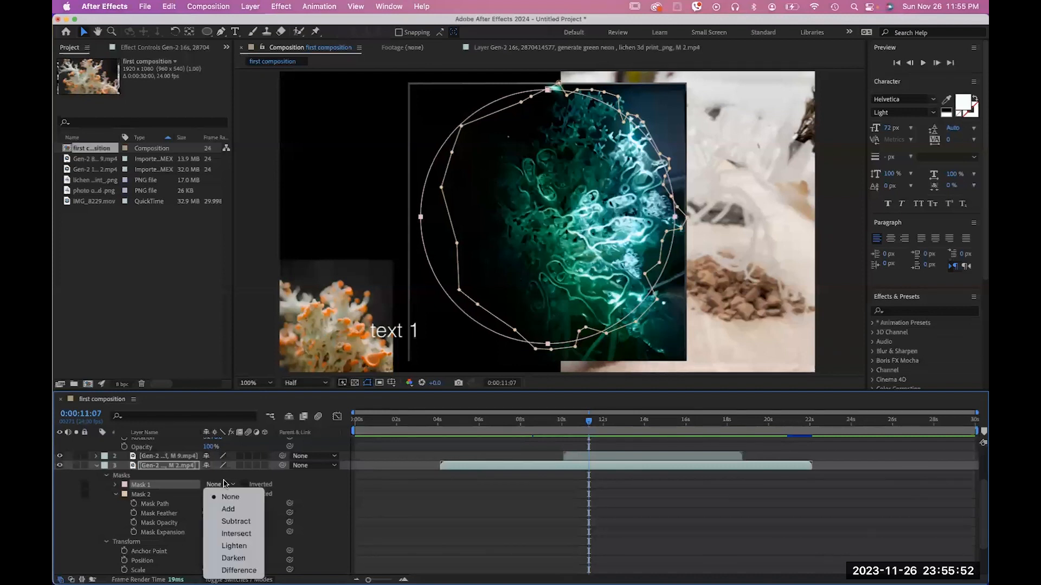
{"action": "left_click", "coordinate": [233, 510]}
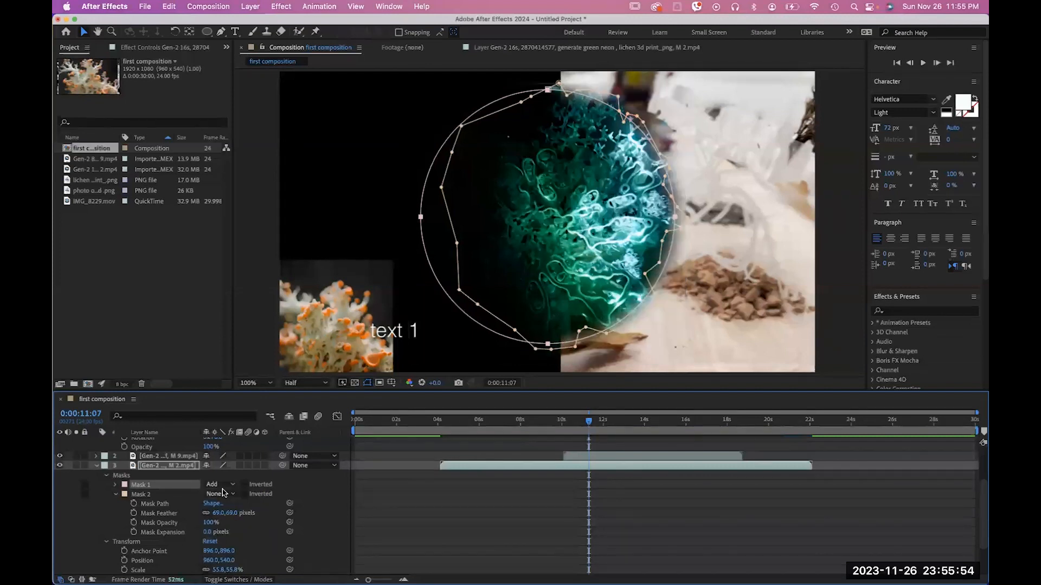
Step: Set Mask 1's mode to None and Mask 2's mode to Add, so only the irregular mask applies
{"action": "left_click", "coordinate": [220, 484]}
{"action": "left_click", "coordinate": [228, 495]}
{"action": "left_click", "coordinate": [219, 485]}
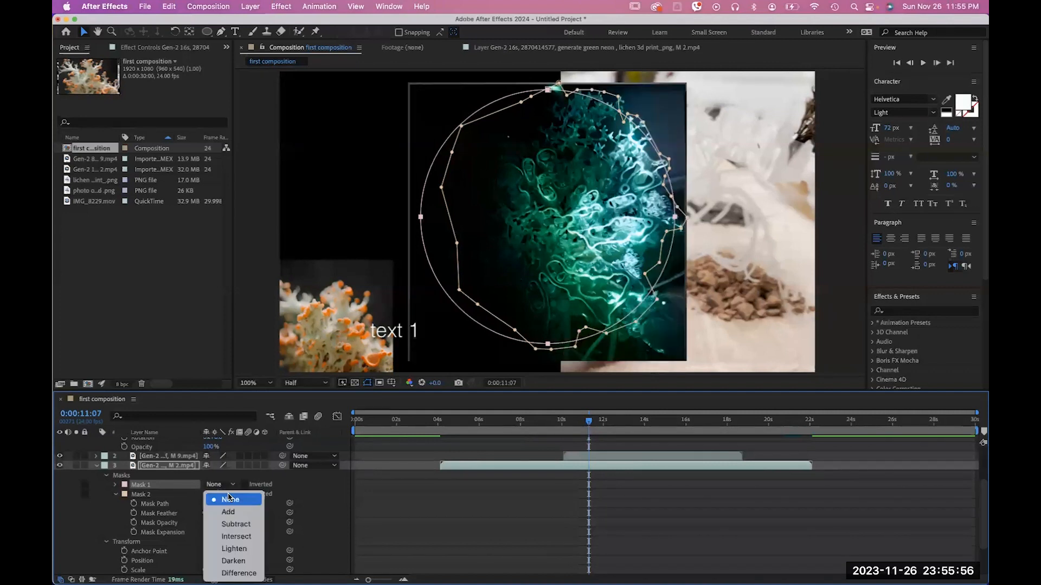
{"action": "left_click", "coordinate": [242, 514]}
{"action": "left_click", "coordinate": [118, 503]}
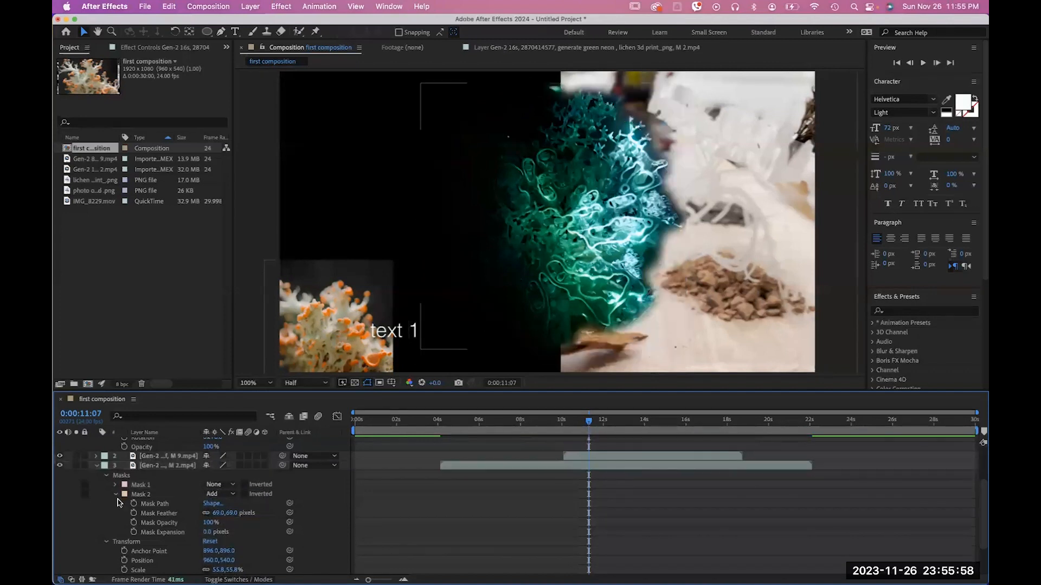
{"action": "left_click", "coordinate": [366, 166]}
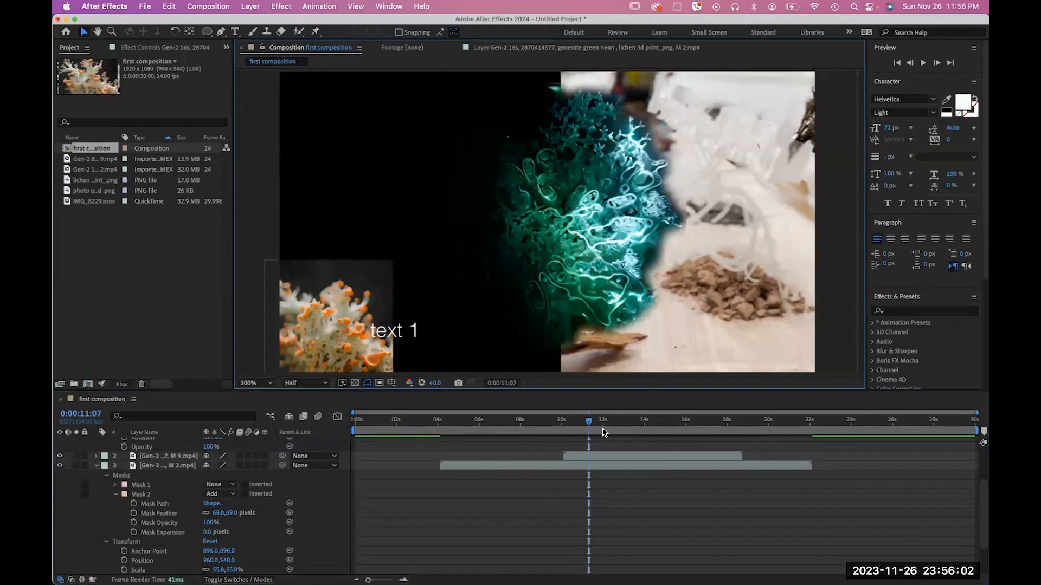
Step: Preview the masked clip from about 7 s and start animating Mask 2's path with a keyframe at 0:00:07:06
{"action": "left_click", "coordinate": [500, 420]}
{"action": "key", "text": "space"}
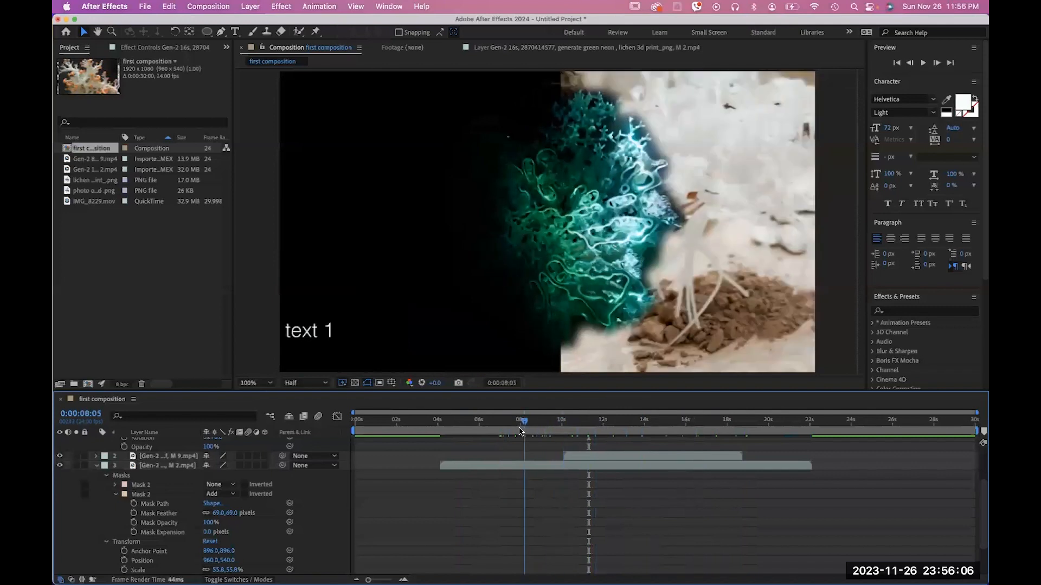
{"action": "left_click", "coordinate": [707, 211]}
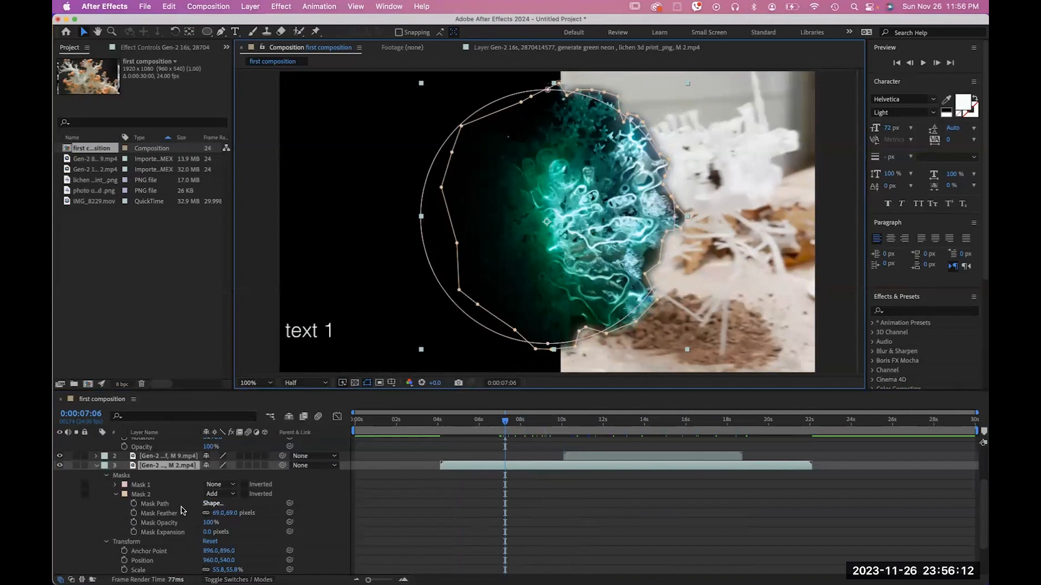
{"action": "left_click", "coordinate": [134, 504]}
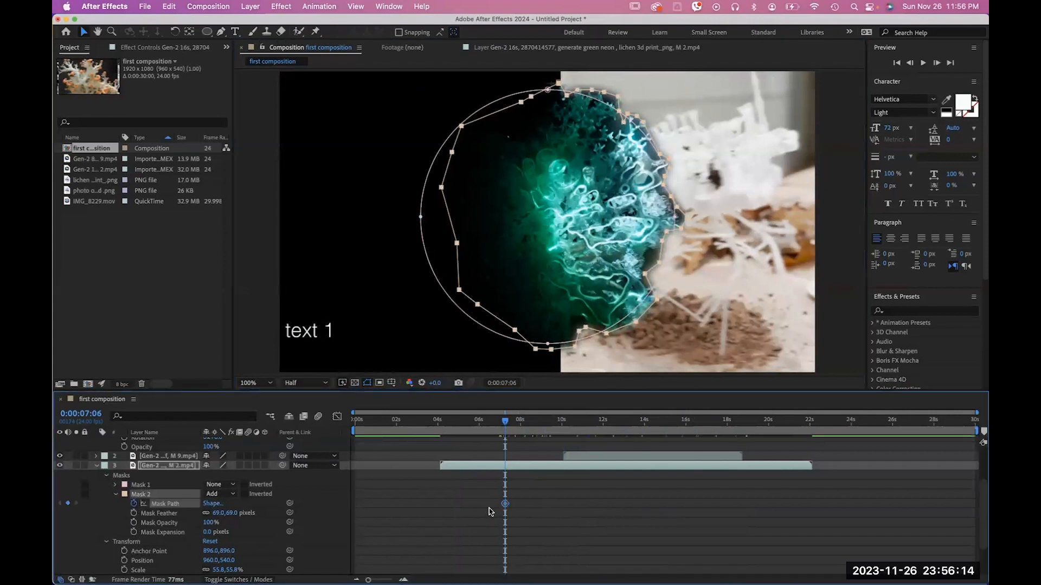
Step: Add a Mask 2 path keyframe at 0:00:11:20 by reshaping points along the mask's left, right and bottom edges
{"action": "left_click_drag", "start_coordinate": [506, 422], "coordinate": [600, 421]}
{"action": "left_click_drag", "start_coordinate": [666, 232], "coordinate": [686, 256]}
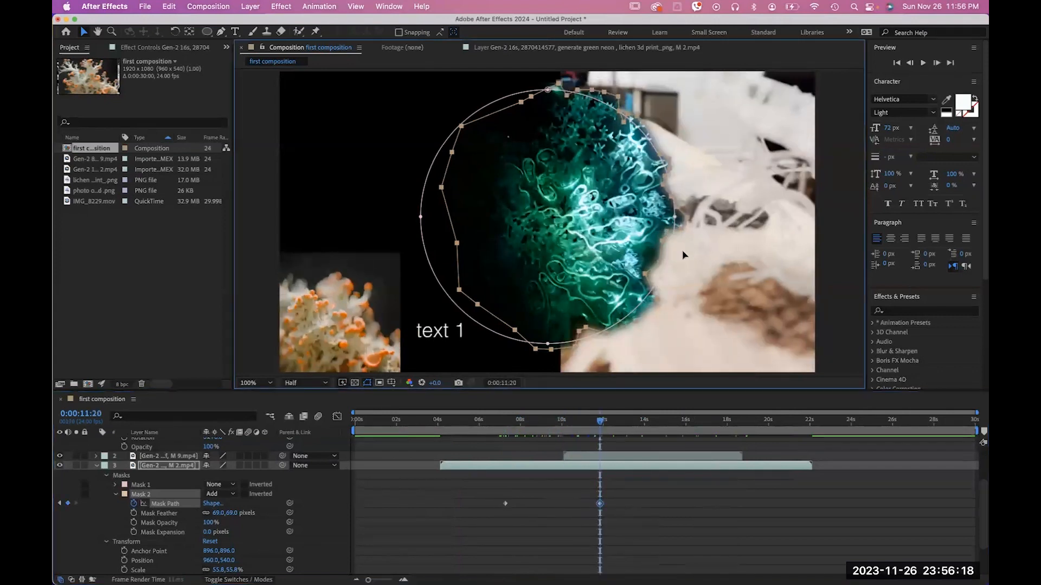
{"action": "key", "text": "super+z"}
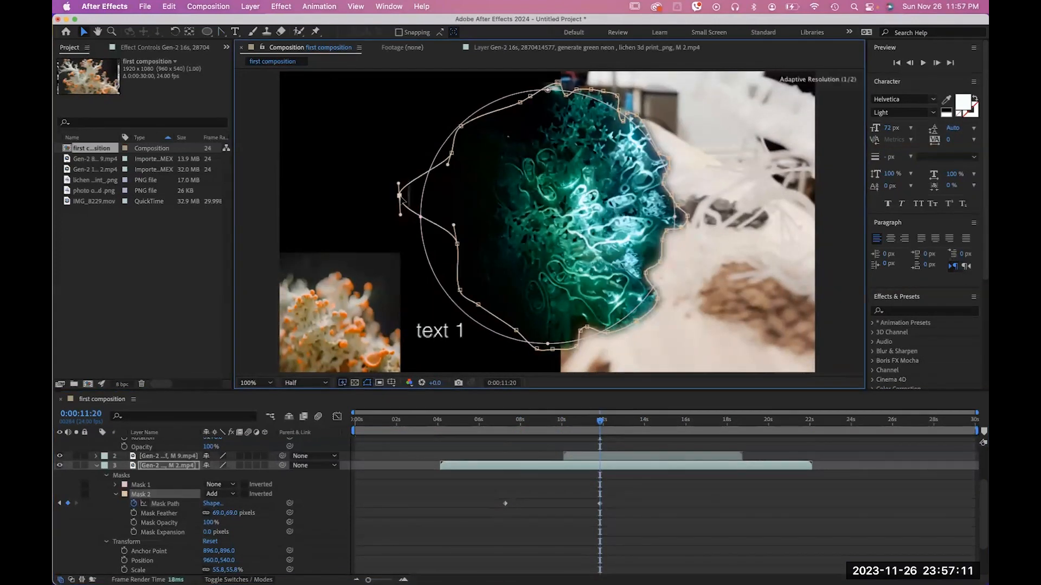
{"action": "left_click", "coordinate": [454, 235]}
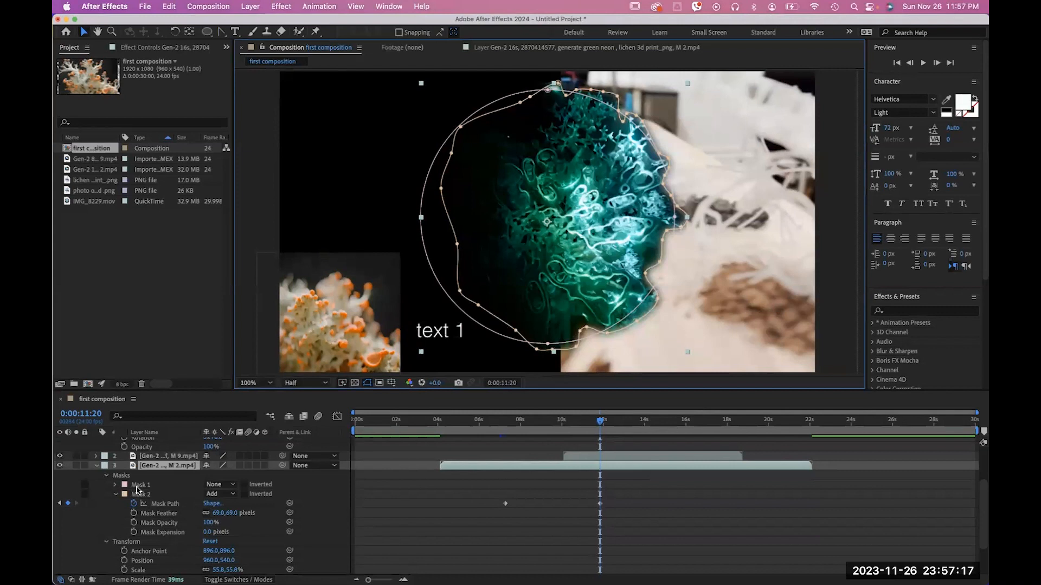
{"action": "left_click_drag", "start_coordinate": [452, 154], "coordinate": [450, 163]}
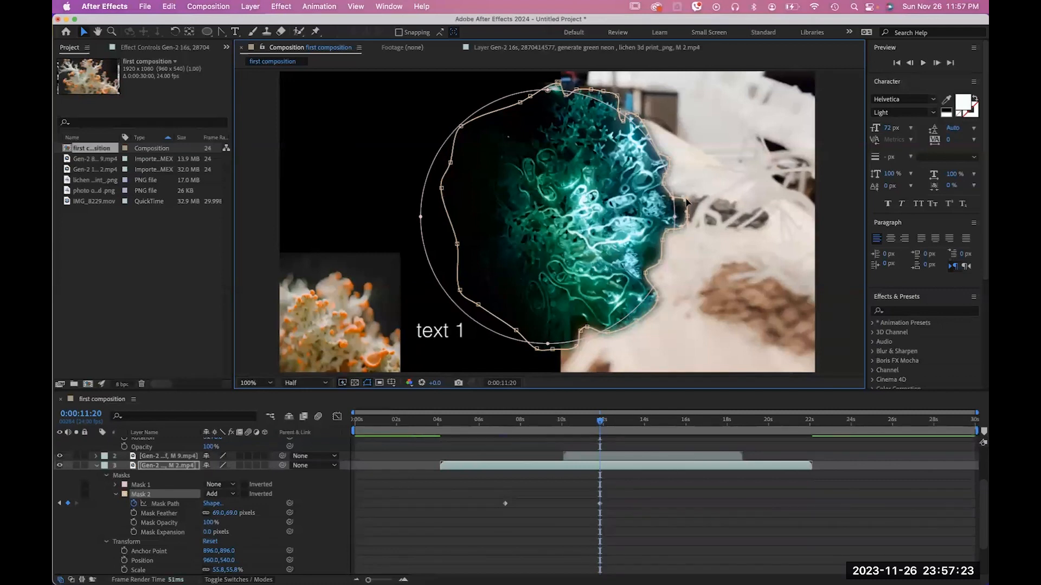
{"action": "left_click_drag", "start_coordinate": [685, 200], "coordinate": [658, 217]}
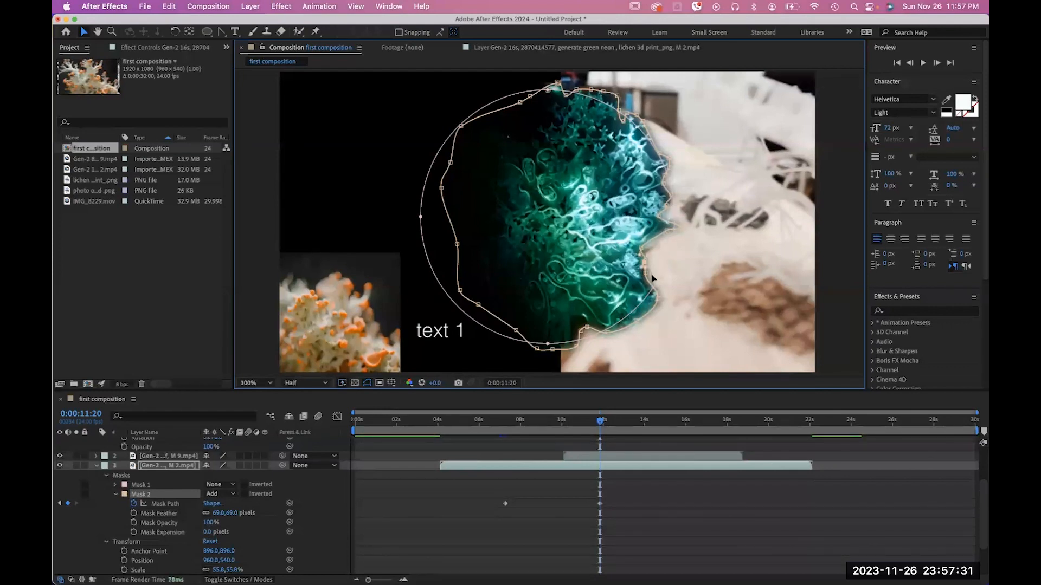
{"action": "left_click_drag", "start_coordinate": [637, 321], "coordinate": [569, 327]}
Step: Add a Mask 2 path keyframe at 0:00:15:02 by pulling the upper-left points deep inward into a jagged outline and reshaping the right edge
{"action": "left_click", "coordinate": [666, 421]}
{"action": "left_click_drag", "start_coordinate": [681, 228], "coordinate": [673, 262]}
{"action": "left_click_drag", "start_coordinate": [520, 102], "coordinate": [561, 156]}
{"action": "left_click_drag", "start_coordinate": [557, 82], "coordinate": [564, 128]}
{"action": "left_click_drag", "start_coordinate": [456, 163], "coordinate": [505, 197]}
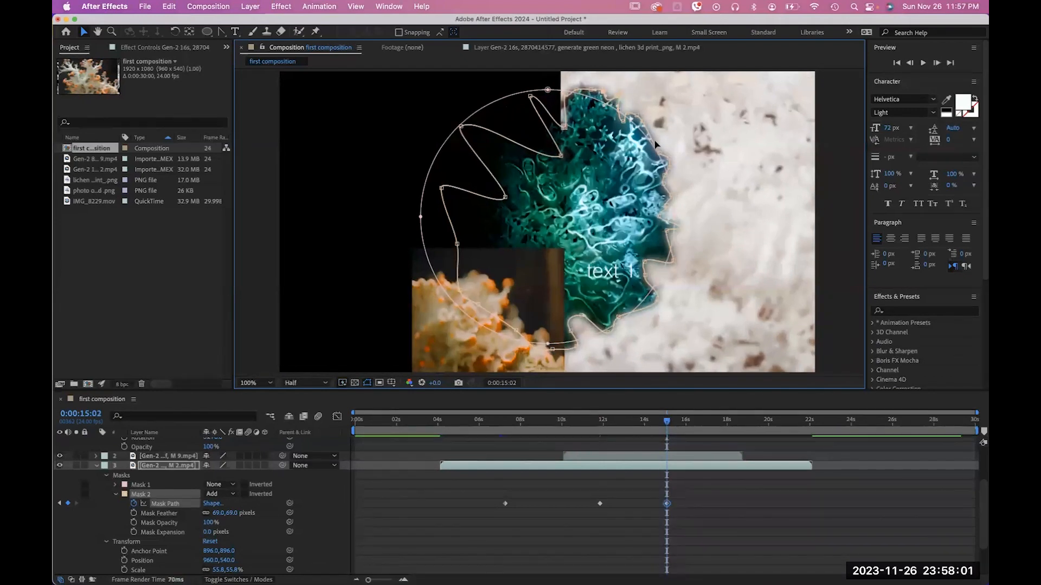
Step: Preview the animated Mask 2 path from about 7 s through its last keyframe
{"action": "left_click", "coordinate": [500, 420]}
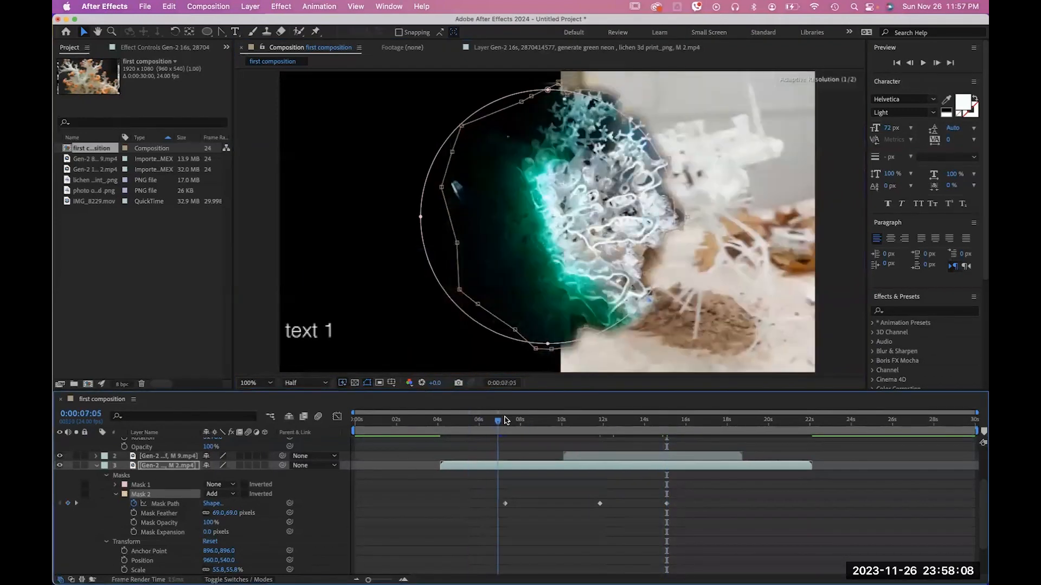
{"action": "key", "text": "space"}
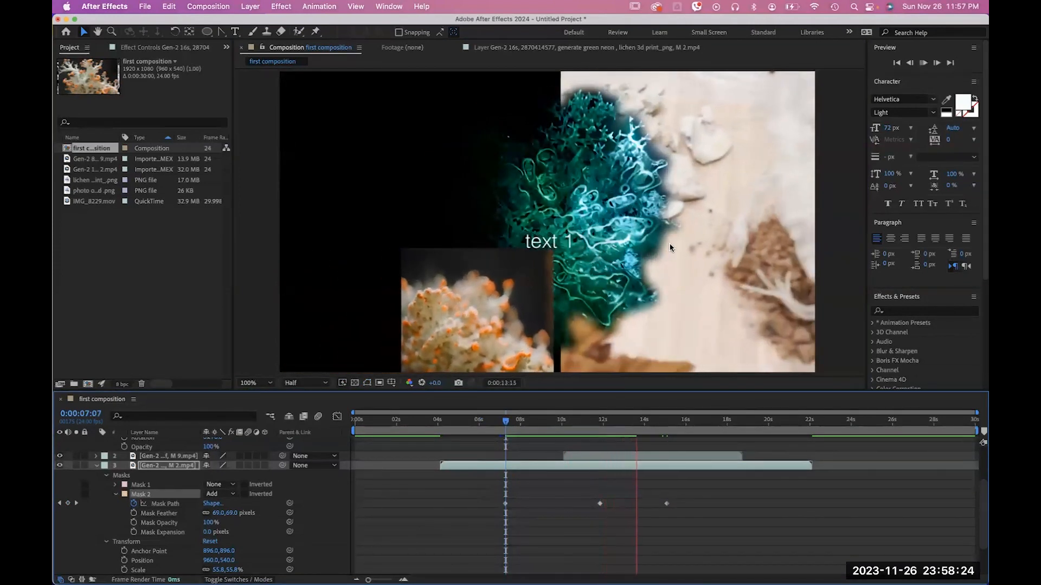
{"action": "key", "text": "space"}
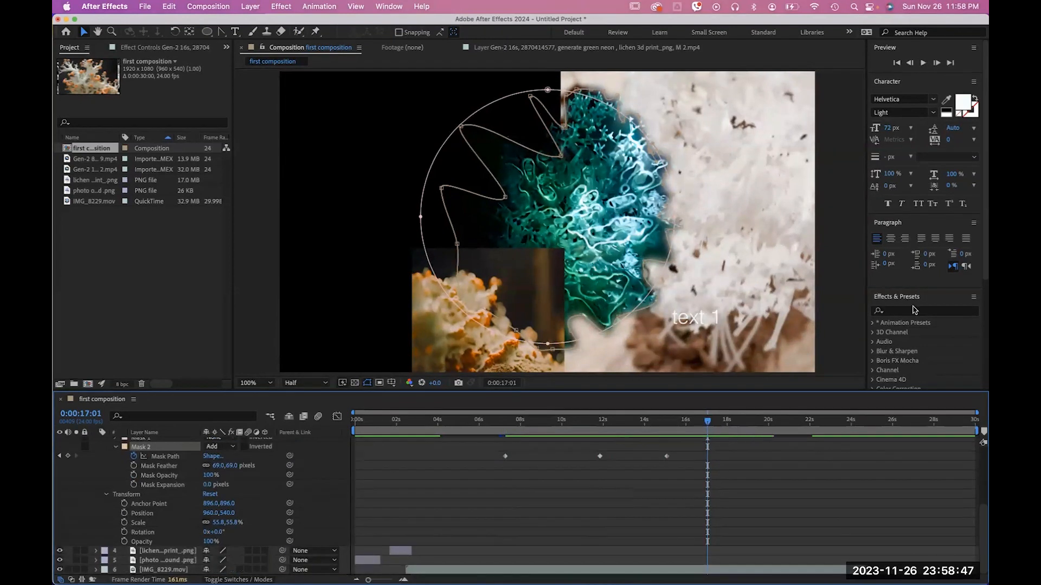
Step: Find the Timewarp effect and apply it to the Gen-2 8s clip
{"action": "left_click", "coordinate": [915, 310]}
{"action": "type", "text": "tim"}
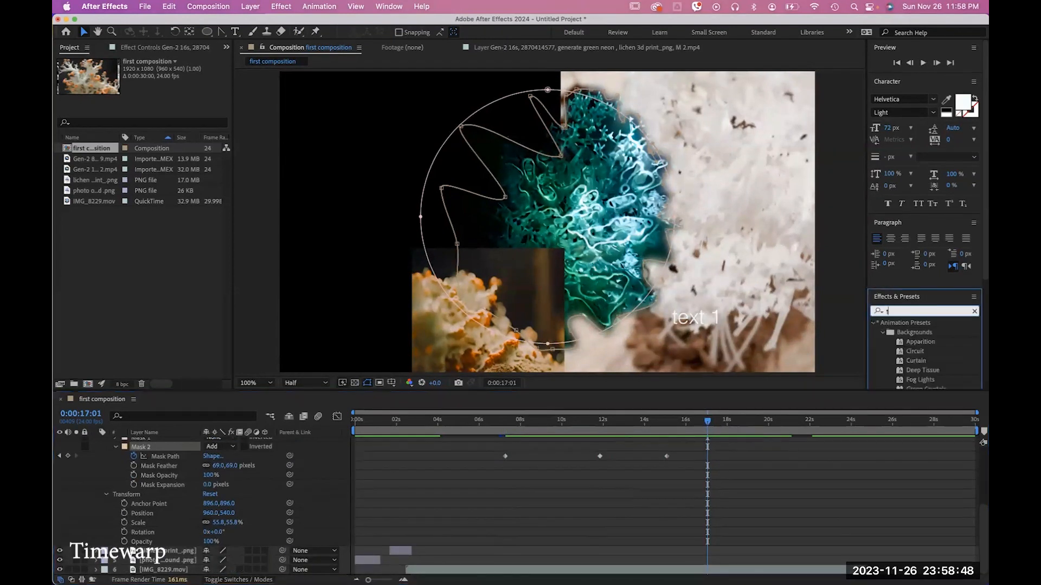
{"action": "type", "text": " e"}
{"action": "key", "text": "BackSpace"}
{"action": "key", "text": "BackSpace"}
{"action": "key", "text": "BackSpace"}
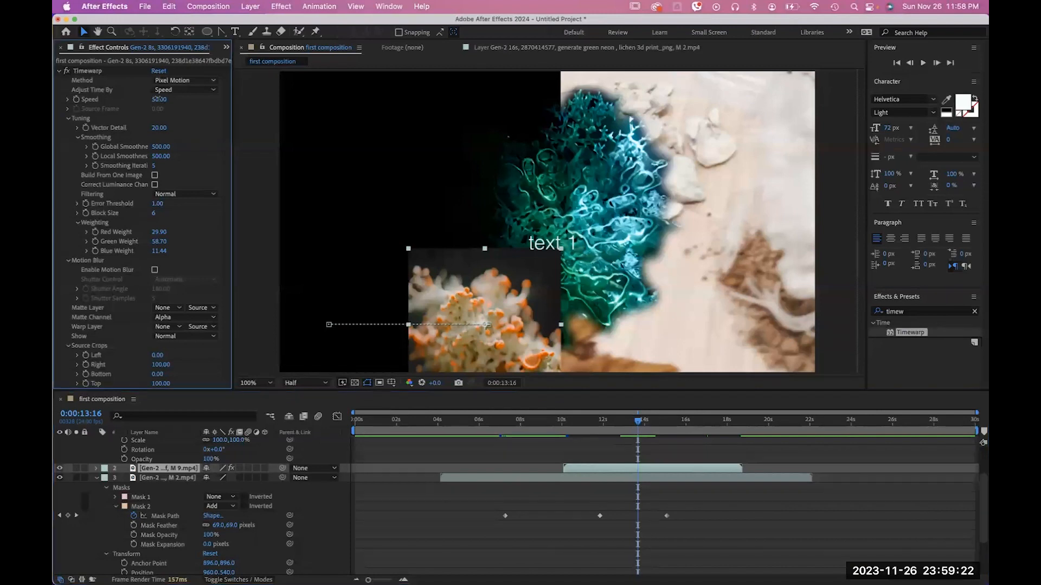
Step: Set Timewarp's Speed to 132 on the Gen-2 8s clip and preview it from 0:00:09:15
{"action": "left_click_drag", "start_coordinate": [157, 101], "coordinate": [205, 102]}
{"action": "left_click_drag", "start_coordinate": [286, 119], "coordinate": [324, 120]}
{"action": "left_click_drag", "start_coordinate": [181, 108], "coordinate": [212, 110]}
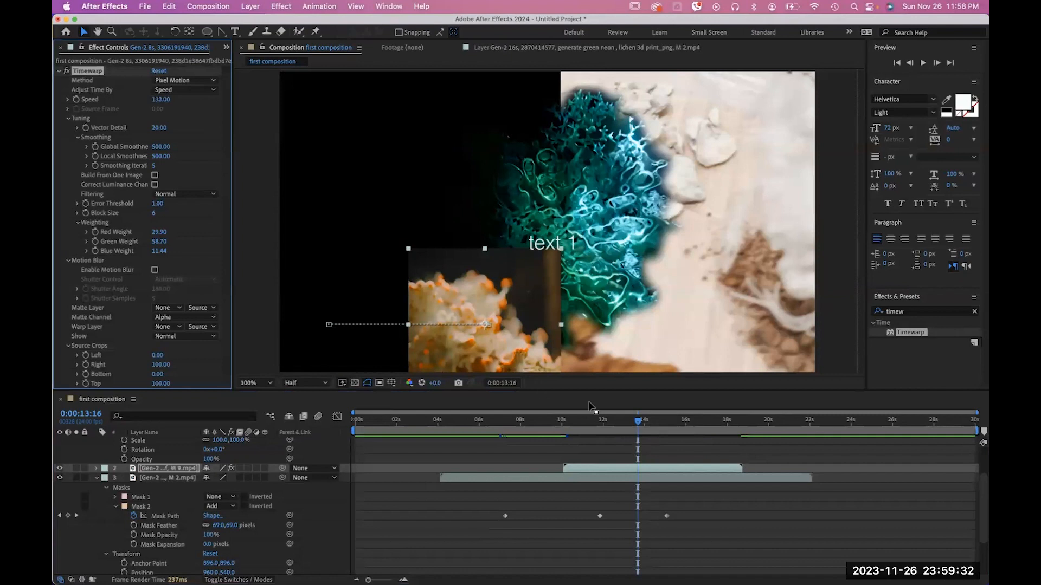
{"action": "left_click_drag", "start_coordinate": [592, 425], "coordinate": [554, 425]}
{"action": "key", "text": "space"}
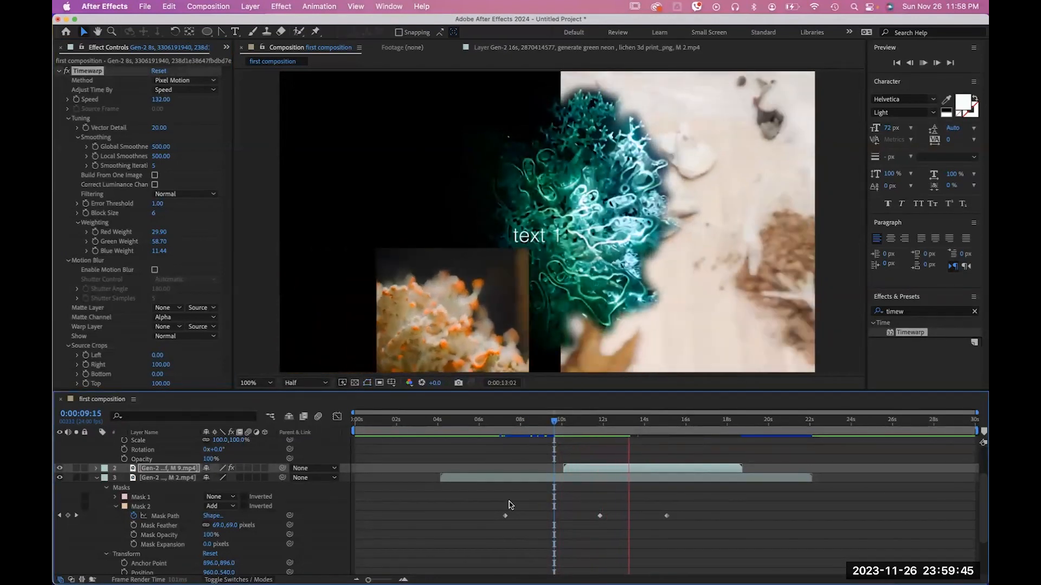
{"action": "key", "text": "space"}
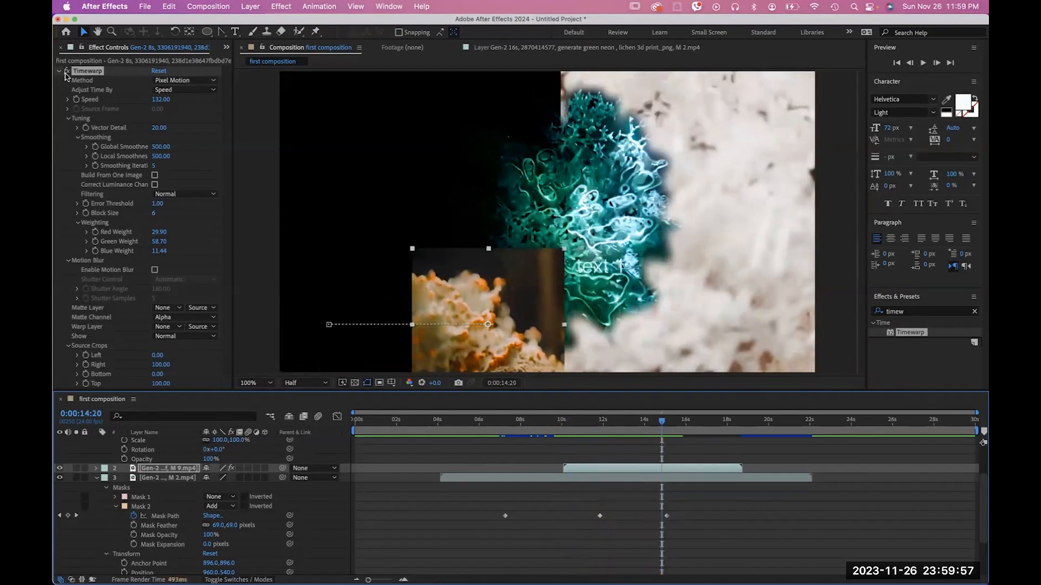
Step: Compare the Gen-2 8s clip's playback with Timewarp off and on, starting from about 10 s
{"action": "left_click", "coordinate": [66, 74]}
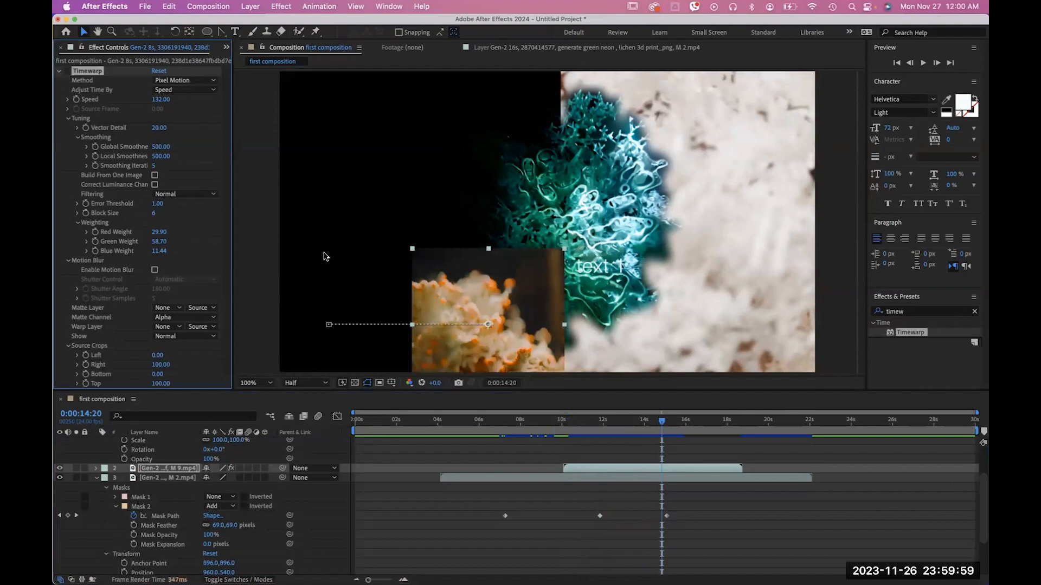
{"action": "left_click_drag", "start_coordinate": [579, 426], "coordinate": [570, 424]}
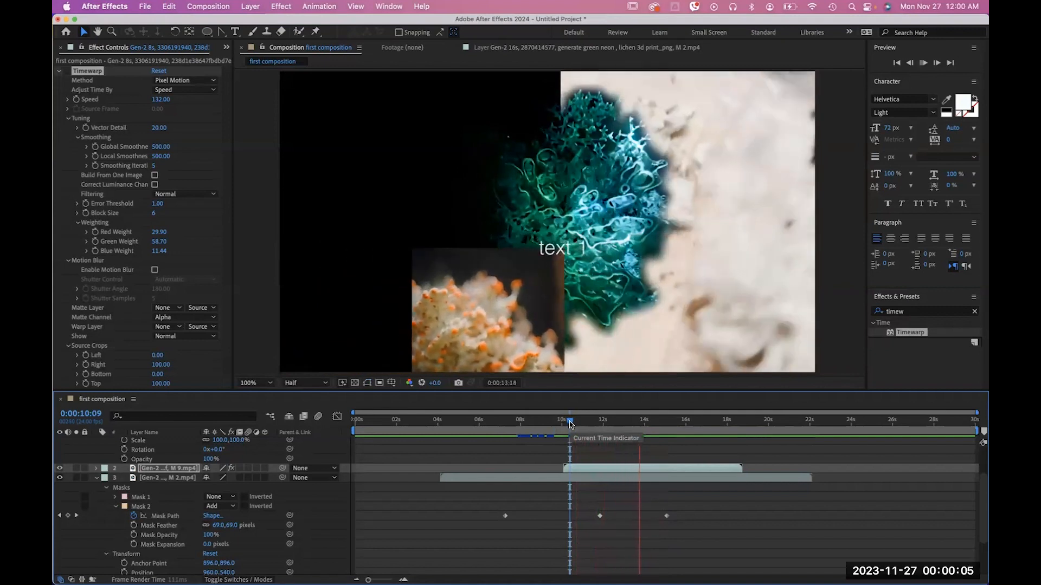
{"action": "key", "text": "space"}
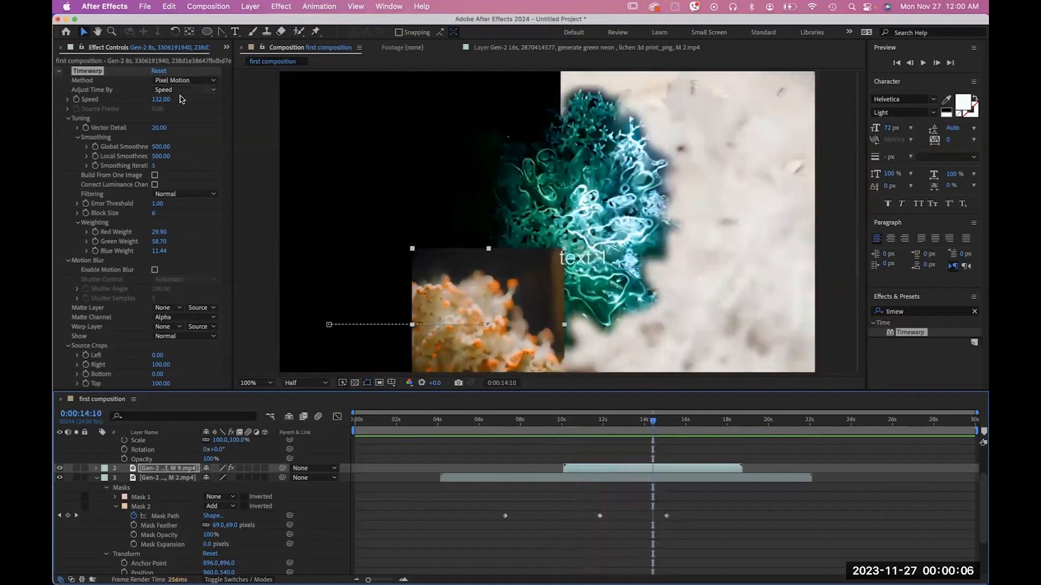
{"action": "left_click", "coordinate": [68, 72]}
{"action": "left_click", "coordinate": [629, 420]}
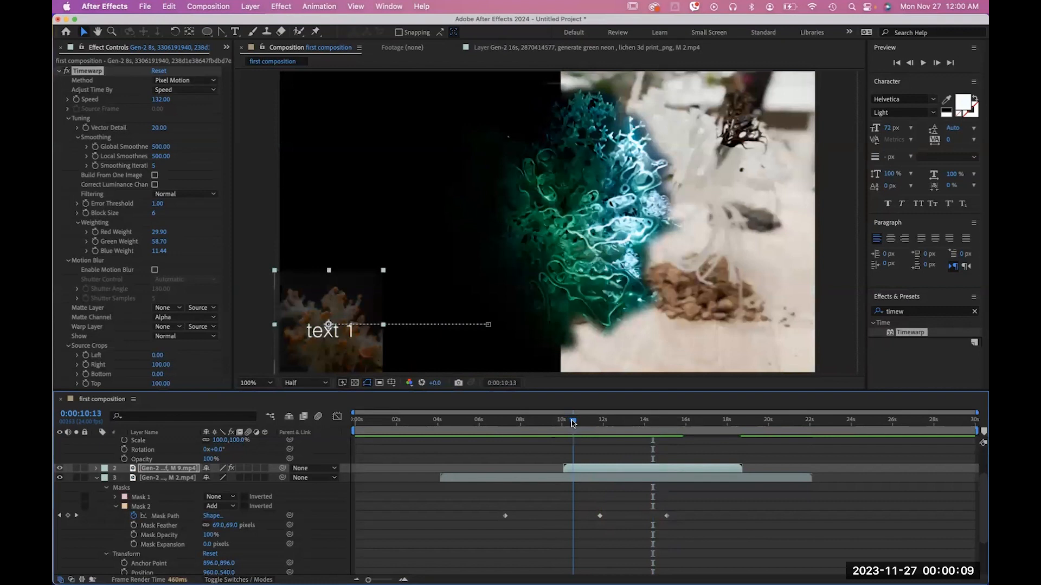
{"action": "left_click", "coordinate": [66, 74]}
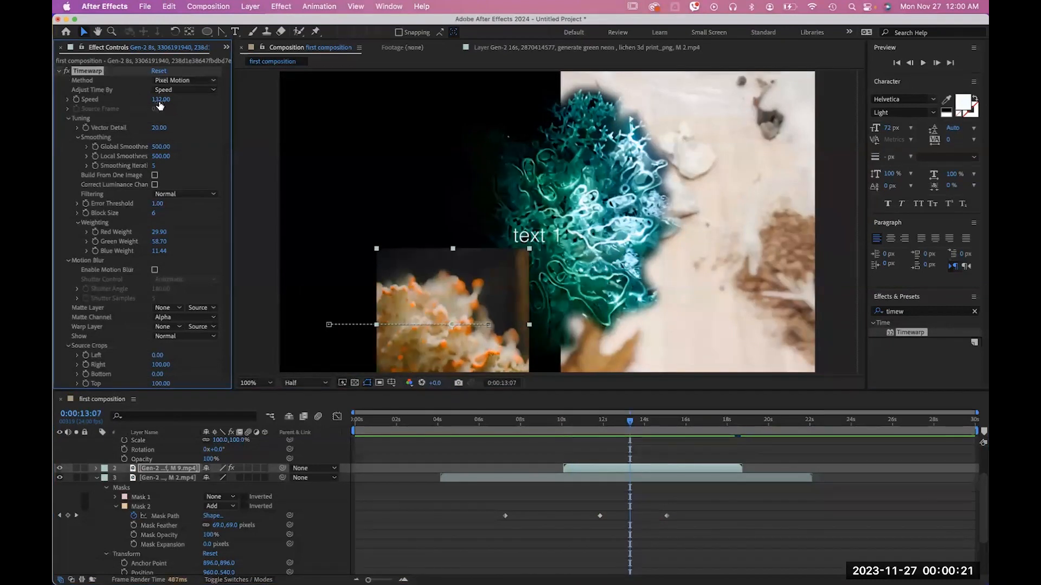
Step: Set Timewarp's Speed to 377 on the Gen-2 8s clip and preview it from about 10 s
{"action": "left_click_drag", "start_coordinate": [302, 103], "coordinate": [414, 202]}
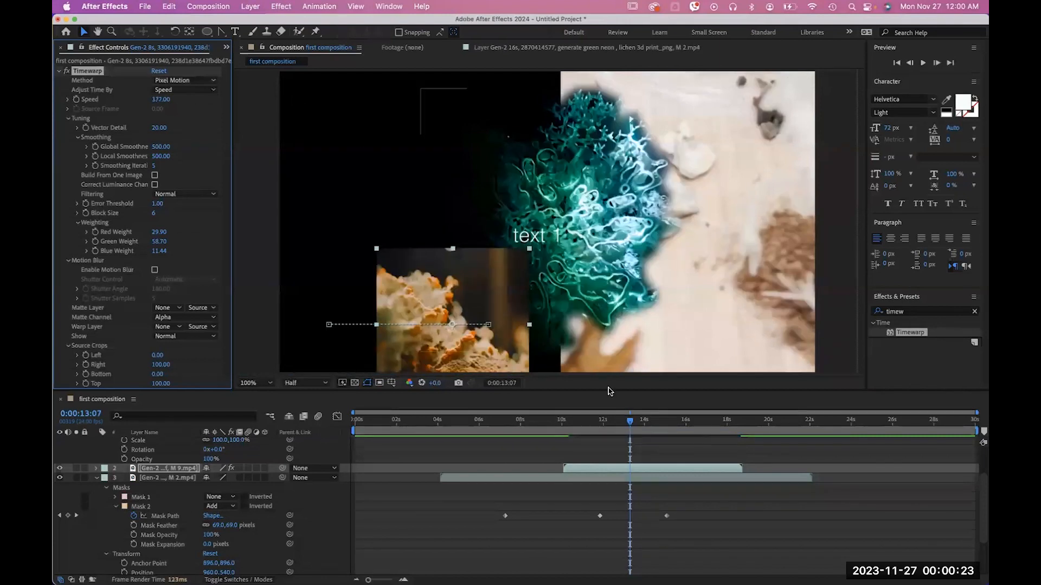
{"action": "left_click", "coordinate": [574, 424]}
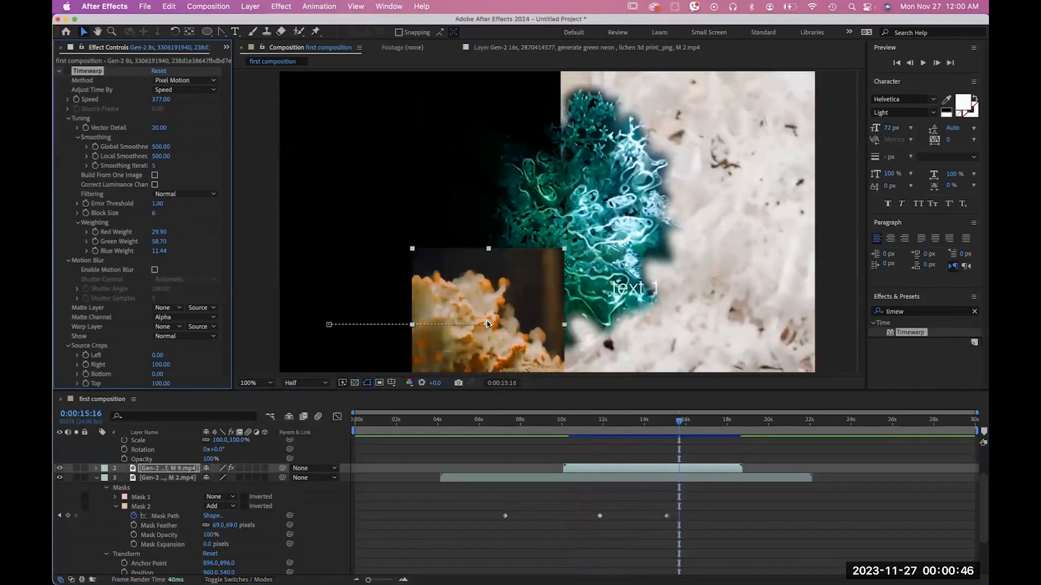
{"action": "left_click", "coordinate": [572, 423]}
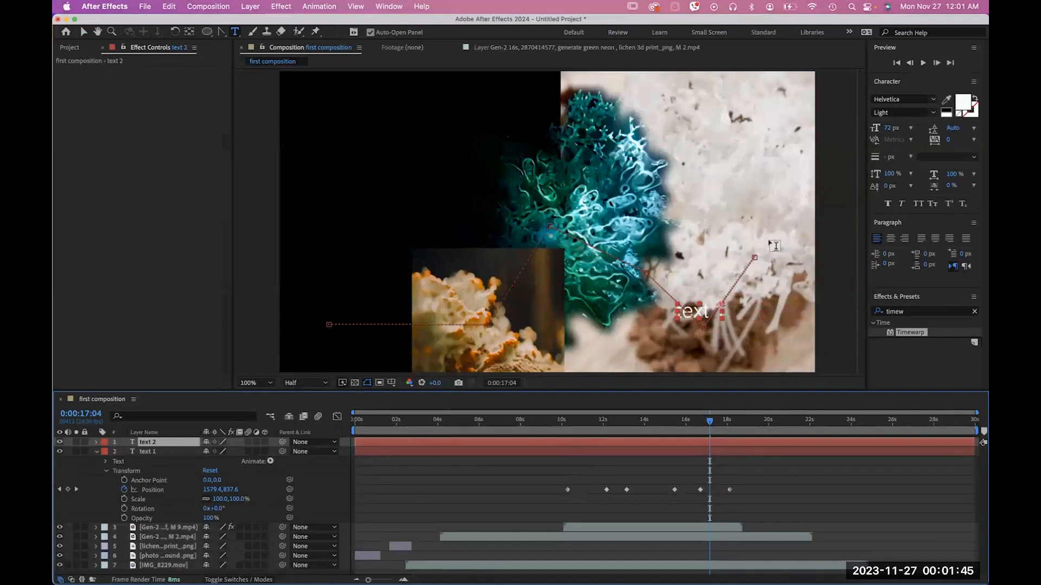
Step: Expand the transform properties of the text 2 layer and select all Position keyframes of text 1
{"action": "left_click", "coordinate": [98, 443]}
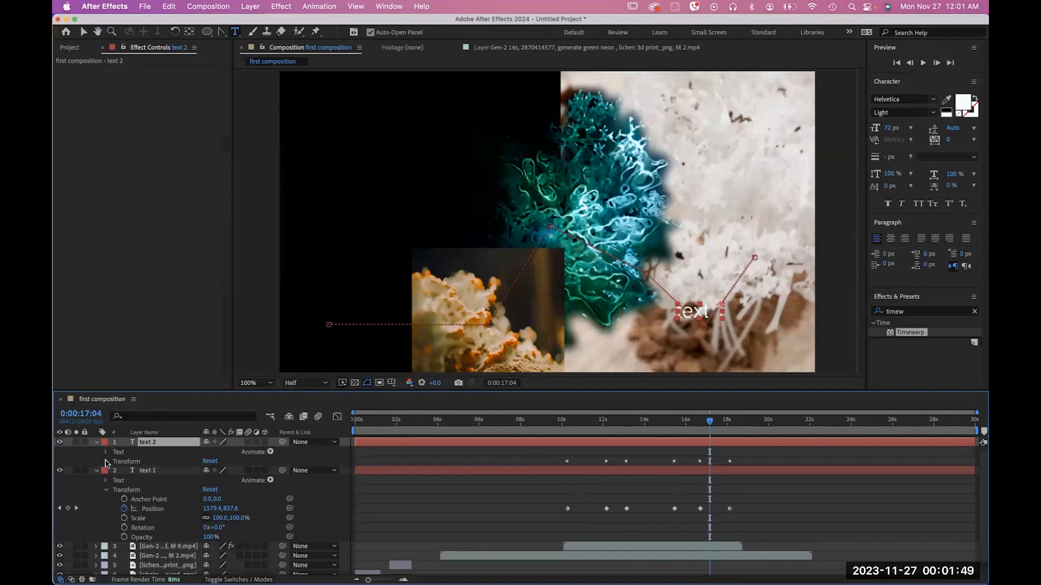
{"action": "left_click", "coordinate": [107, 462]}
{"action": "scroll", "coordinate": [106, 464], "scroll_direction": "down", "scroll_amount": 3}
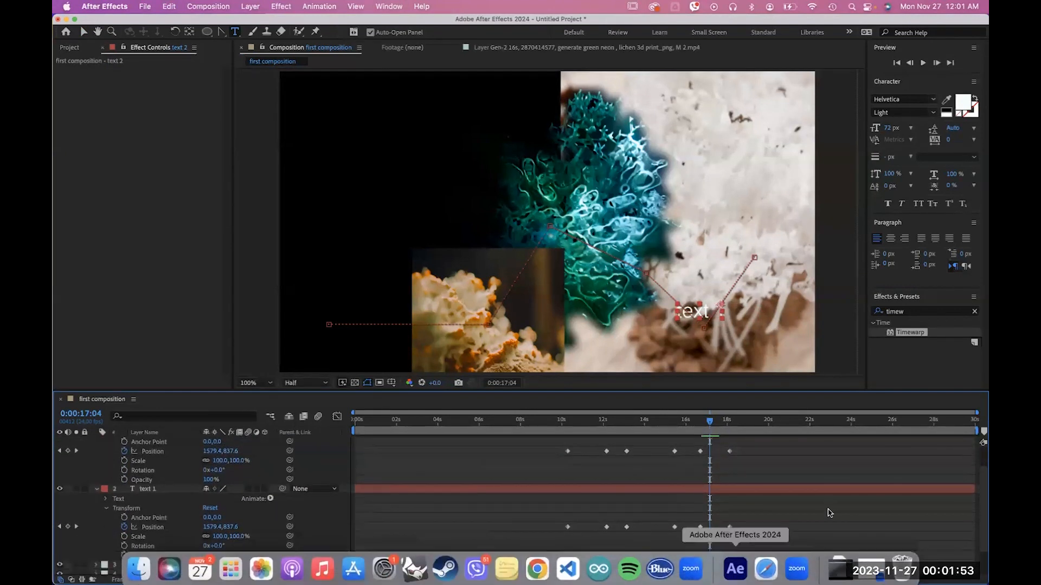
{"action": "left_click_drag", "start_coordinate": [764, 512], "coordinate": [531, 529]}
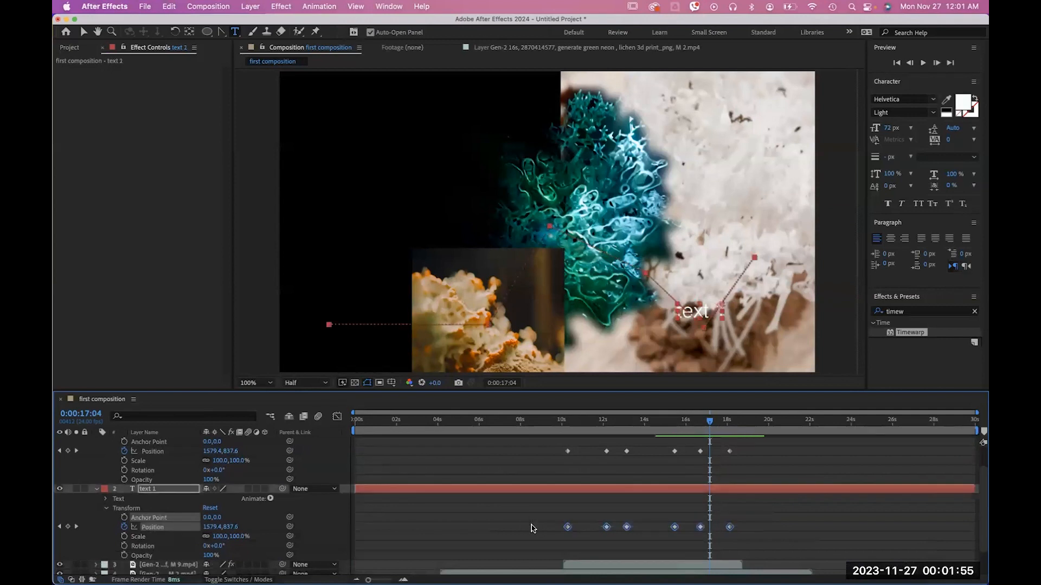
{"action": "scroll", "coordinate": [570, 538], "scroll_direction": "down", "scroll_amount": 3}
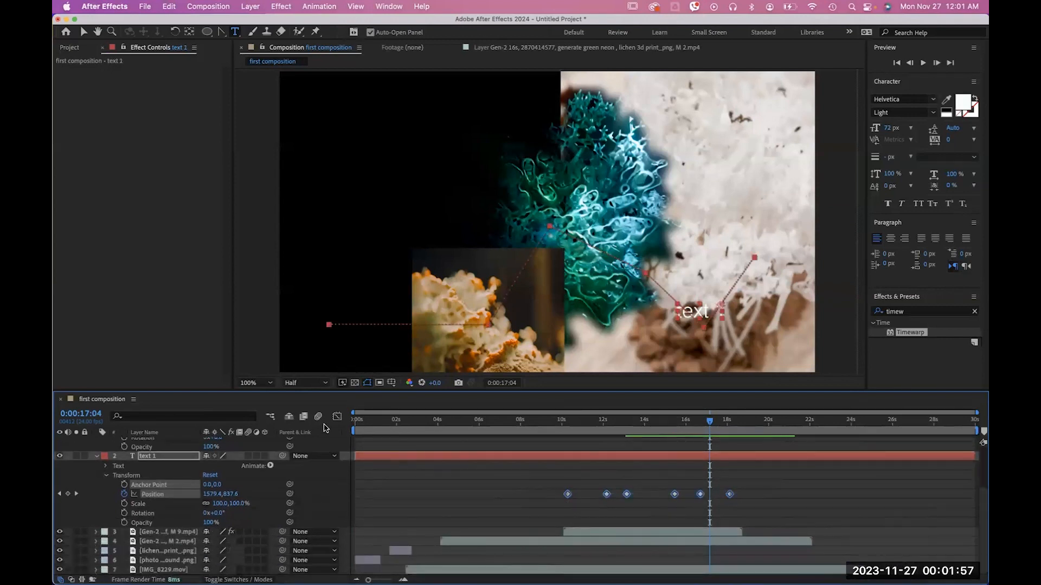
{"action": "key", "text": "super+d"}
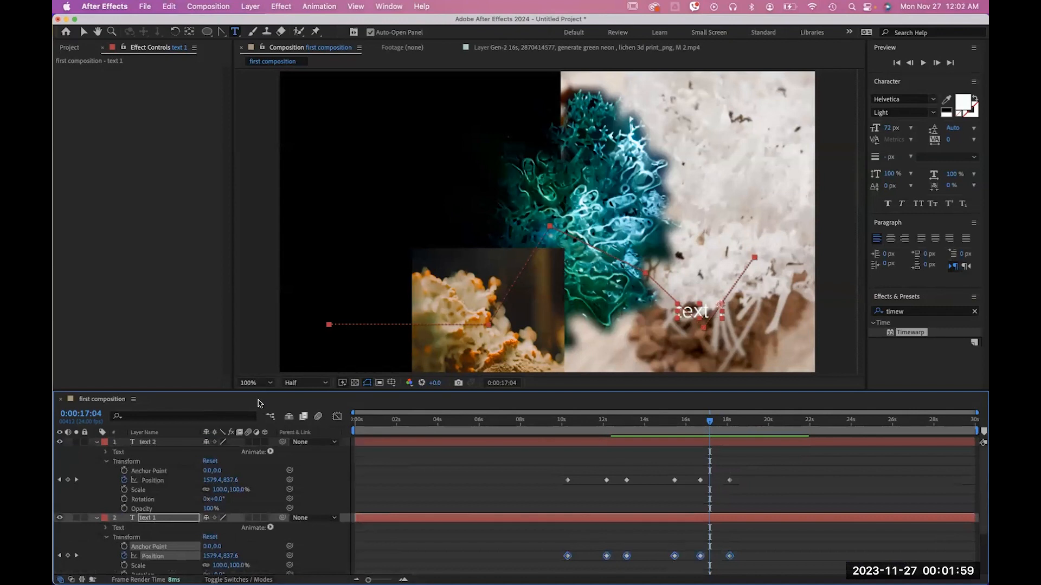
Step: Examine which layers can serve as parent for the text 2 layer, leaving the parent at None
{"action": "left_click", "coordinate": [334, 444]}
{"action": "left_click", "coordinate": [324, 569]}
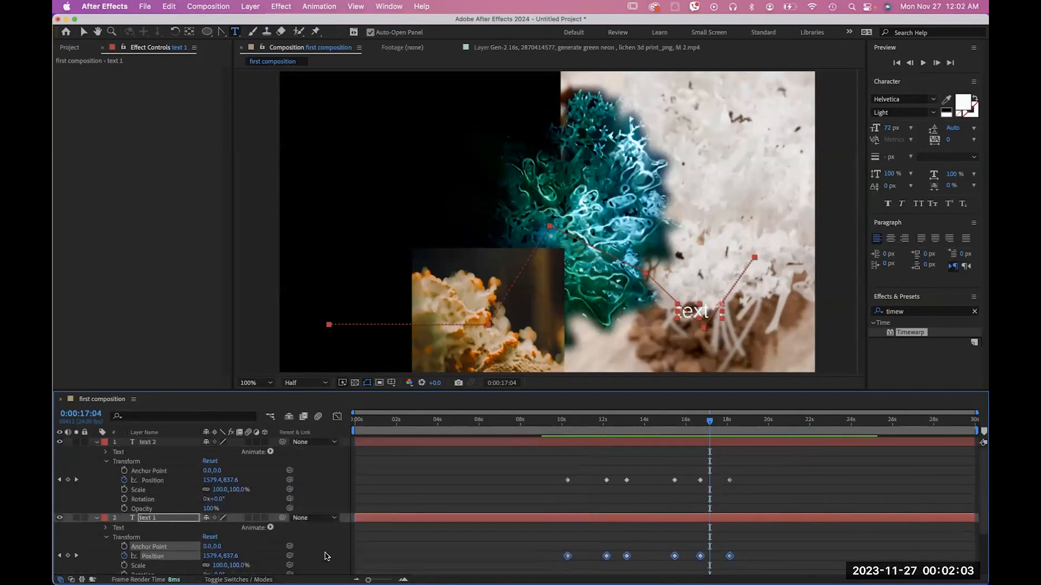
{"action": "left_click", "coordinate": [317, 443]}
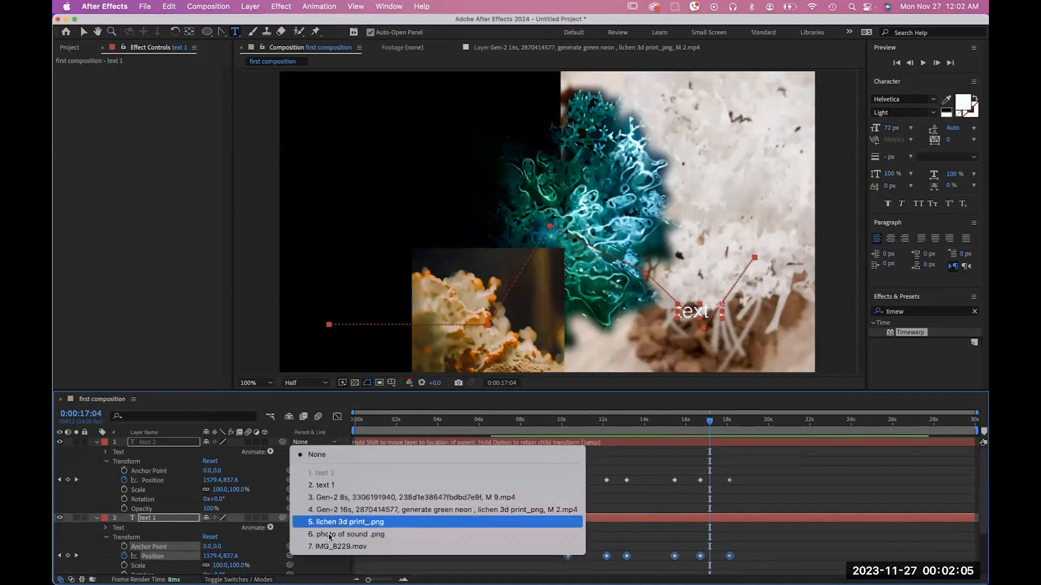
{"action": "left_click", "coordinate": [330, 565]}
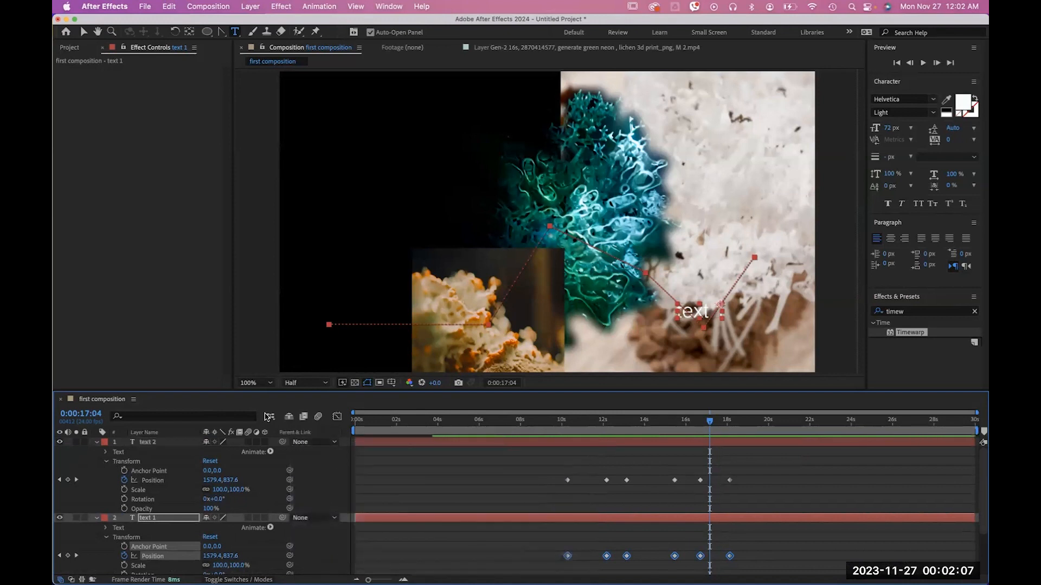
Step: Add a text animator with a range selector to the text 2 layer
{"action": "left_click", "coordinate": [270, 451]}
{"action": "left_click", "coordinate": [265, 456]}
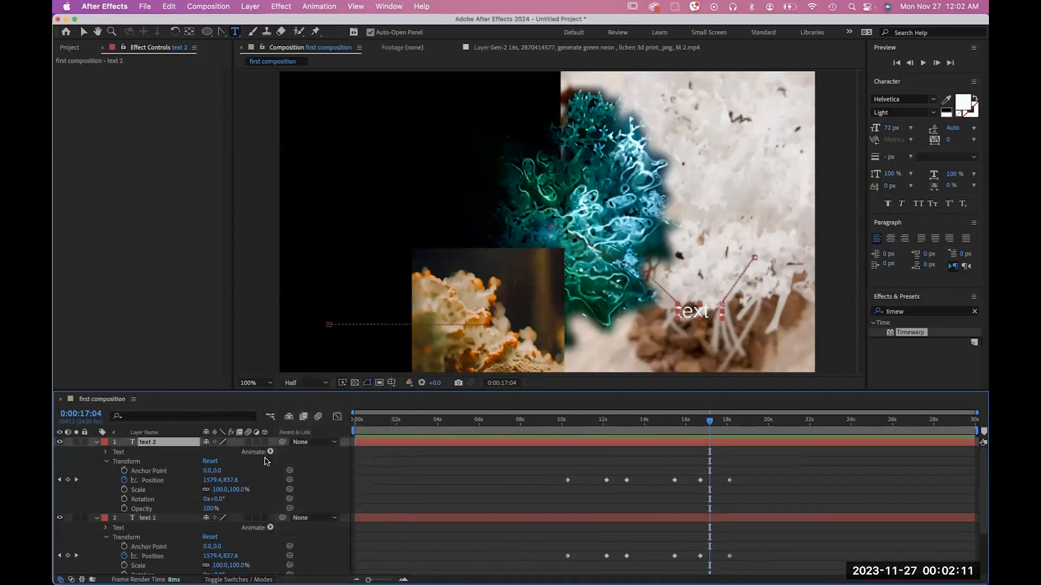
{"action": "left_click", "coordinate": [271, 452]}
{"action": "left_click", "coordinate": [271, 452]}
{"action": "left_click", "coordinate": [262, 453]}
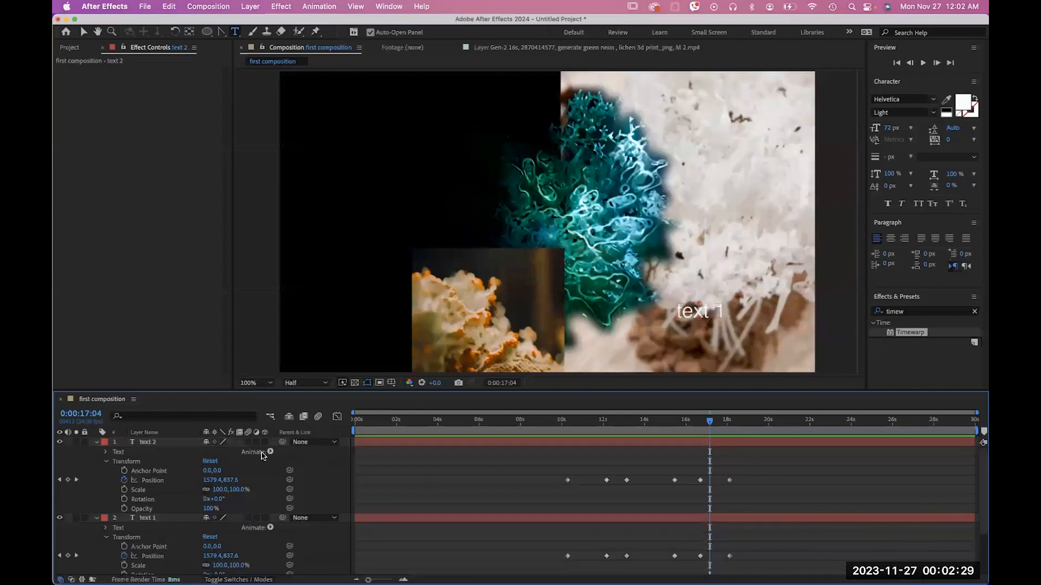
{"action": "left_click", "coordinate": [270, 453]}
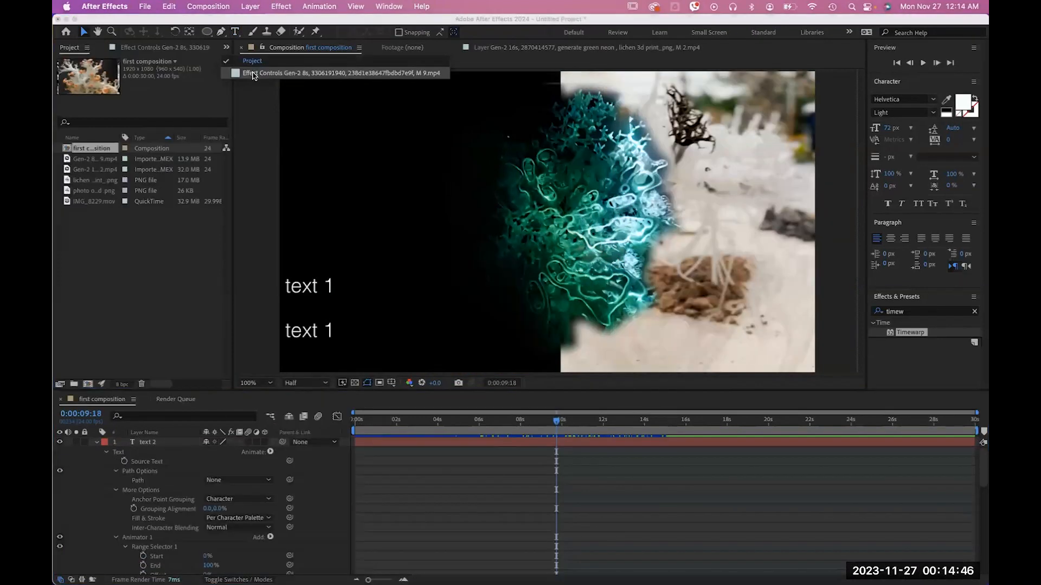
Step: Switch from the effect settings back to the project items and check the options for first composition
{"action": "left_click", "coordinate": [228, 48]}
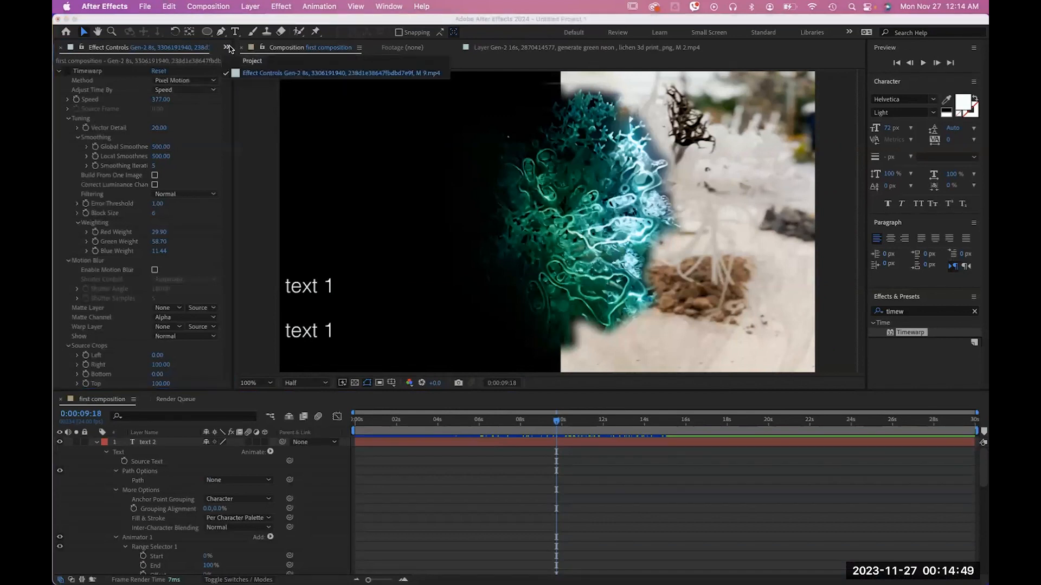
{"action": "left_click", "coordinate": [252, 61]}
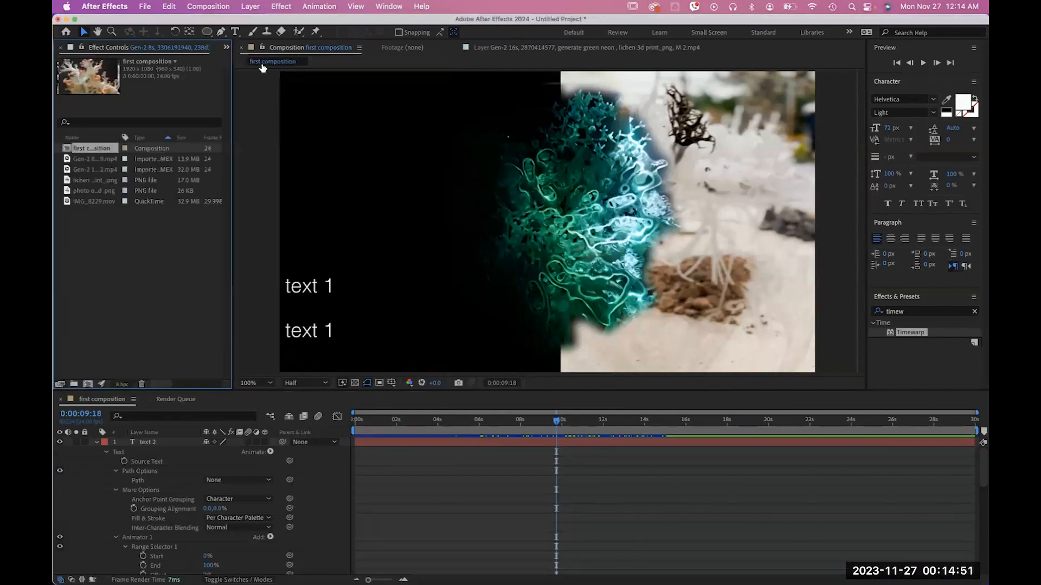
{"action": "left_click", "coordinate": [149, 151]}
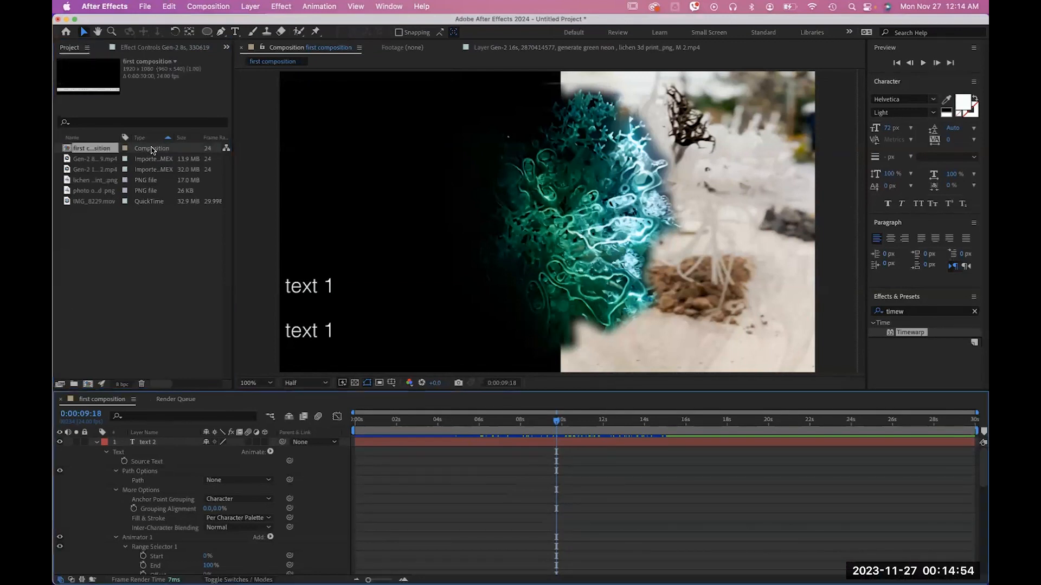
{"action": "right_click", "coordinate": [153, 151]}
{"action": "left_click", "coordinate": [102, 226]}
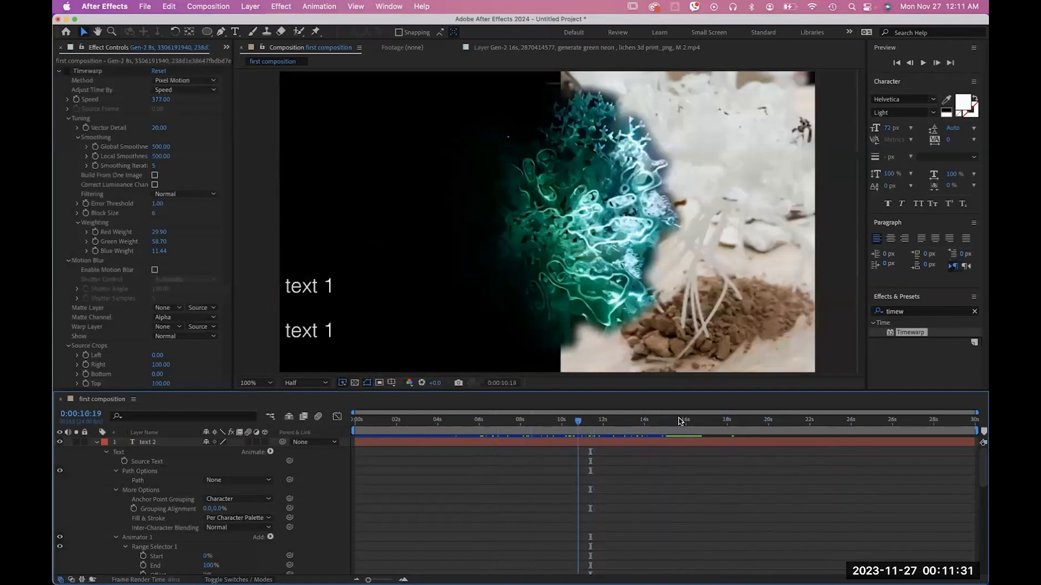
Step: Stop the preview and add first composition to the render queue for export
{"action": "key", "text": "space"}
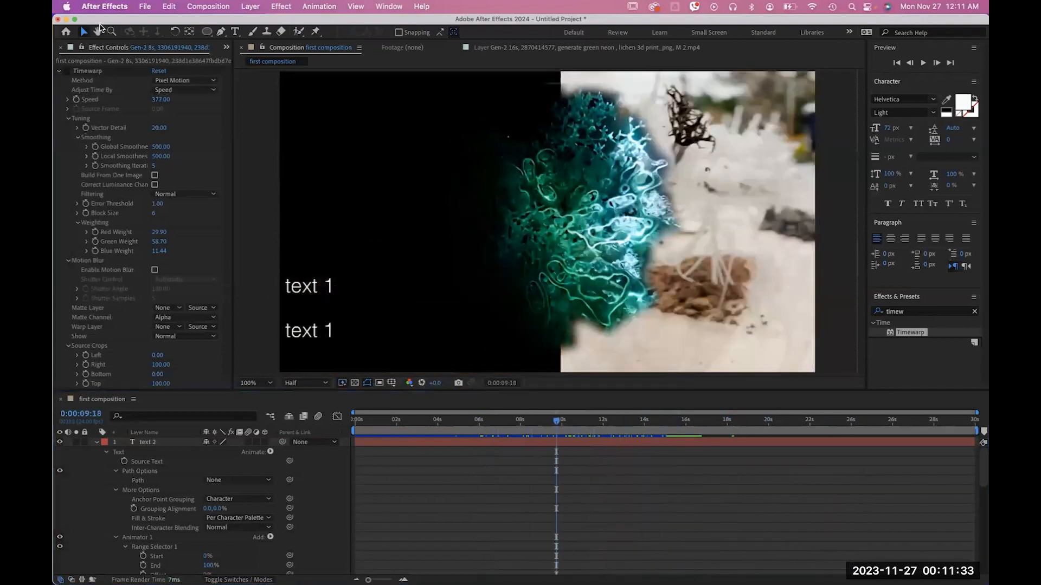
{"action": "left_click", "coordinate": [144, 6]}
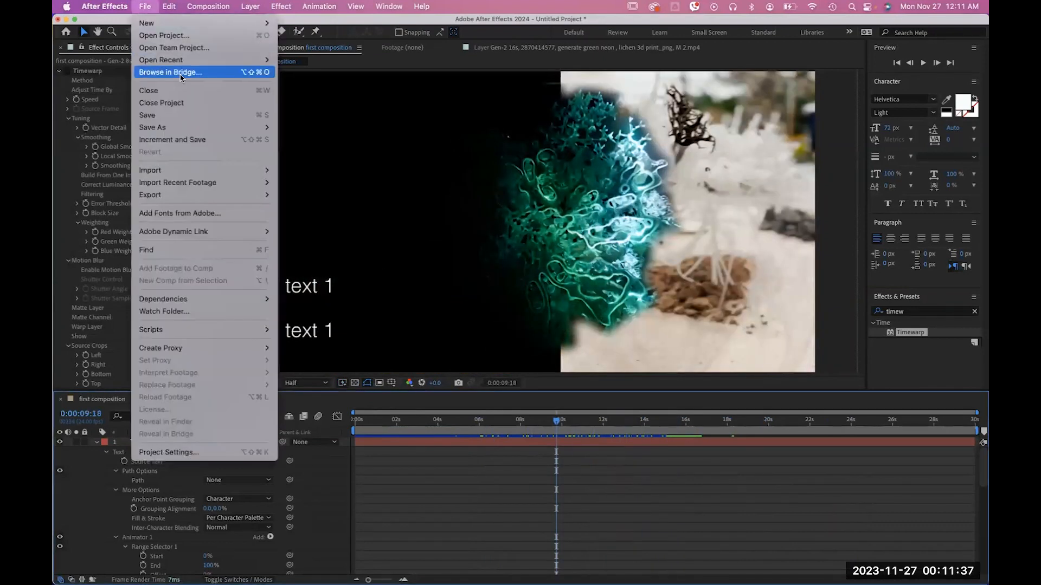
{"action": "mouse_move", "coordinate": [200, 198]}
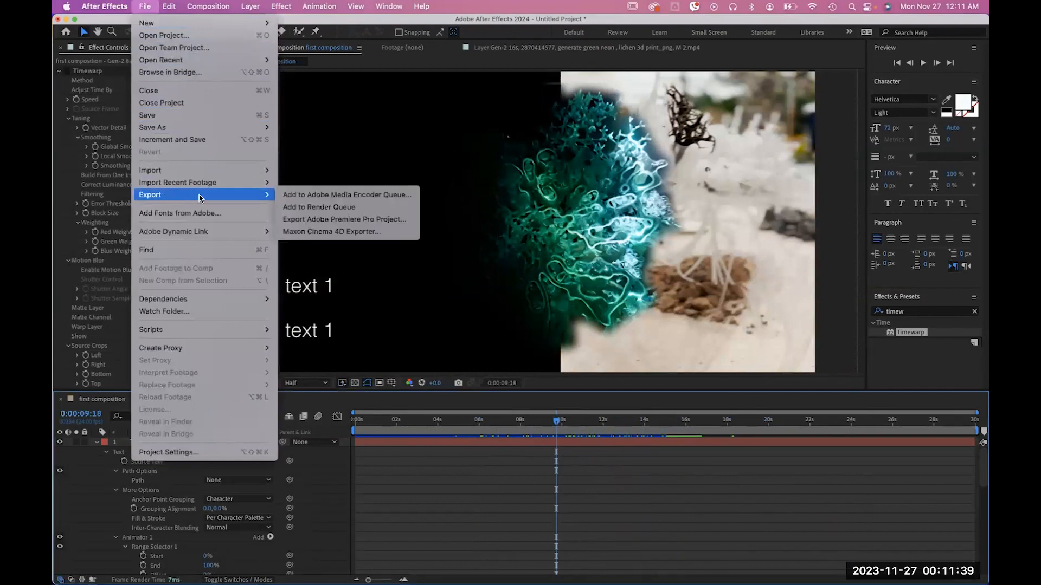
{"action": "left_click", "coordinate": [322, 207]}
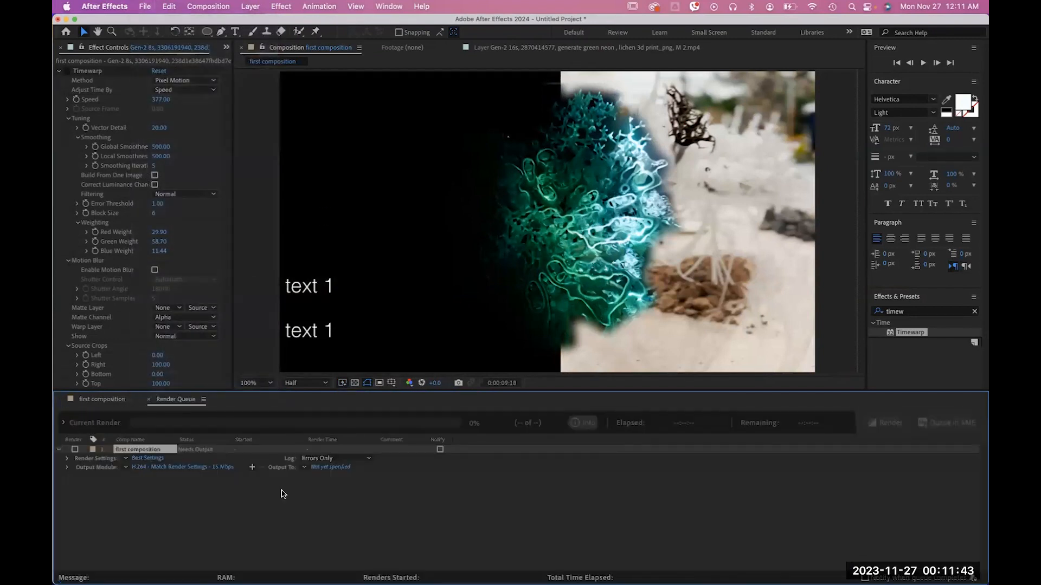
Step: Examine the output naming presets and the save location choices for the queued first composition, leaving the output file unset
{"action": "left_click", "coordinate": [304, 467]}
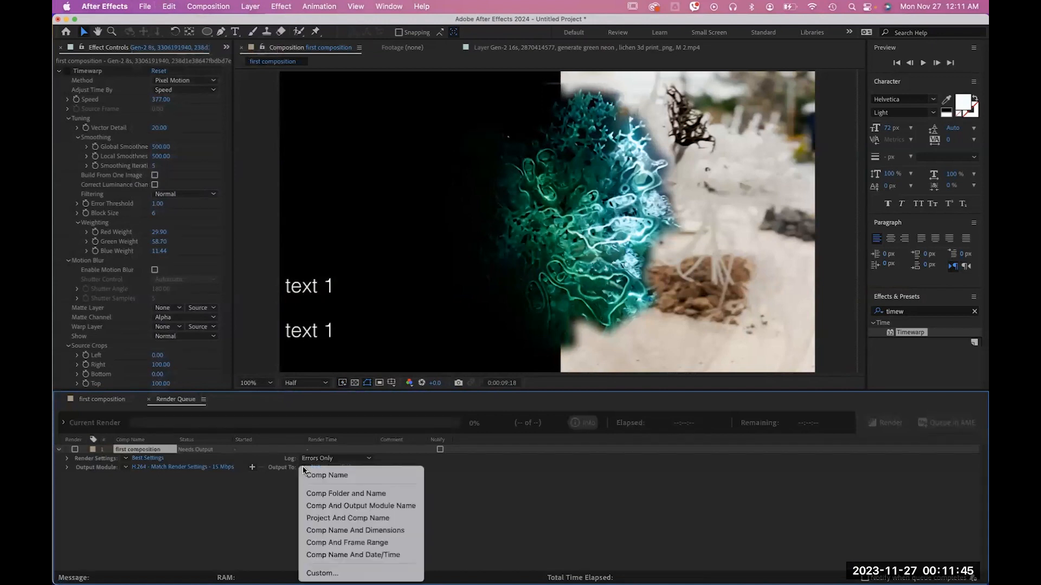
{"action": "left_click", "coordinate": [252, 535]}
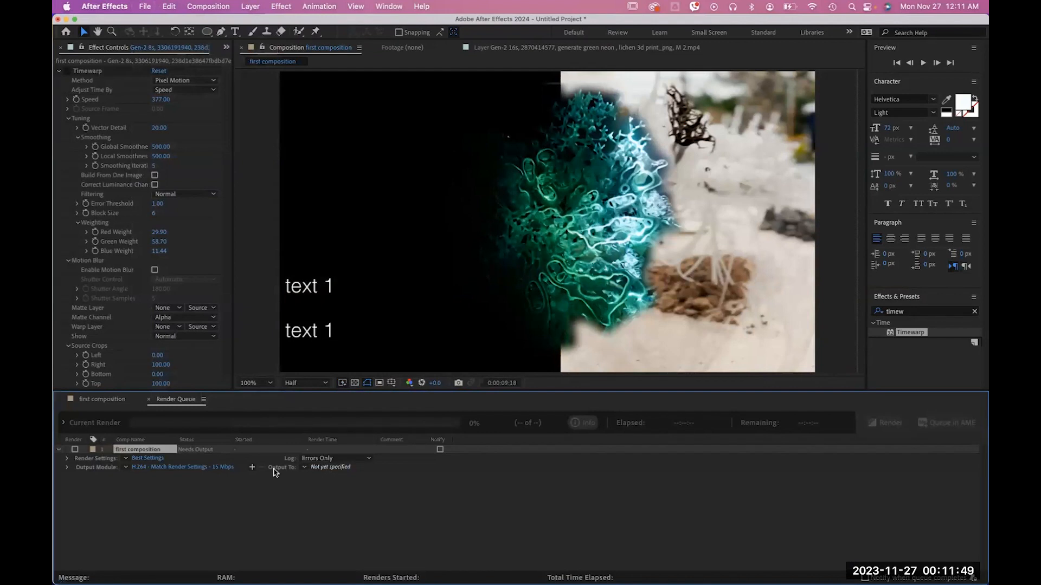
{"action": "left_click", "coordinate": [330, 467]}
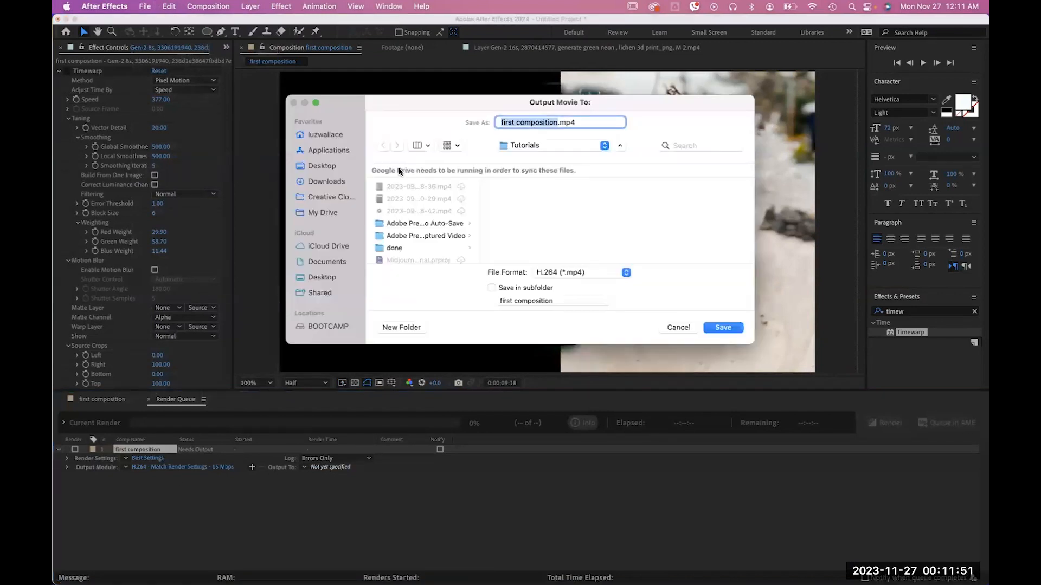
{"action": "scroll", "coordinate": [440, 198], "scroll_direction": "down", "scroll_amount": 2}
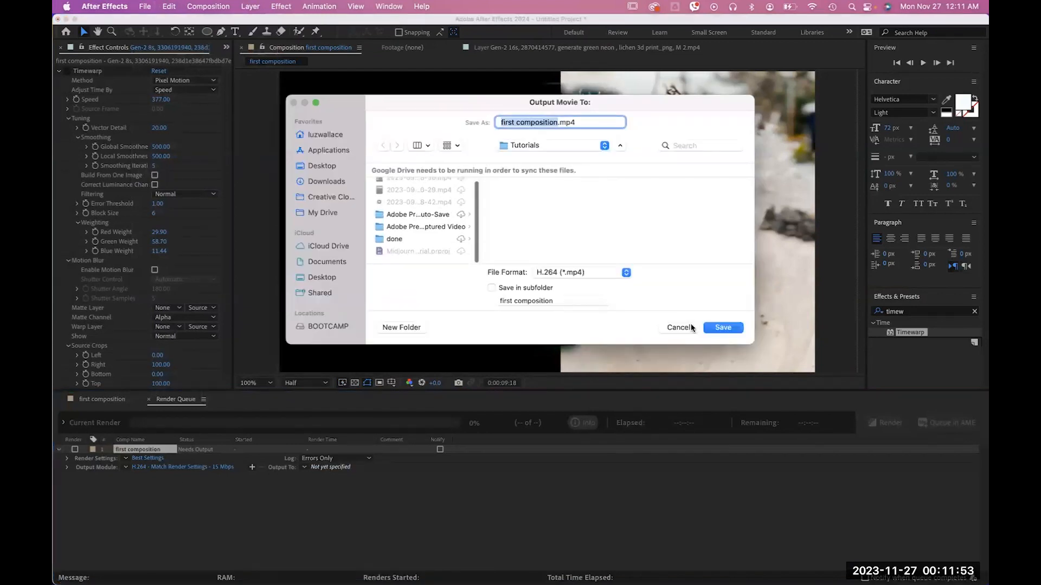
{"action": "key", "text": "Escape"}
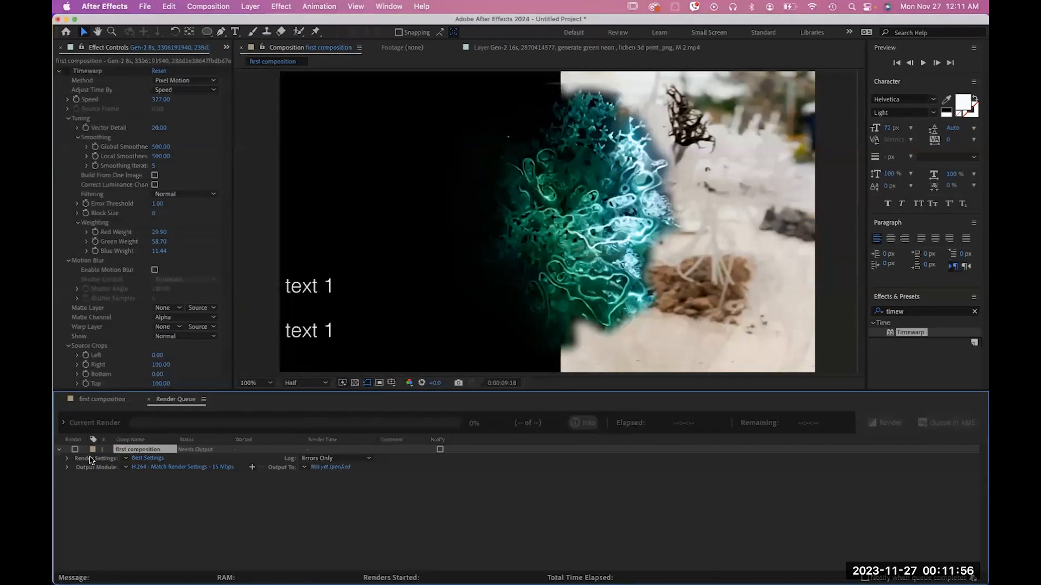
Step: Expand the queued item's output and render details, then accept the render settings with Best quality and Full resolution
{"action": "left_click", "coordinate": [68, 467]}
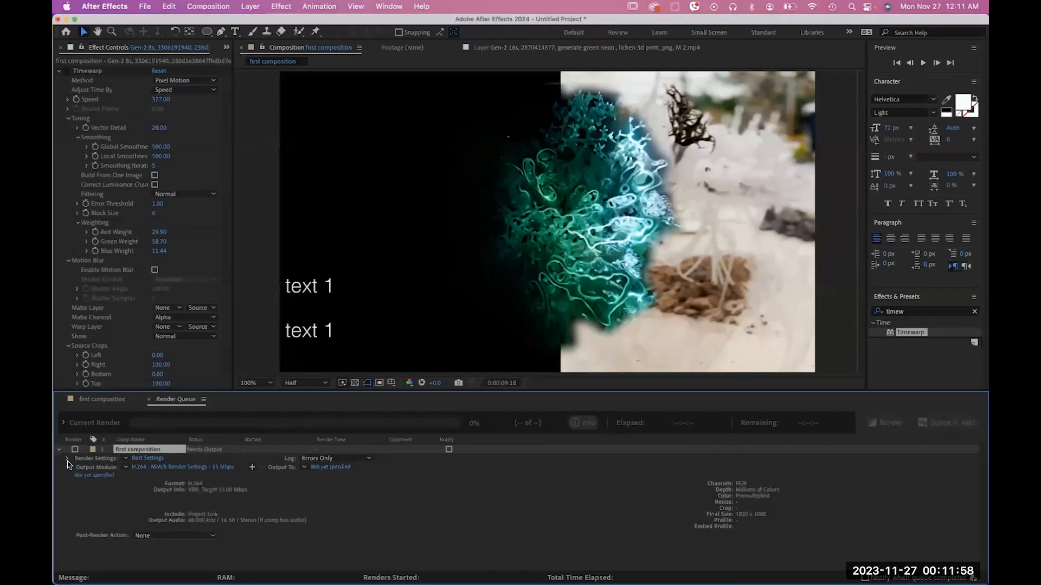
{"action": "left_click", "coordinate": [67, 459]}
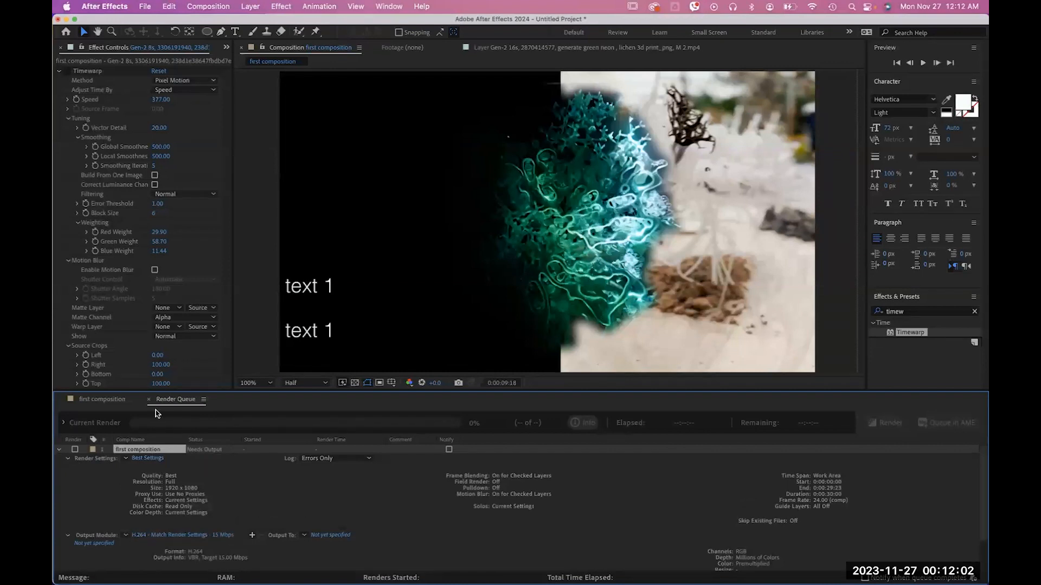
{"action": "left_click", "coordinate": [146, 459]}
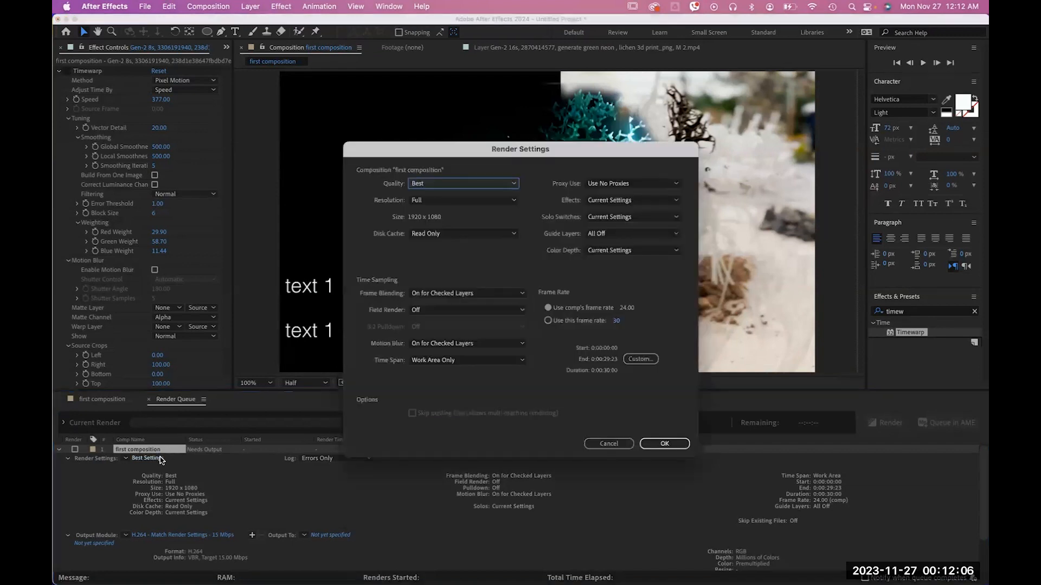
{"action": "left_click", "coordinate": [503, 202]}
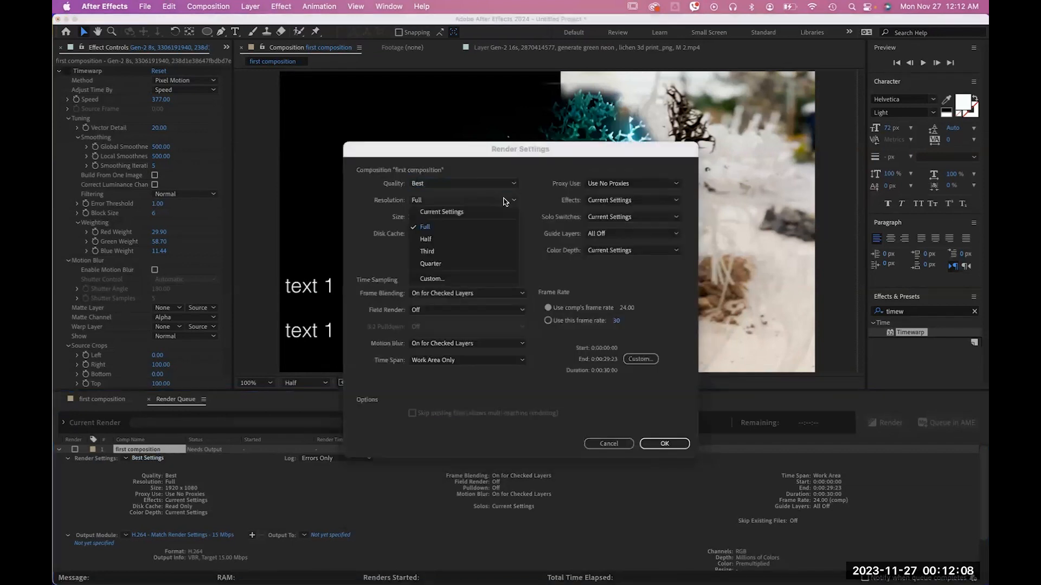
{"action": "left_click", "coordinate": [496, 184]}
{"action": "left_click", "coordinate": [492, 187]}
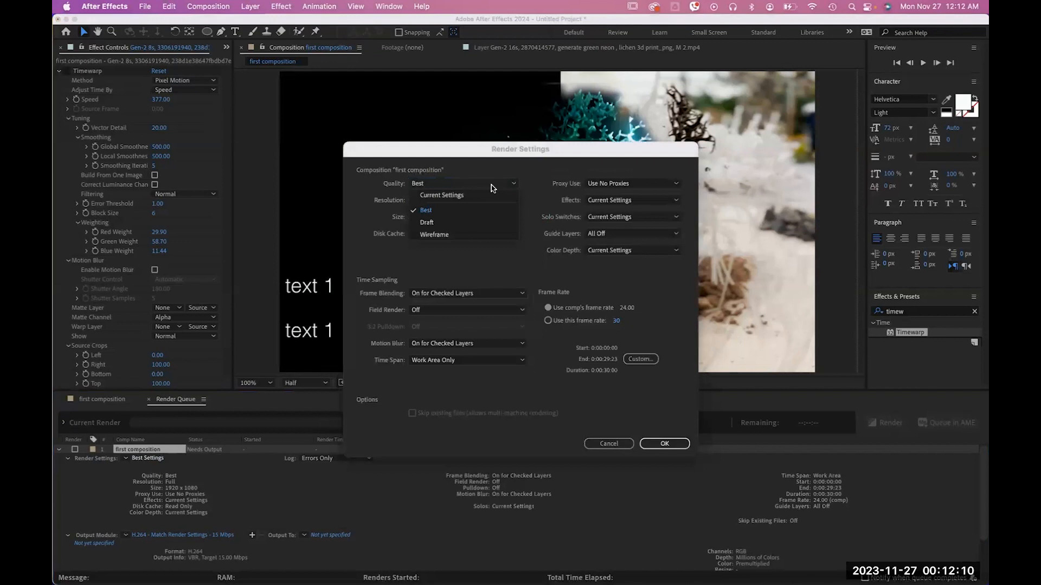
{"action": "left_click", "coordinate": [509, 206]}
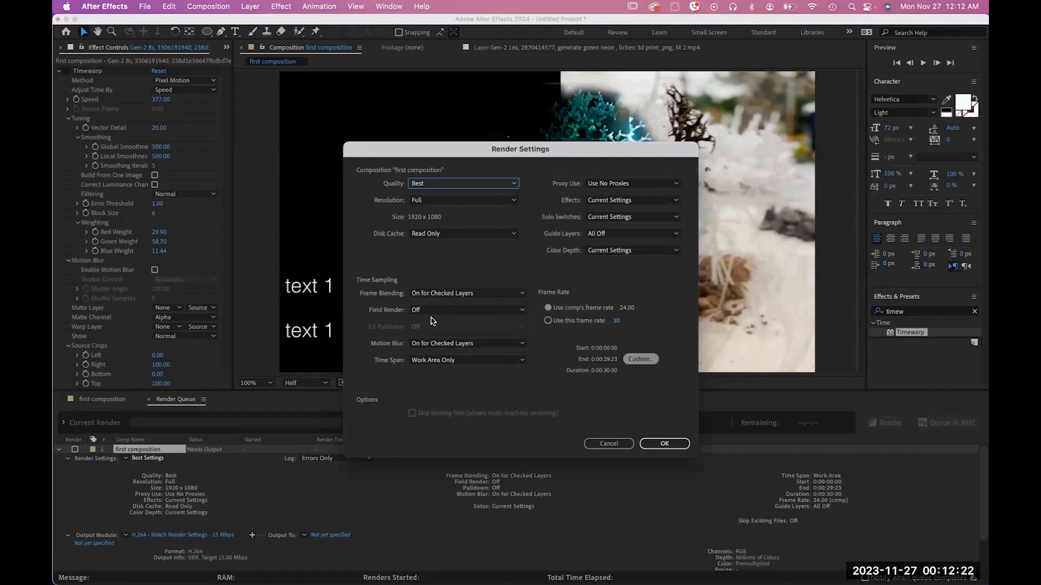
{"action": "left_click", "coordinate": [664, 444]}
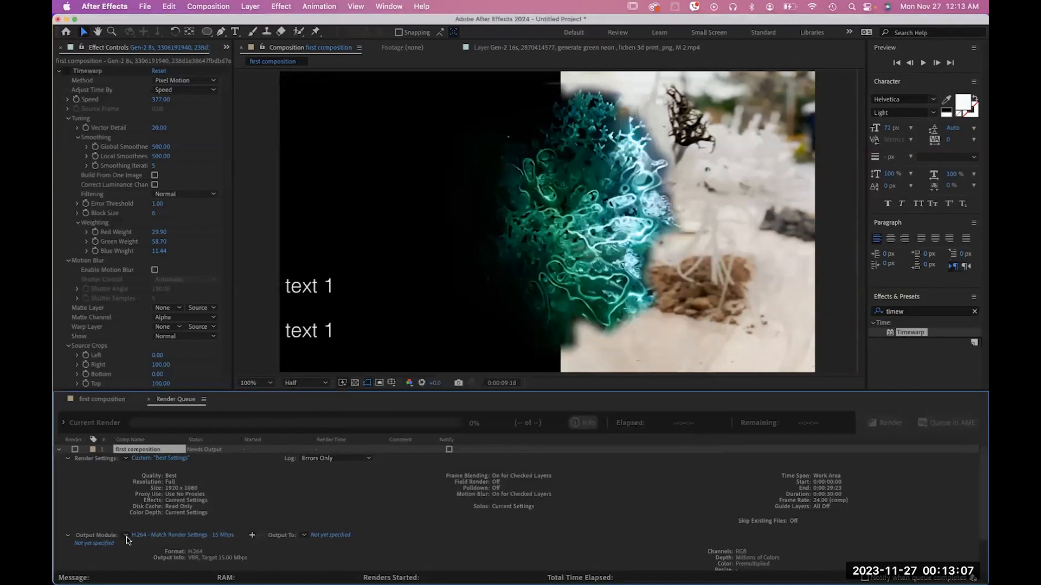
Step: Check the available output module presets for the queued first composition without choosing another one
{"action": "left_click", "coordinate": [126, 536]}
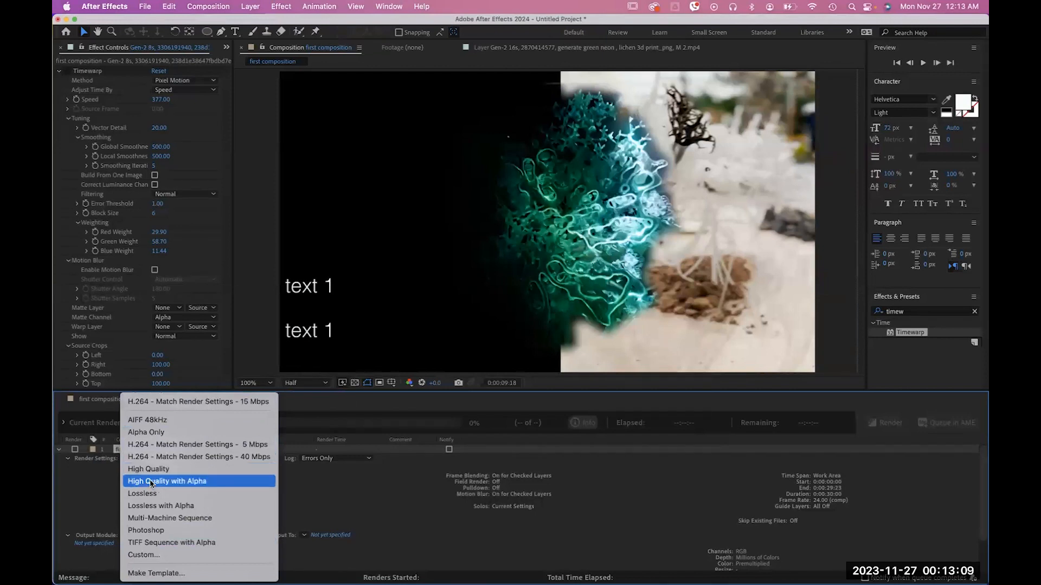
{"action": "left_click", "coordinate": [388, 541]}
{"action": "scroll", "coordinate": [756, 542], "scroll_direction": "down", "scroll_amount": 2}
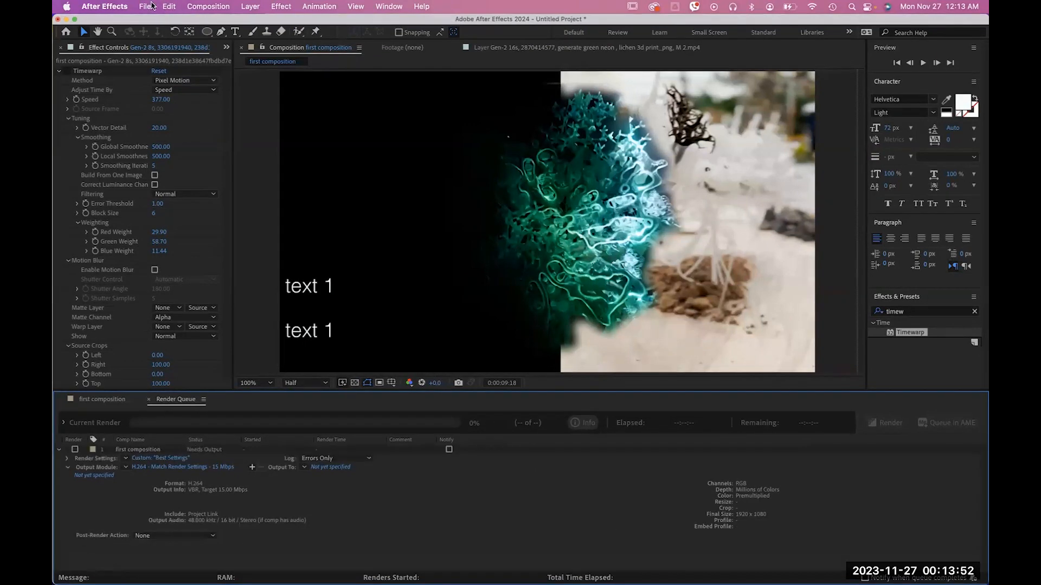
Step: Send first composition to the Adobe Media Encoder queue
{"action": "left_click", "coordinate": [148, 7]}
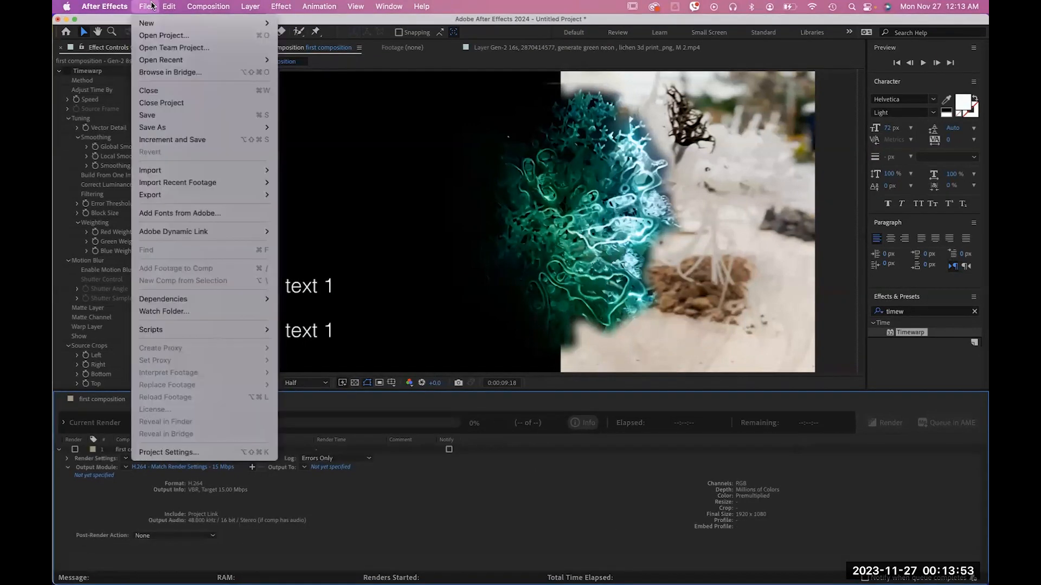
{"action": "left_click", "coordinate": [151, 6]}
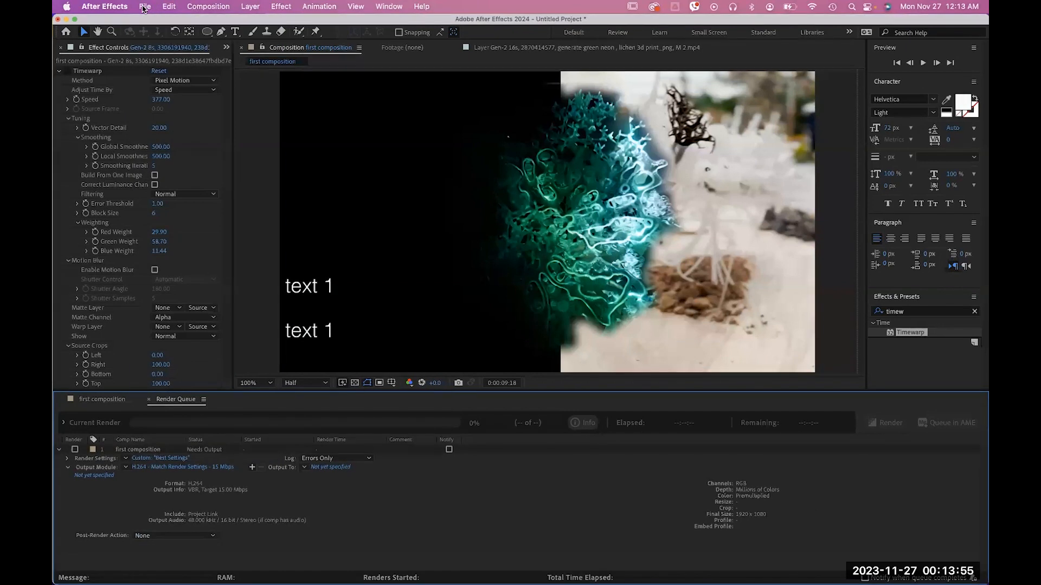
{"action": "left_click", "coordinate": [145, 6]}
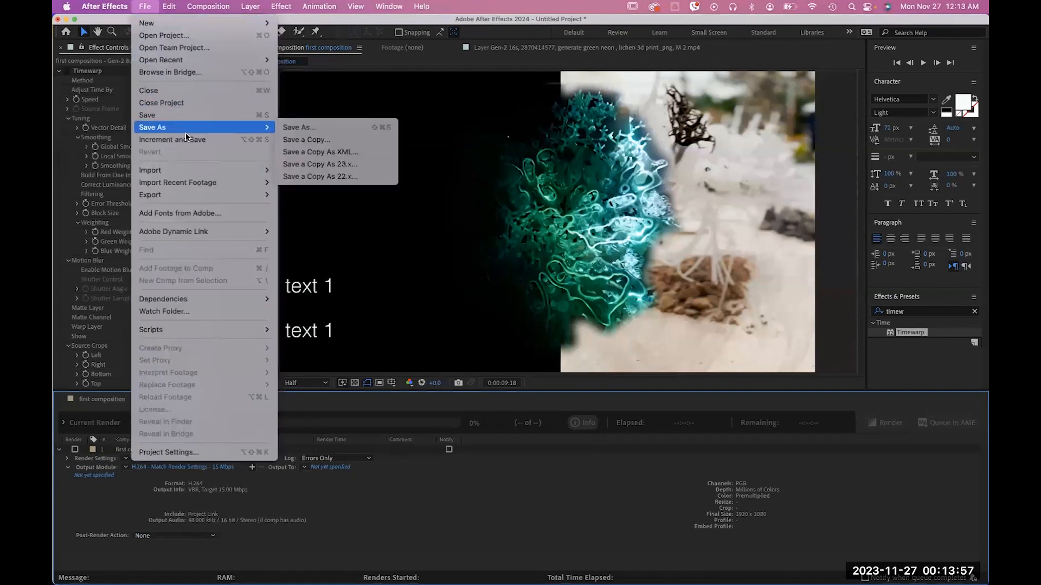
{"action": "mouse_move", "coordinate": [191, 193]}
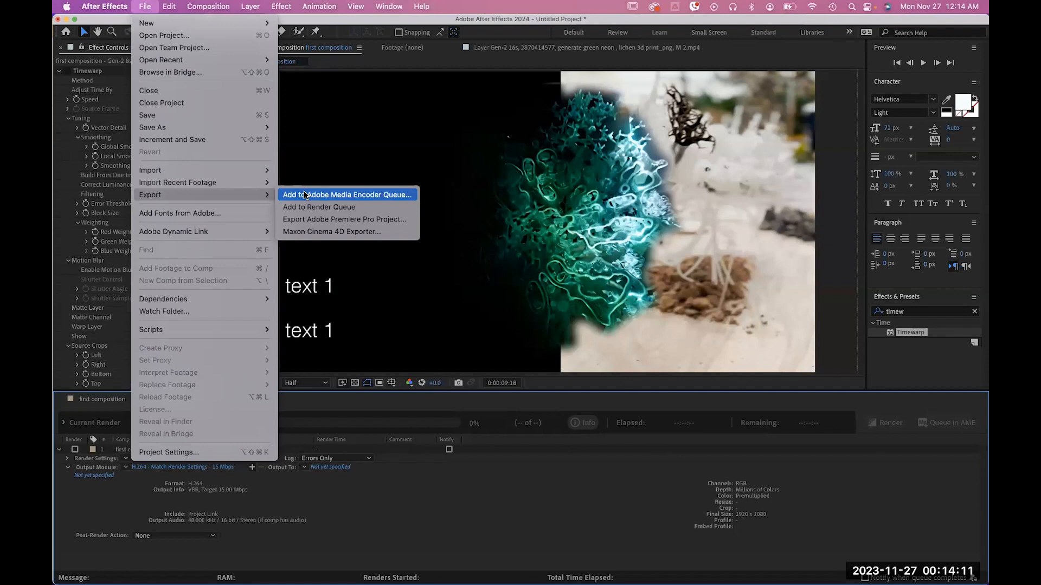
{"action": "left_click", "coordinate": [306, 195]}
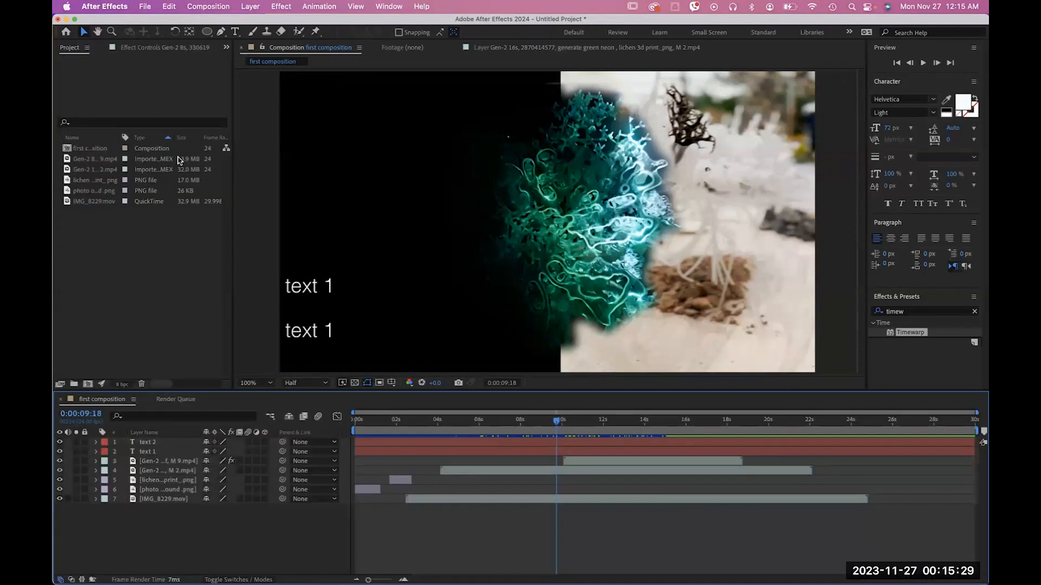
Step: Create a new 1920x1080, 24 fps composition with a duration of 0:01:30:00, keeping the default name
{"action": "right_click", "coordinate": [173, 237]}
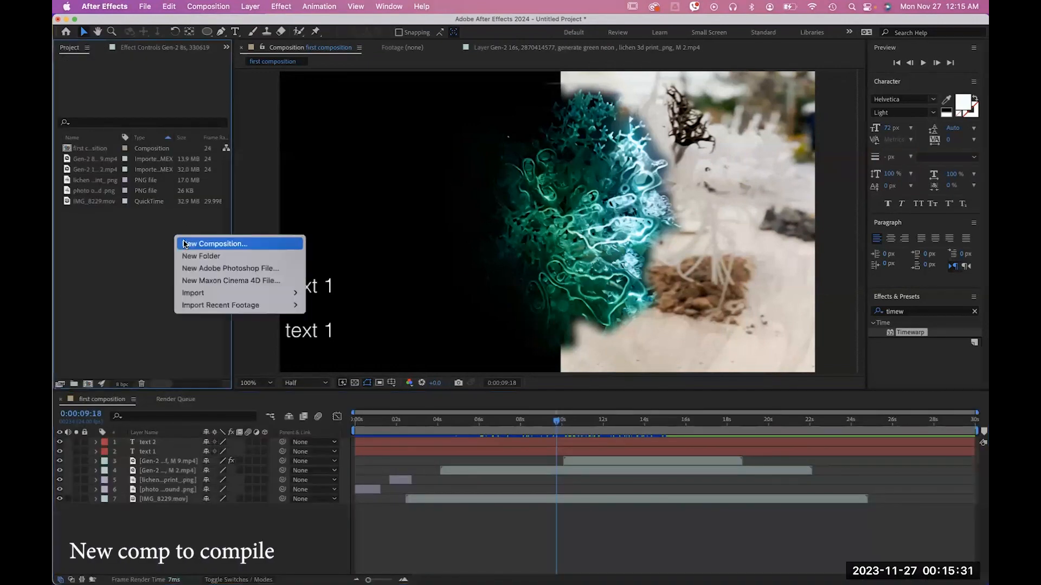
{"action": "left_click", "coordinate": [181, 242]}
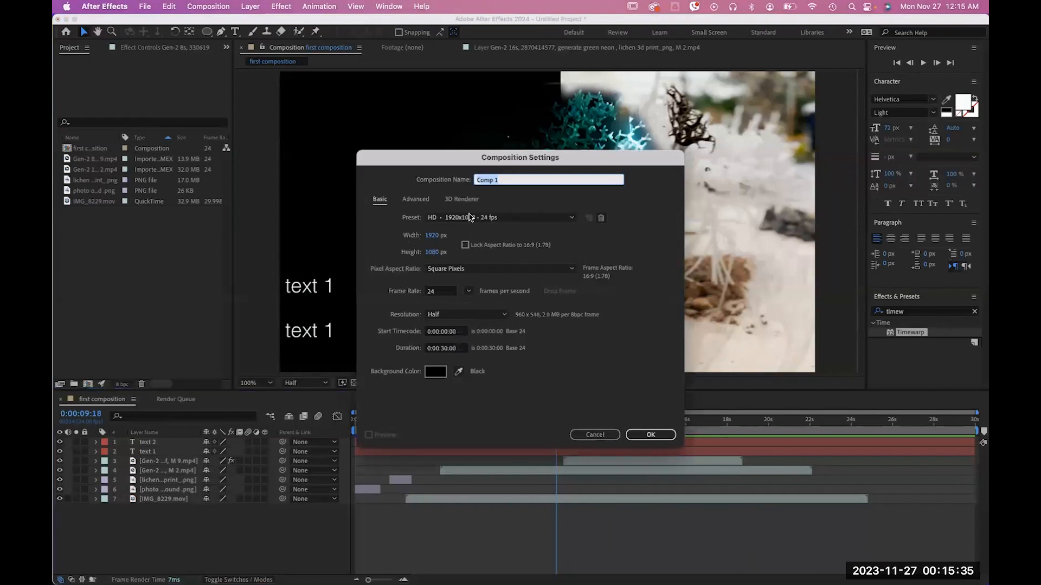
{"action": "left_click", "coordinate": [443, 351]}
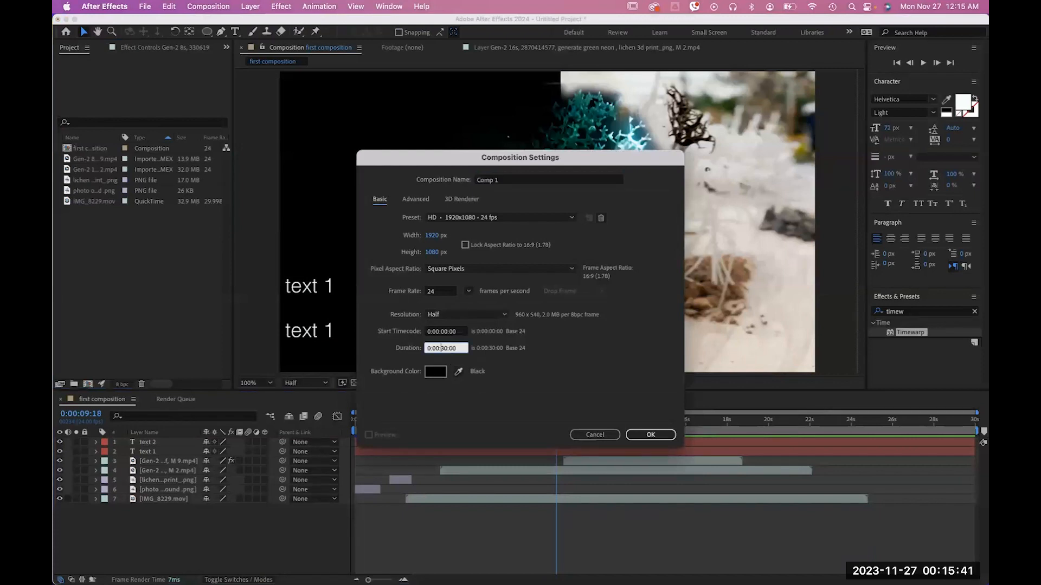
{"action": "key", "text": "BackSpace"}
{"action": "type", "text": "1"}
{"action": "left_click", "coordinate": [651, 435]}
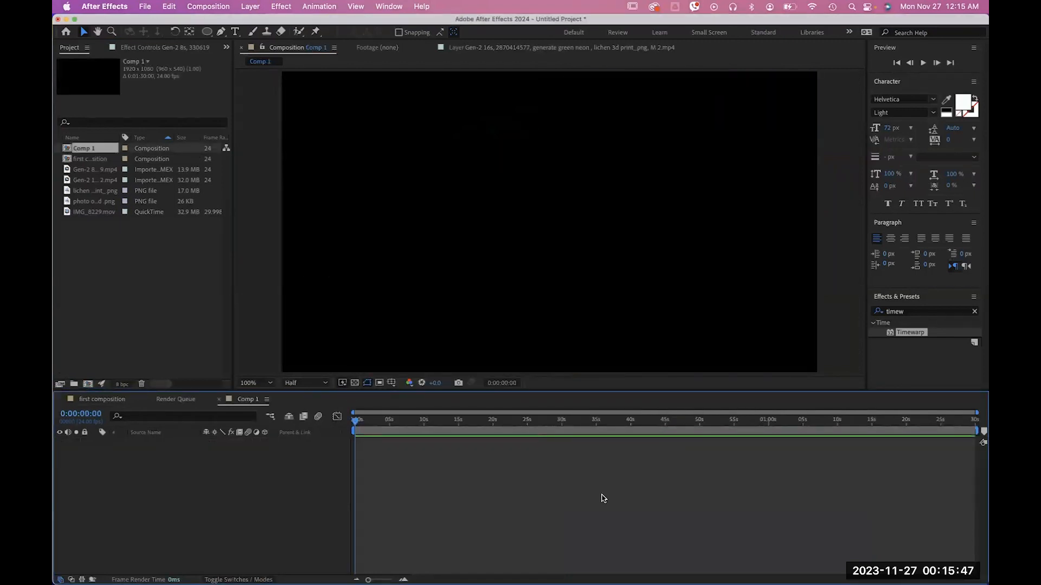
Step: Place first composition as a layer in Comp 1 and preview its frames along the timeline
{"action": "left_click", "coordinate": [151, 160]}
{"action": "left_click_drag", "start_coordinate": [151, 158], "coordinate": [418, 470]}
{"action": "left_click_drag", "start_coordinate": [463, 442], "coordinate": [396, 423]}
{"action": "left_click", "coordinate": [361, 426]}
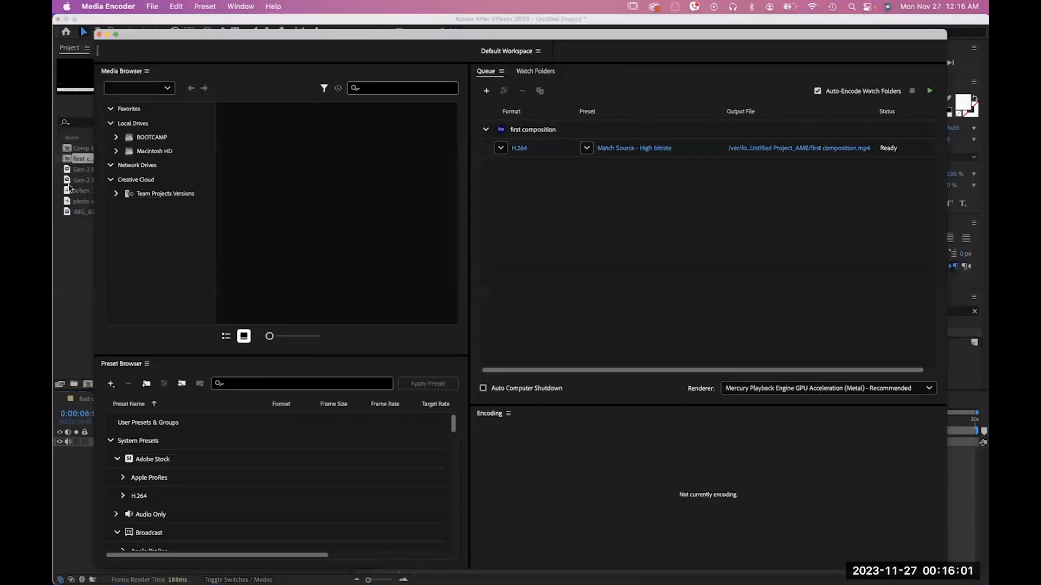
Step: Switch from Media Encoder back to After Effects and shift the nested first composition layer to start about 4 seconds in
{"action": "left_click", "coordinate": [55, 122]}
{"action": "left_click_drag", "start_coordinate": [392, 426], "coordinate": [540, 443]}
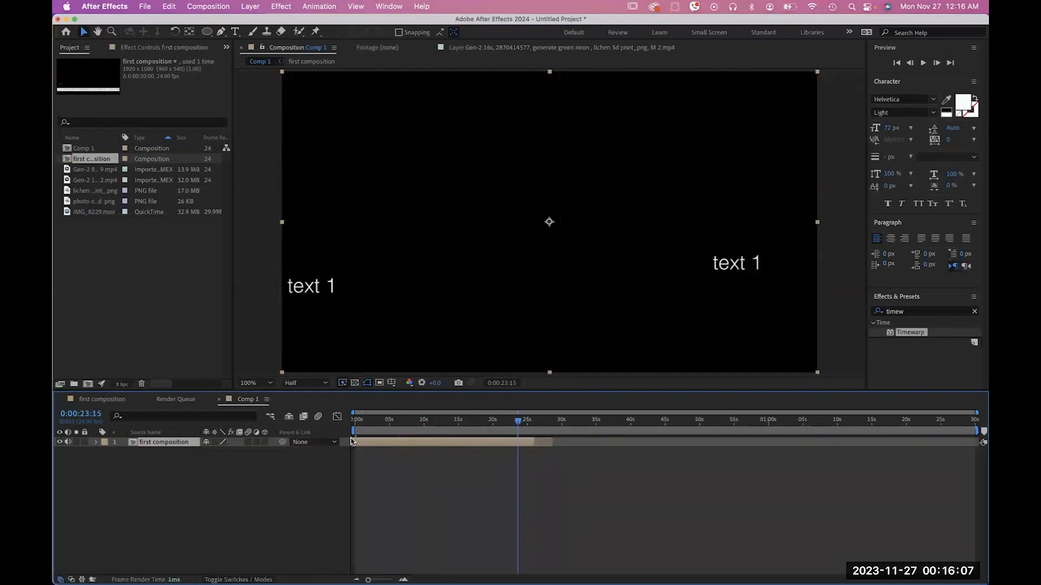
{"action": "left_click_drag", "start_coordinate": [373, 443], "coordinate": [392, 444]}
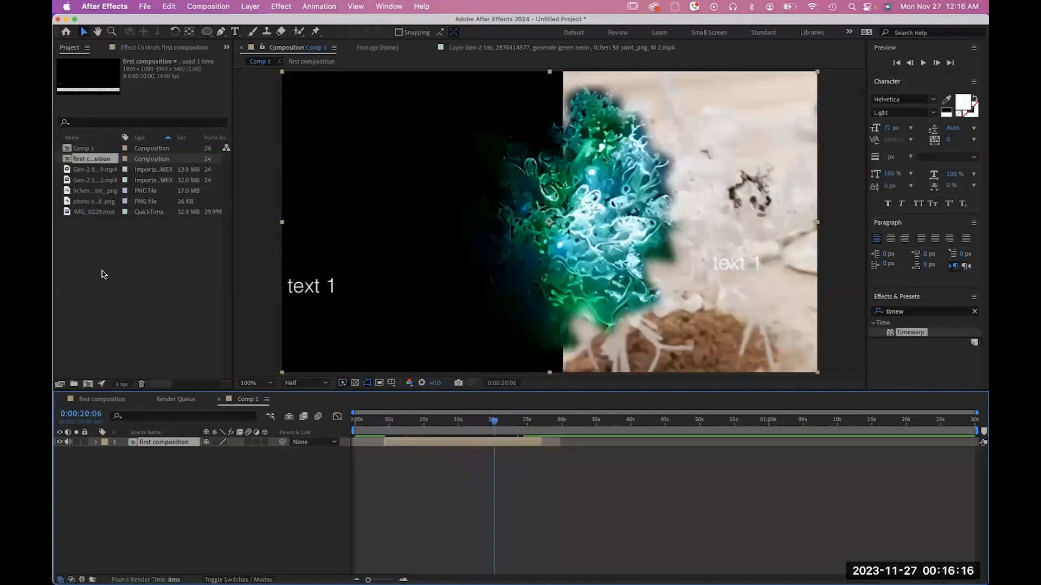
Step: Open first composition and Comp 1 in turn to compare the original layers with the nested layer
{"action": "left_click", "coordinate": [145, 150]}
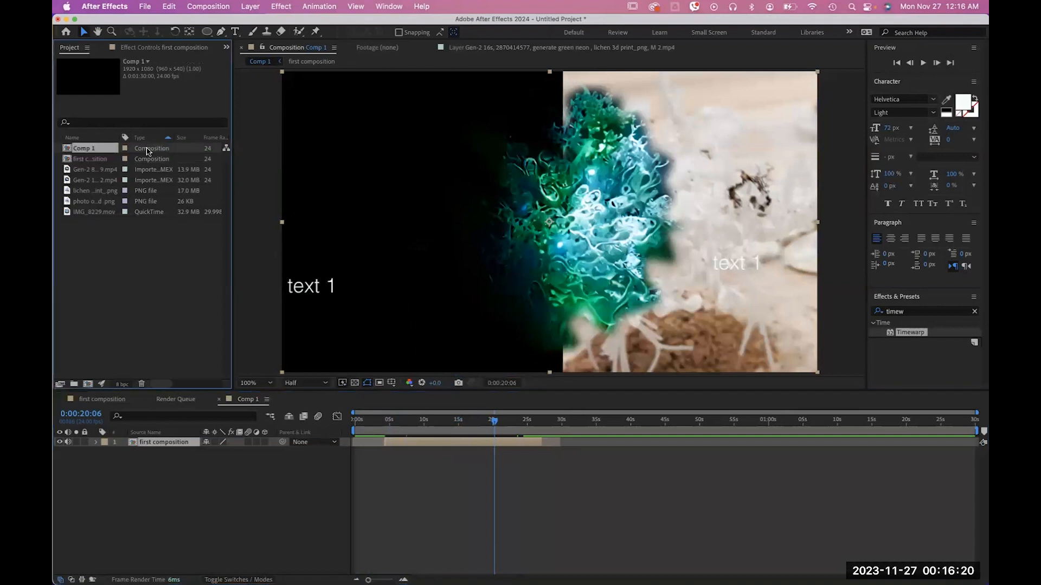
{"action": "double_click", "coordinate": [143, 159]}
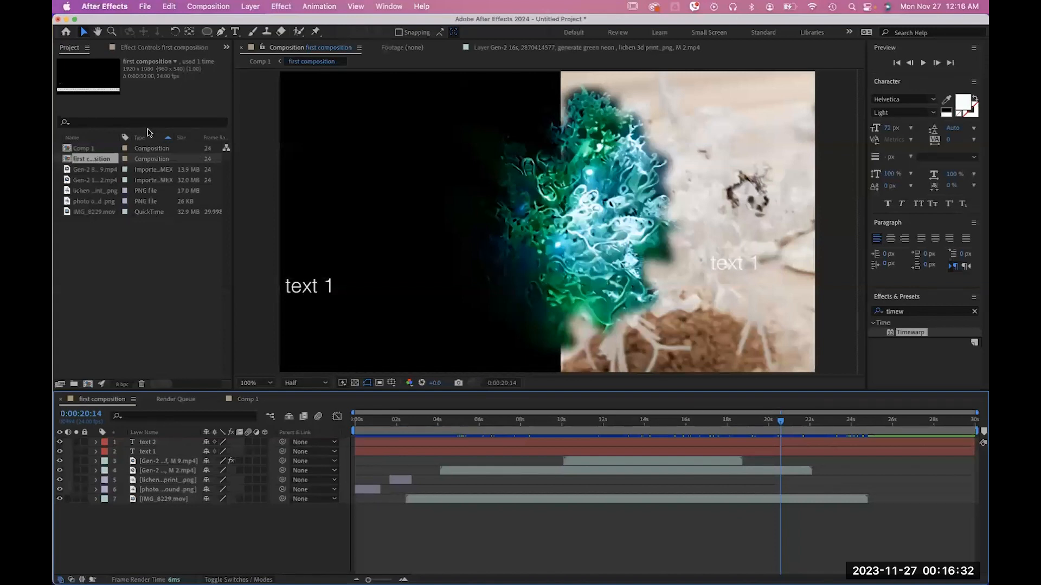
{"action": "left_click", "coordinate": [153, 150]}
{"action": "double_click", "coordinate": [154, 149]}
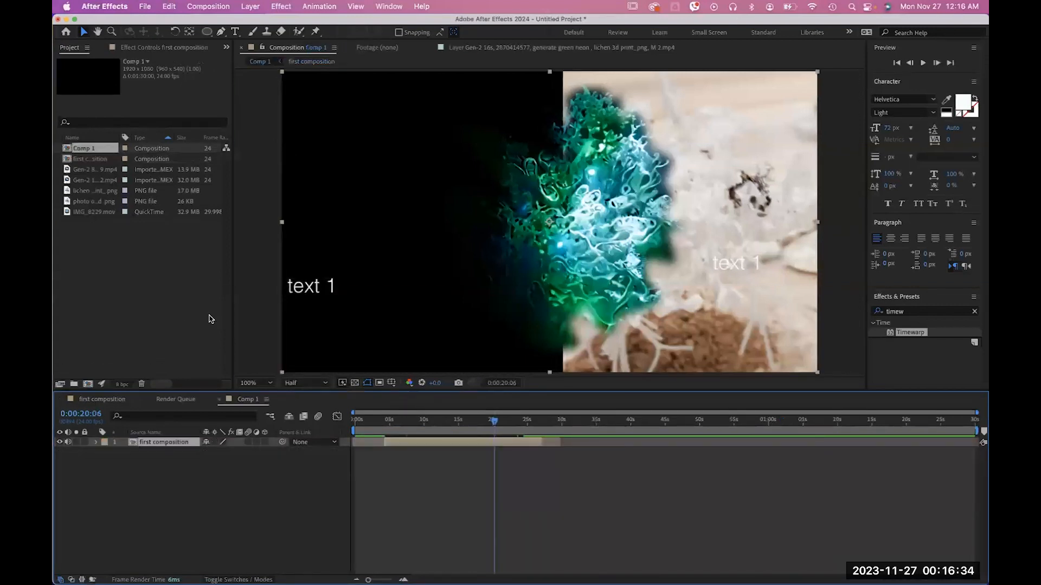
Step: Pre-compose the photo of sound and IMG_8229.mov layers of first composition, moving all attributes into the new composition
{"action": "double_click", "coordinate": [166, 159]}
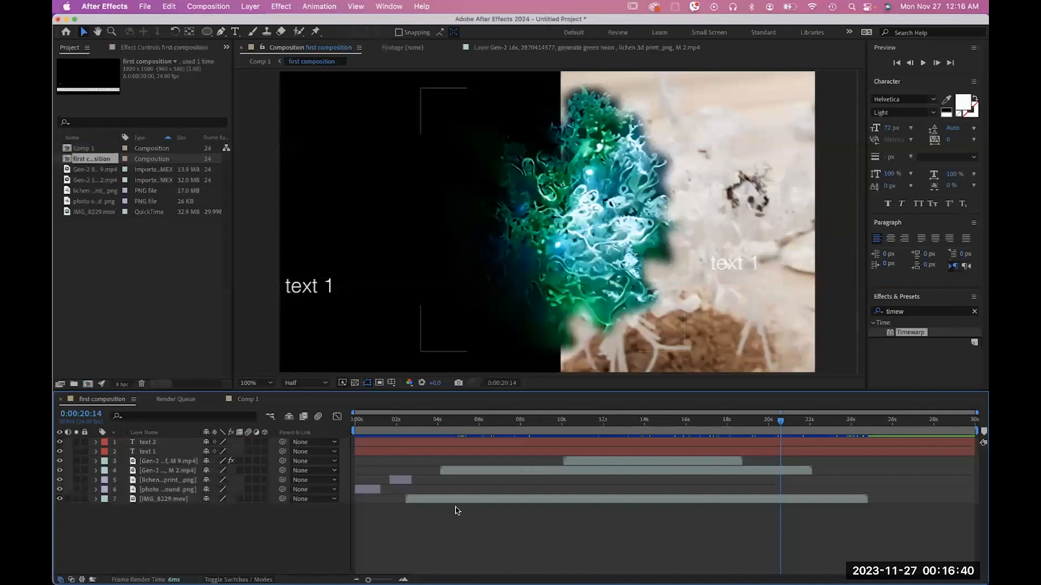
{"action": "left_click_drag", "start_coordinate": [596, 519], "coordinate": [383, 439]}
{"action": "right_click", "coordinate": [364, 489]}
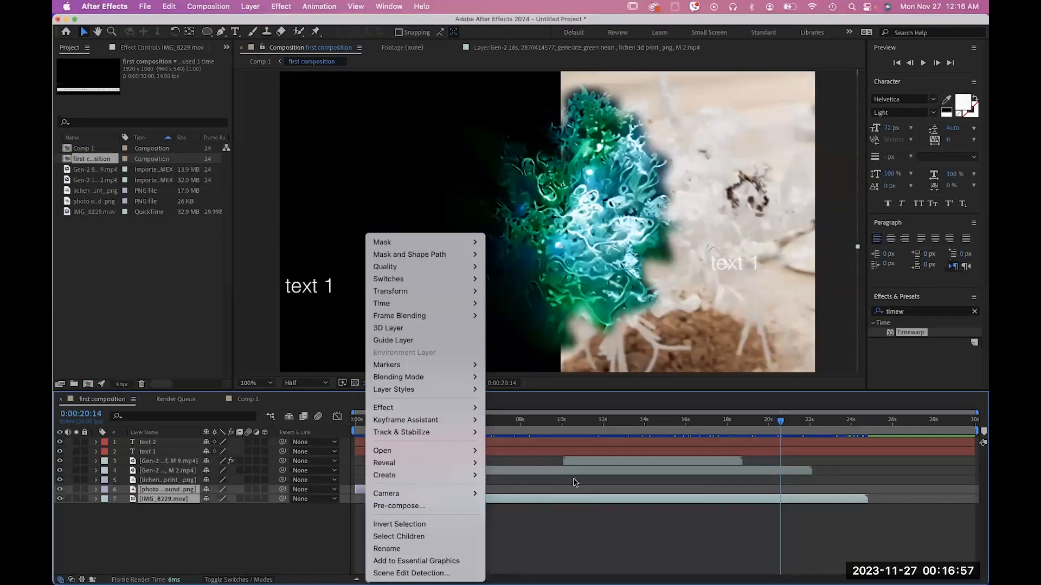
{"action": "left_click", "coordinate": [387, 506]}
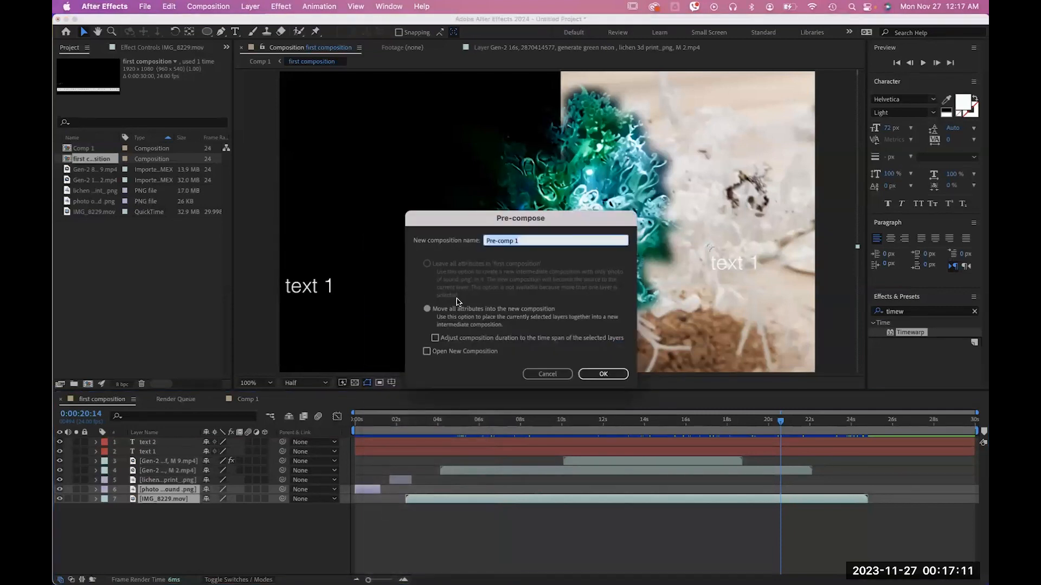
{"action": "left_click", "coordinate": [608, 375]}
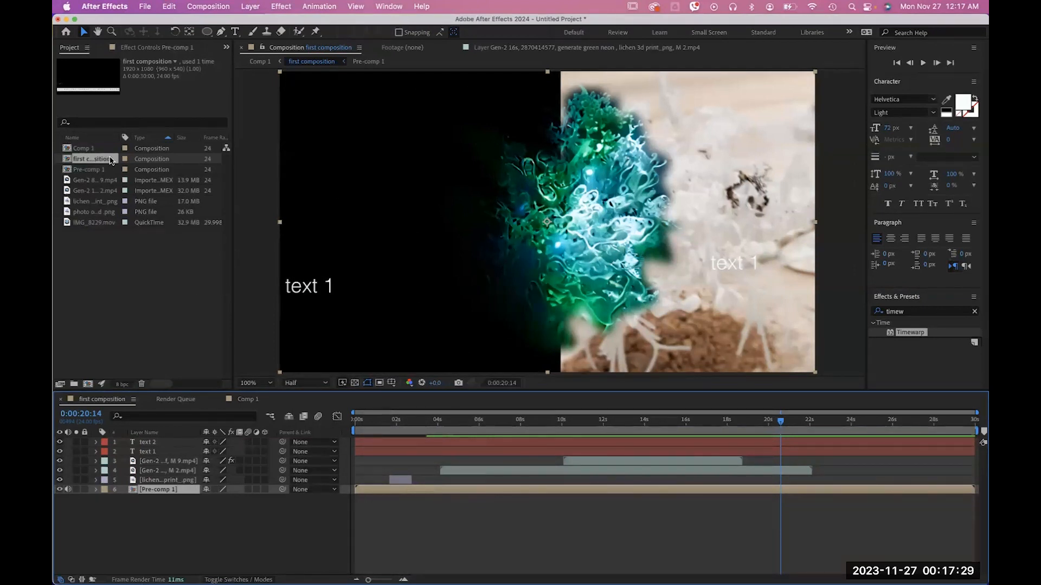
Step: Open Pre-comp 1 from the project items to view the layers it contains
{"action": "left_click", "coordinate": [151, 170]}
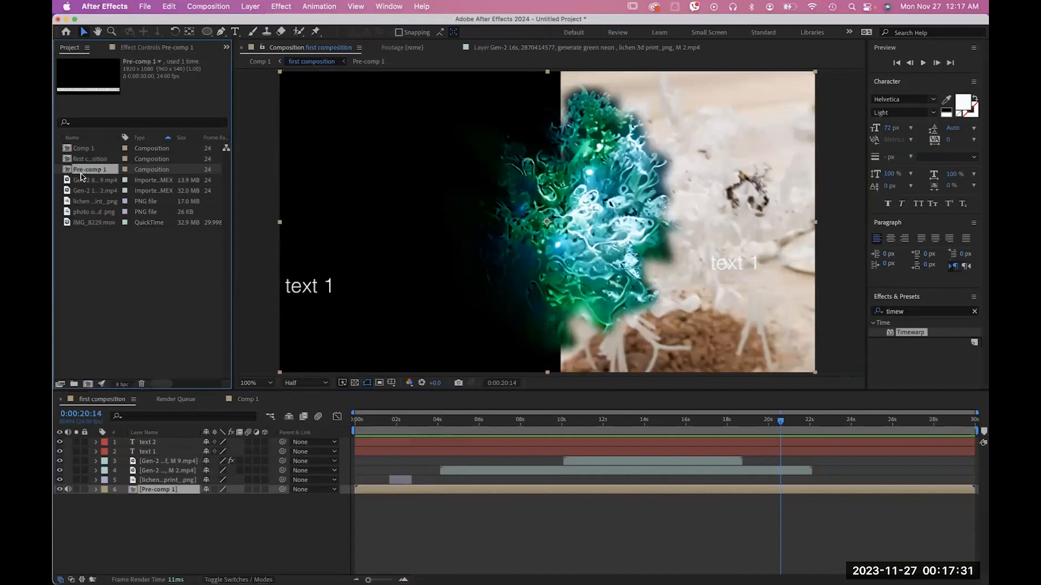
{"action": "right_click", "coordinate": [81, 174]}
{"action": "left_click", "coordinate": [55, 296]}
{"action": "double_click", "coordinate": [164, 171]}
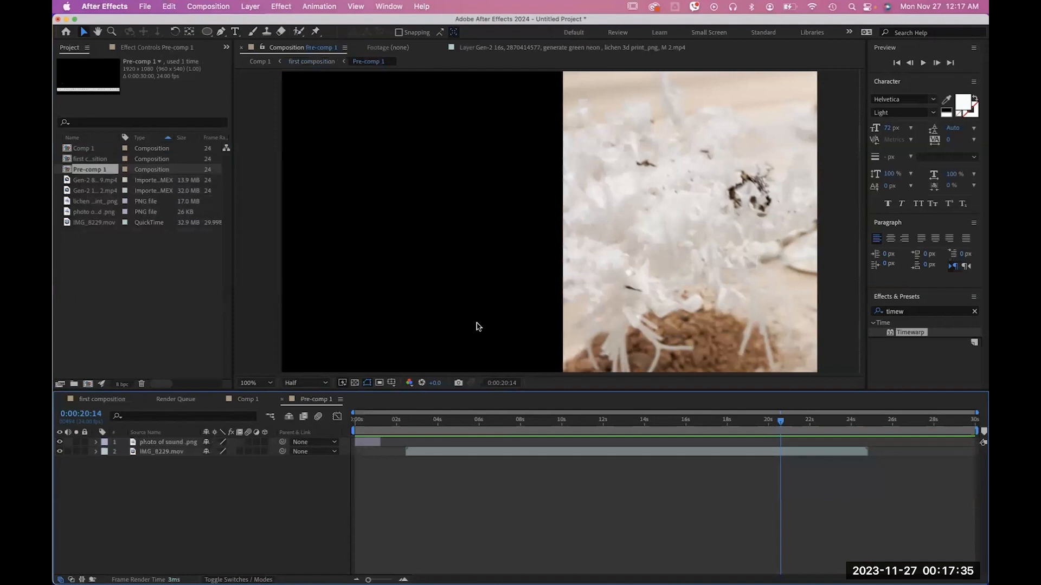
Step: Scrub Pre-comp 1 back to about 4 seconds to view its footage, and reopen Comp 1
{"action": "left_click_drag", "start_coordinate": [570, 421], "coordinate": [438, 431]}
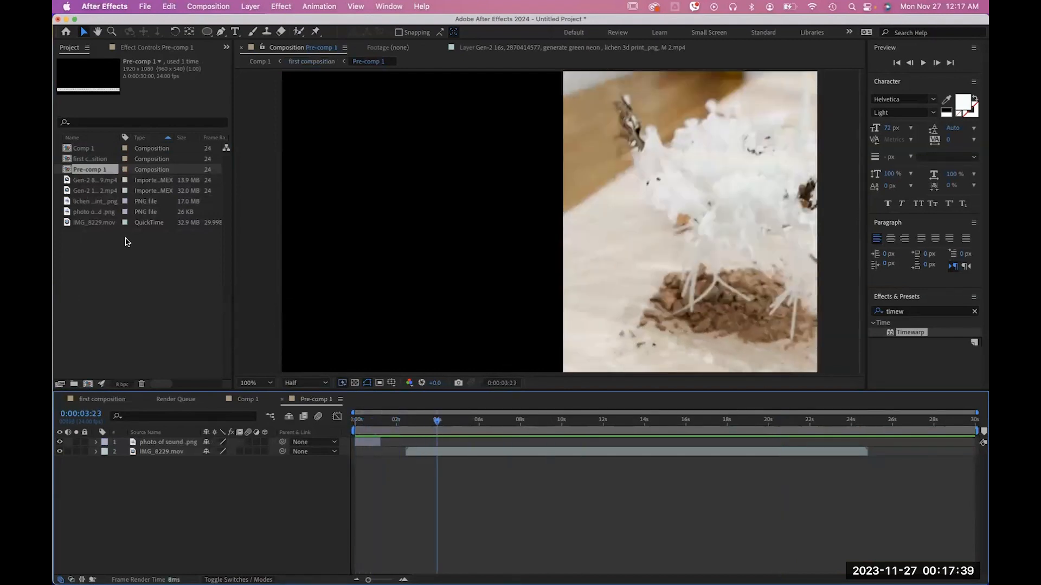
{"action": "double_click", "coordinate": [117, 157]}
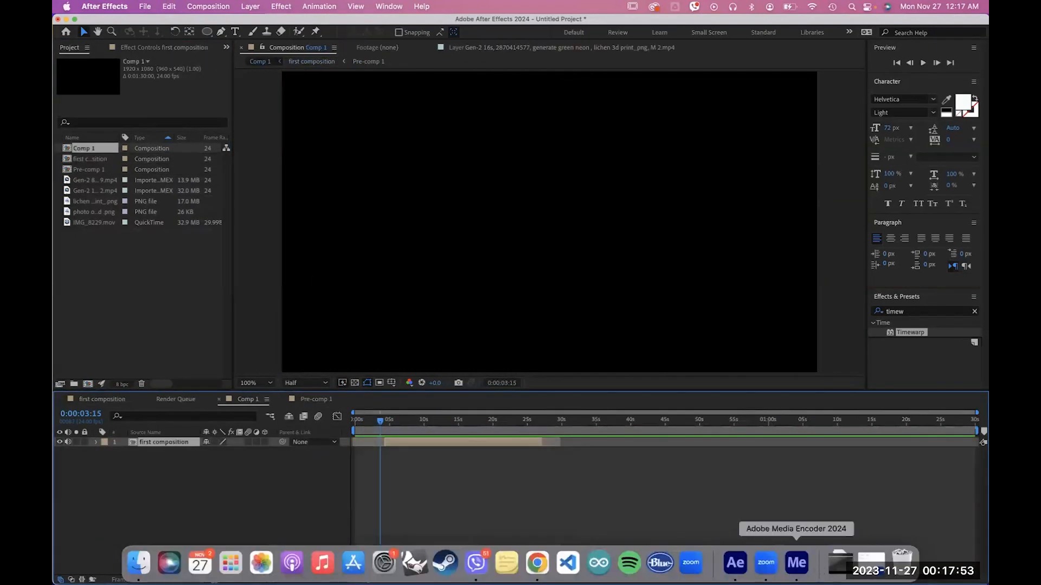
Step: Switch to Media Encoder and look through the output formats offered for the queued first composition
{"action": "left_click", "coordinate": [813, 567]}
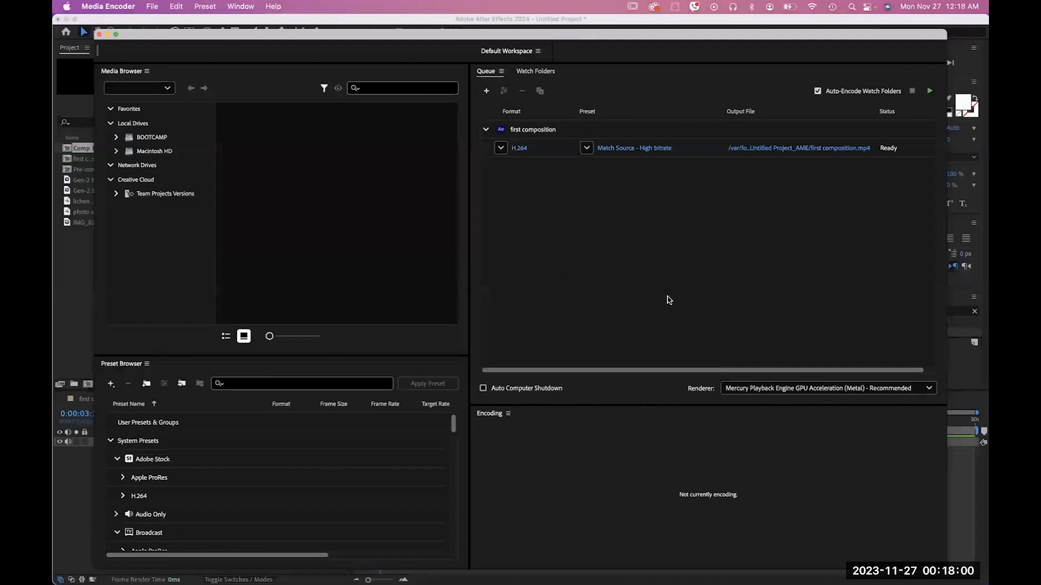
{"action": "left_click_drag", "start_coordinate": [513, 34], "coordinate": [700, 107]}
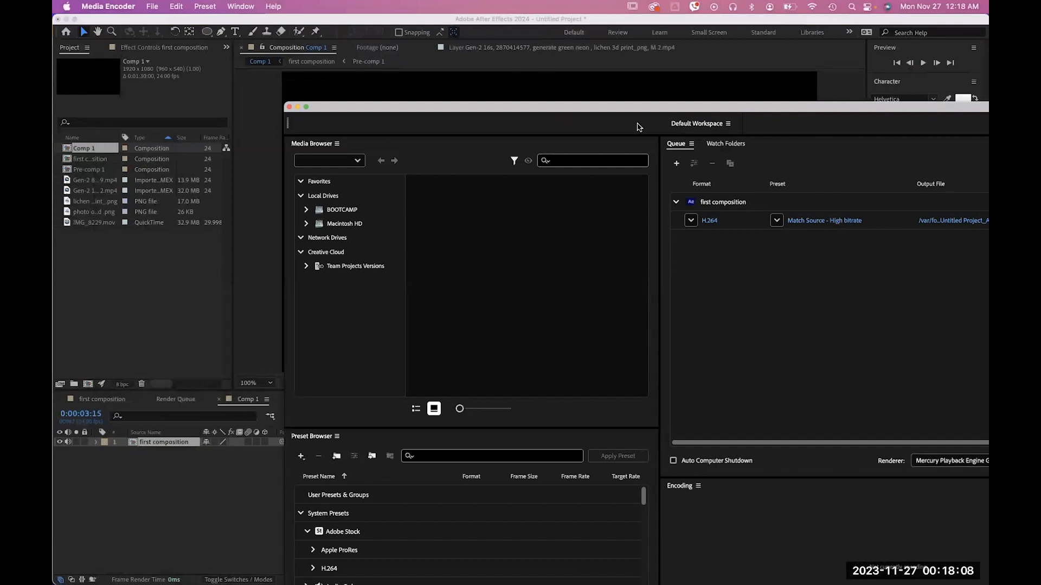
{"action": "left_click_drag", "start_coordinate": [631, 108], "coordinate": [448, 33]}
{"action": "left_click", "coordinate": [665, 234]}
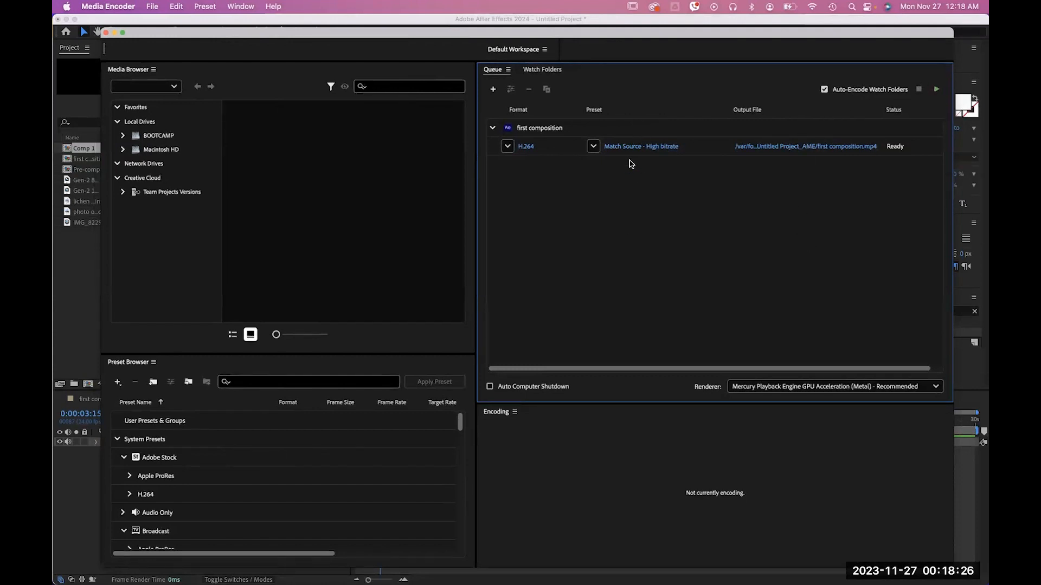
{"action": "left_click", "coordinate": [508, 146]}
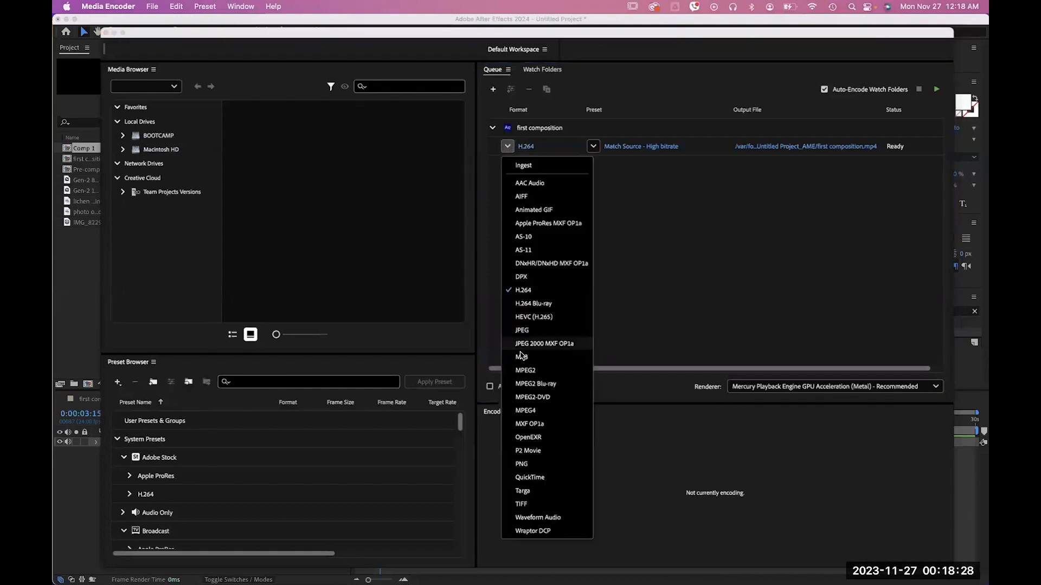
{"action": "left_click", "coordinate": [645, 150]}
Step: Set the H.264 export preset of first composition to High Quality 1080p HD, scrub the output preview and accept the settings
{"action": "left_click", "coordinate": [645, 149]}
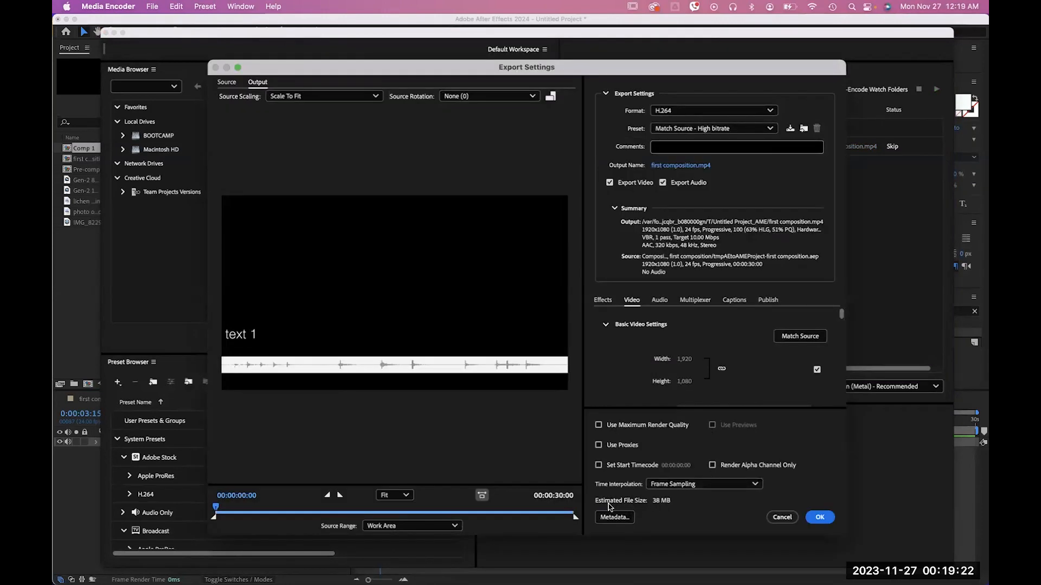
{"action": "left_click", "coordinate": [699, 129]}
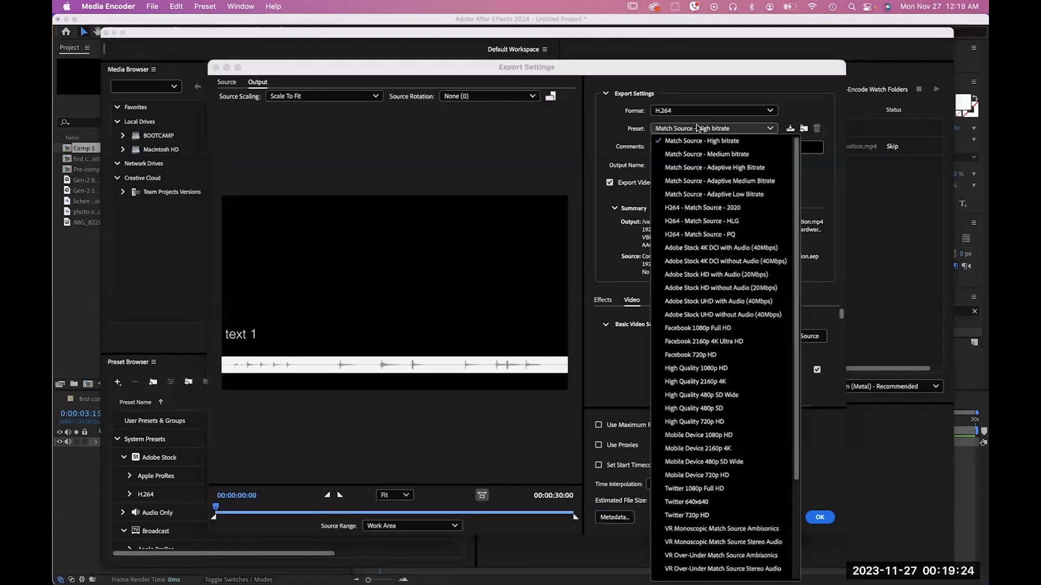
{"action": "left_click", "coordinate": [683, 371]}
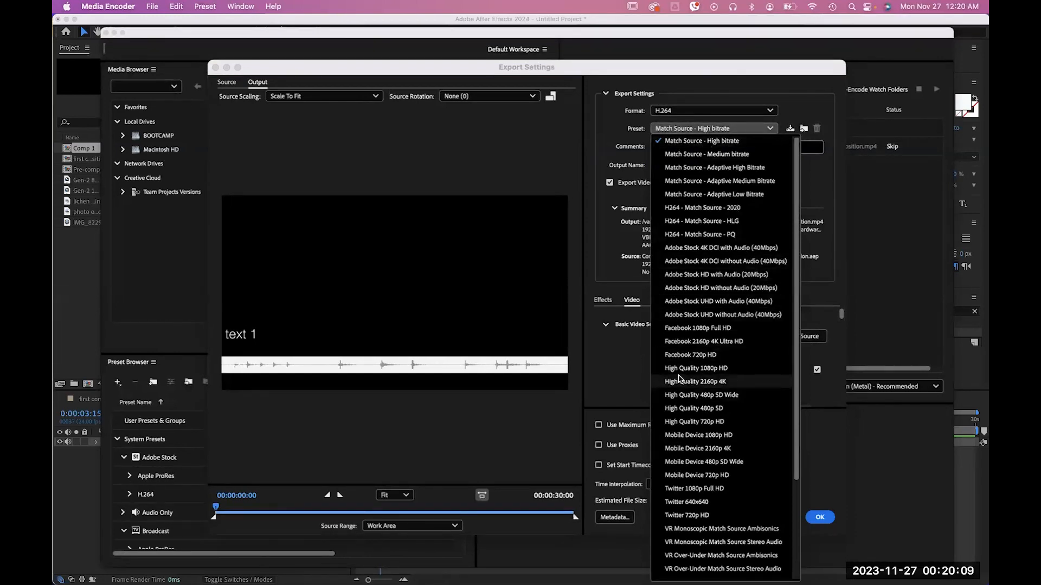
{"action": "left_click", "coordinate": [593, 381]}
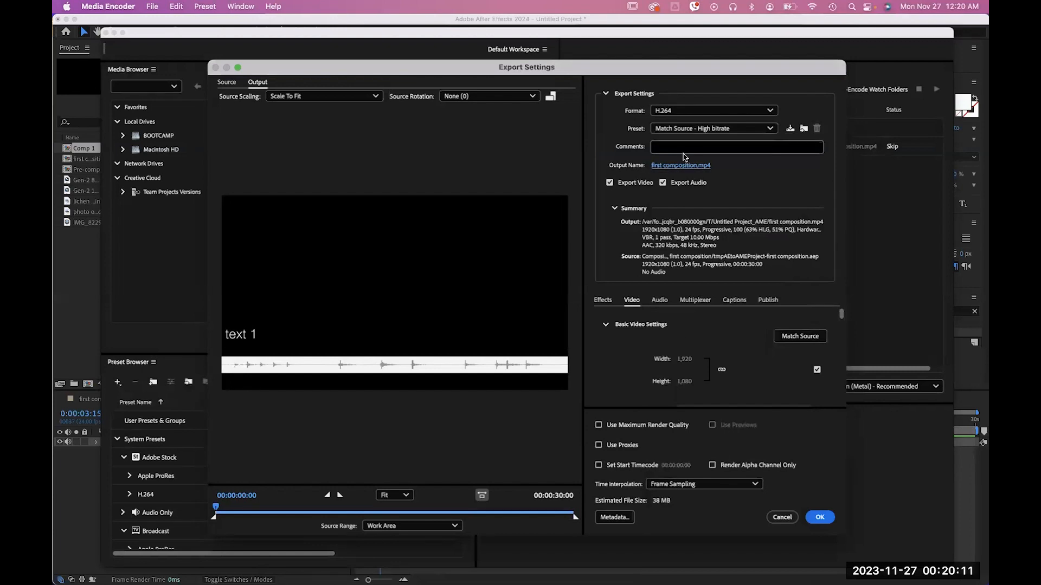
{"action": "left_click", "coordinate": [689, 126]}
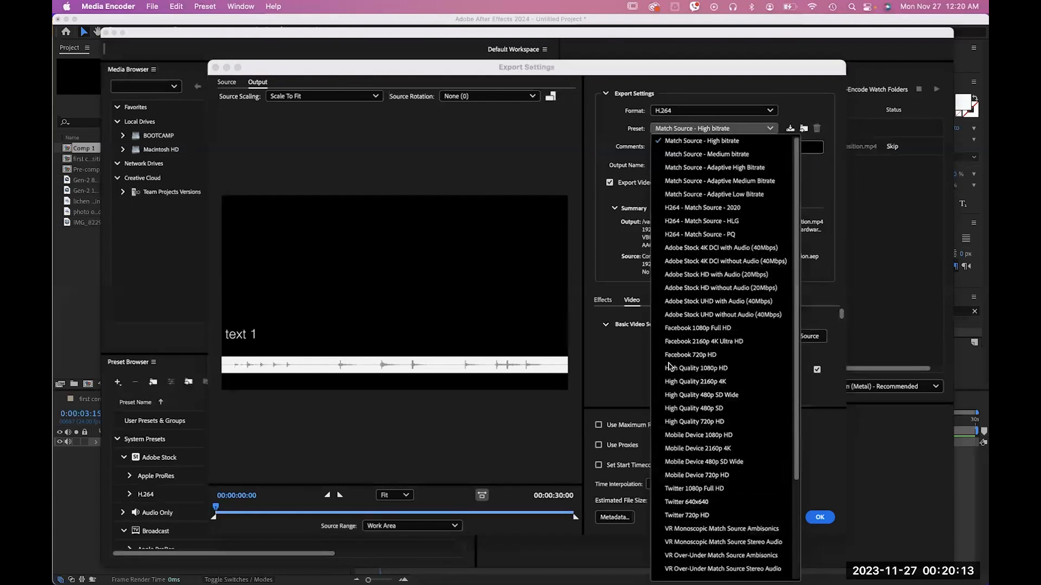
{"action": "left_click", "coordinate": [591, 388]}
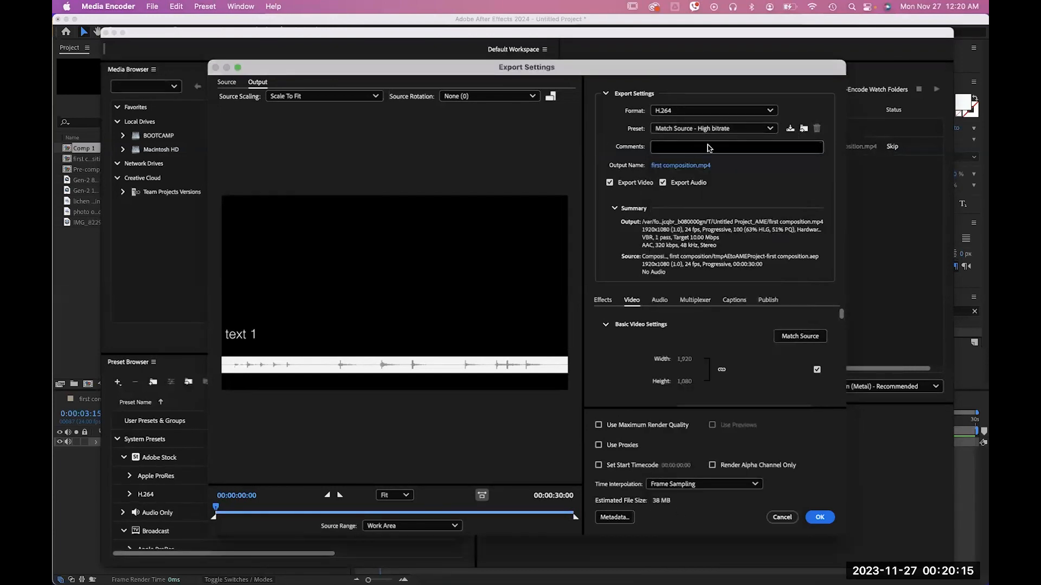
{"action": "left_click", "coordinate": [703, 127]}
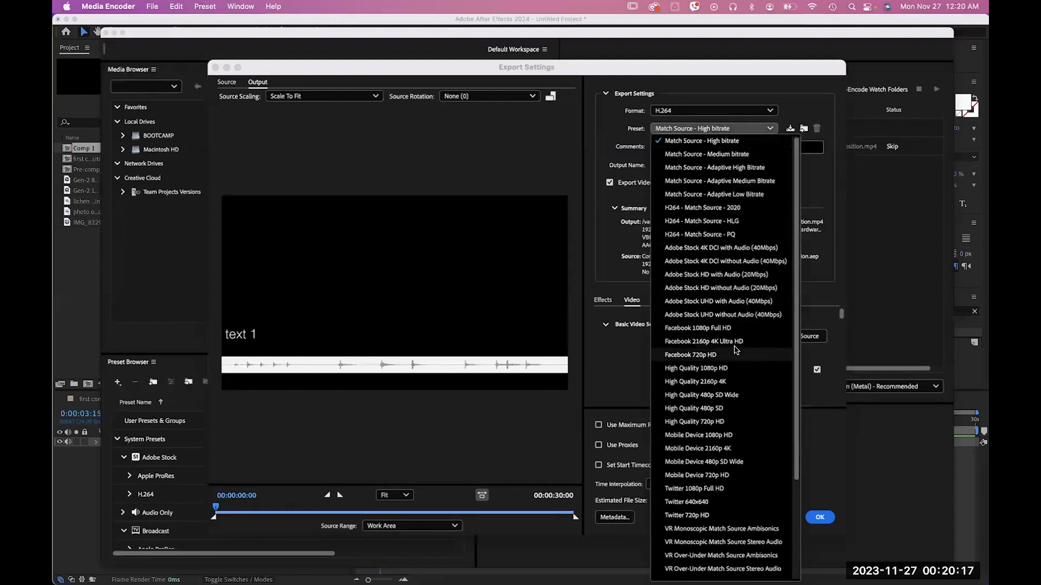
{"action": "left_click", "coordinate": [700, 370]}
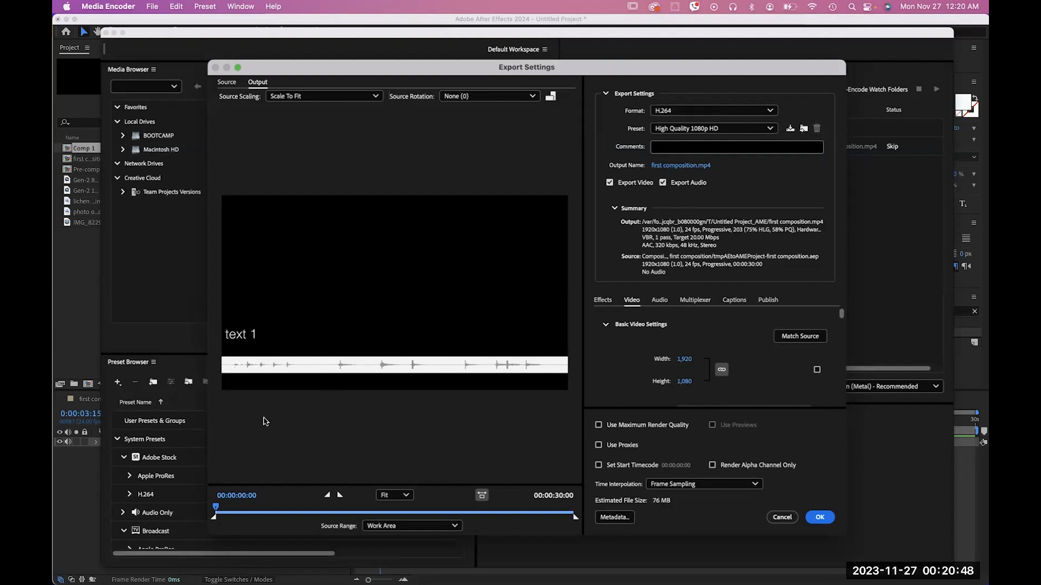
{"action": "left_click_drag", "start_coordinate": [216, 508], "coordinate": [282, 510]}
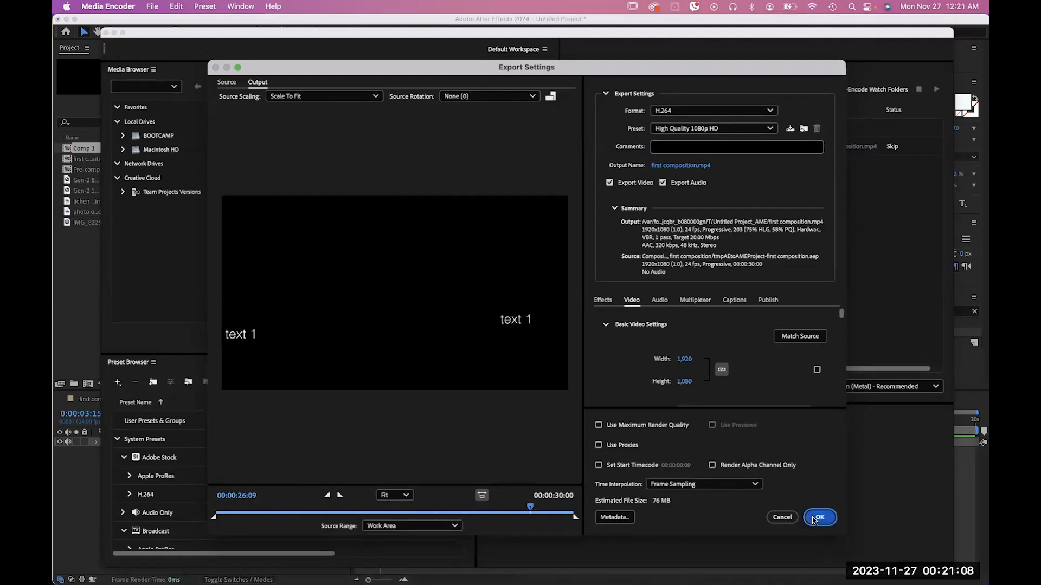
{"action": "left_click", "coordinate": [818, 518]}
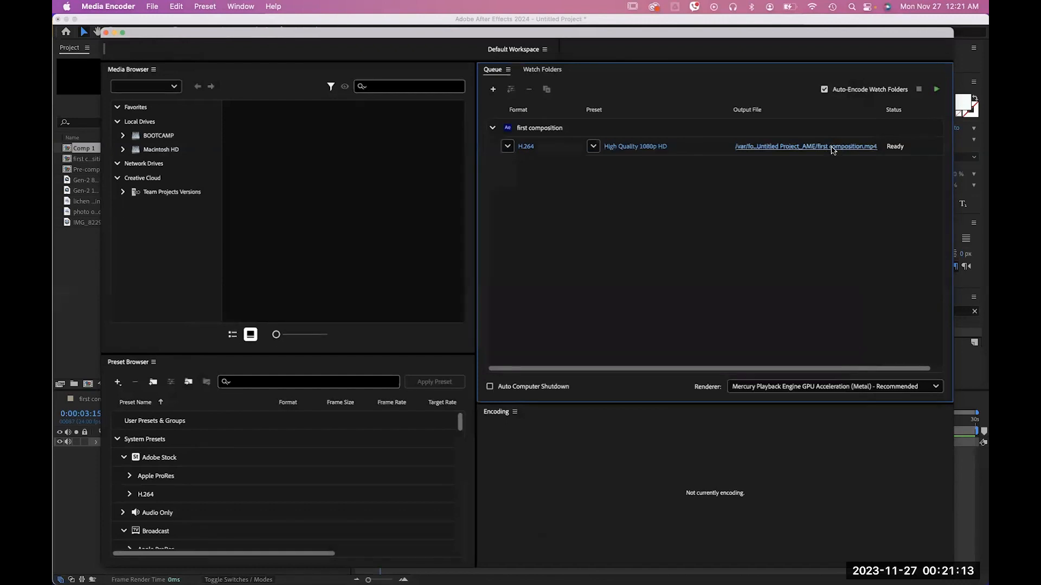
Step: Save the output file as first composition in the Untitled Project_AME folder, in Video Files (*.mp4) format
{"action": "left_click", "coordinate": [812, 147]}
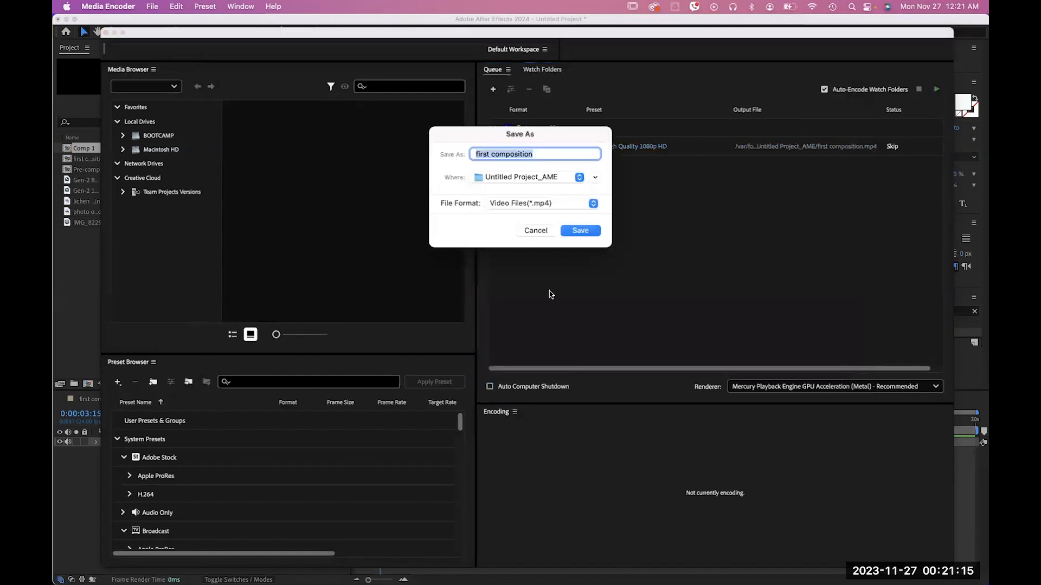
{"action": "left_click", "coordinate": [514, 179]}
{"action": "left_click", "coordinate": [514, 179]}
{"action": "left_click", "coordinate": [583, 234]}
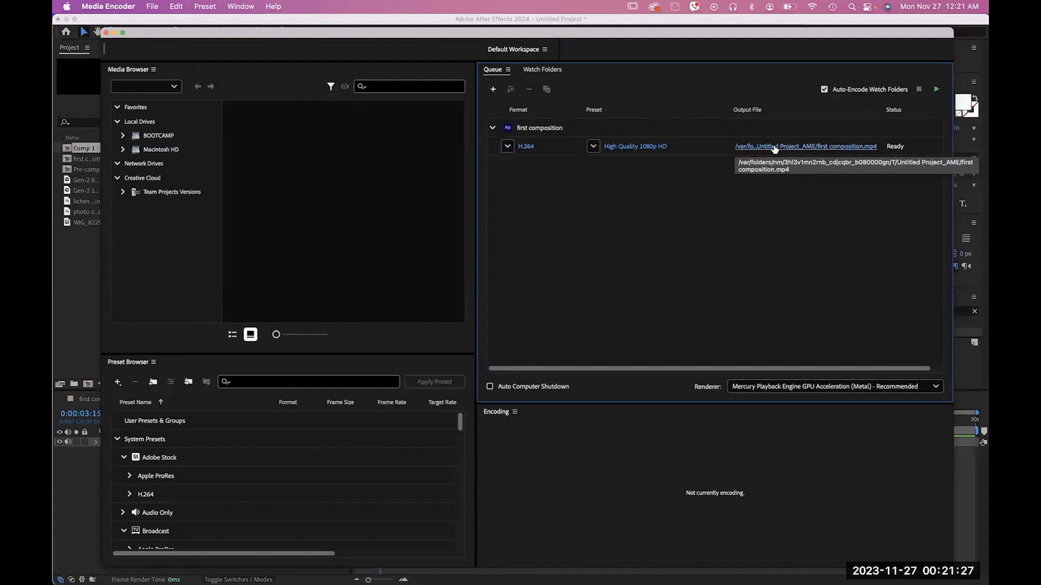
Step: Start encoding the queue and stop it without finishing the current file
{"action": "left_click", "coordinate": [938, 90]}
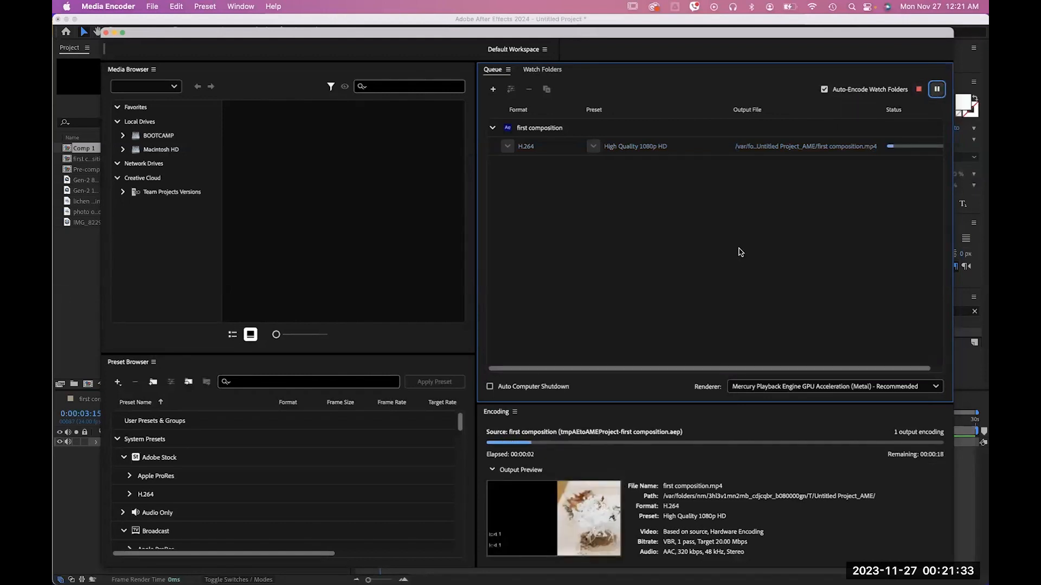
{"action": "left_click", "coordinate": [920, 89]}
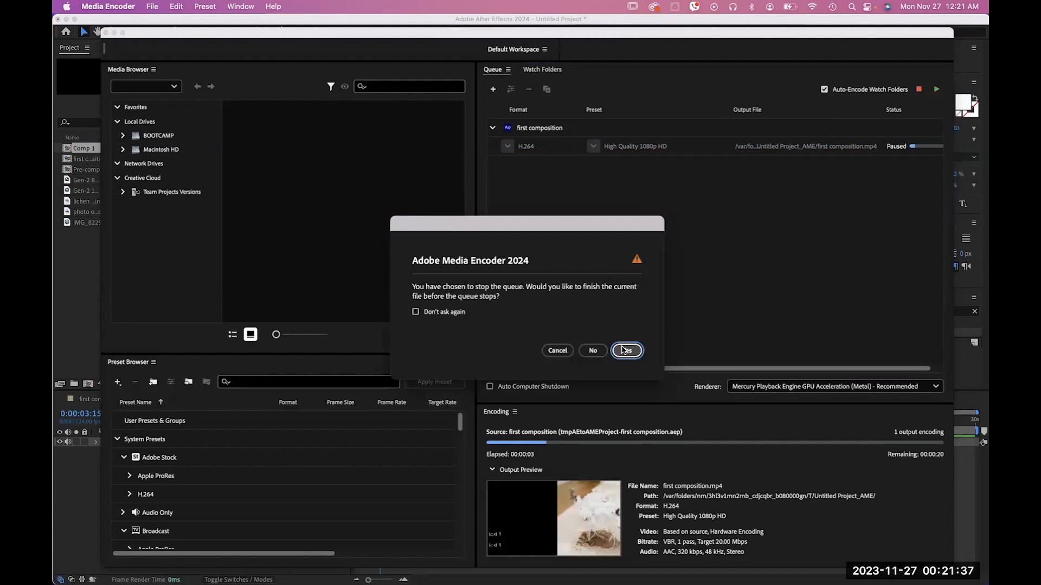
{"action": "left_click", "coordinate": [595, 354]}
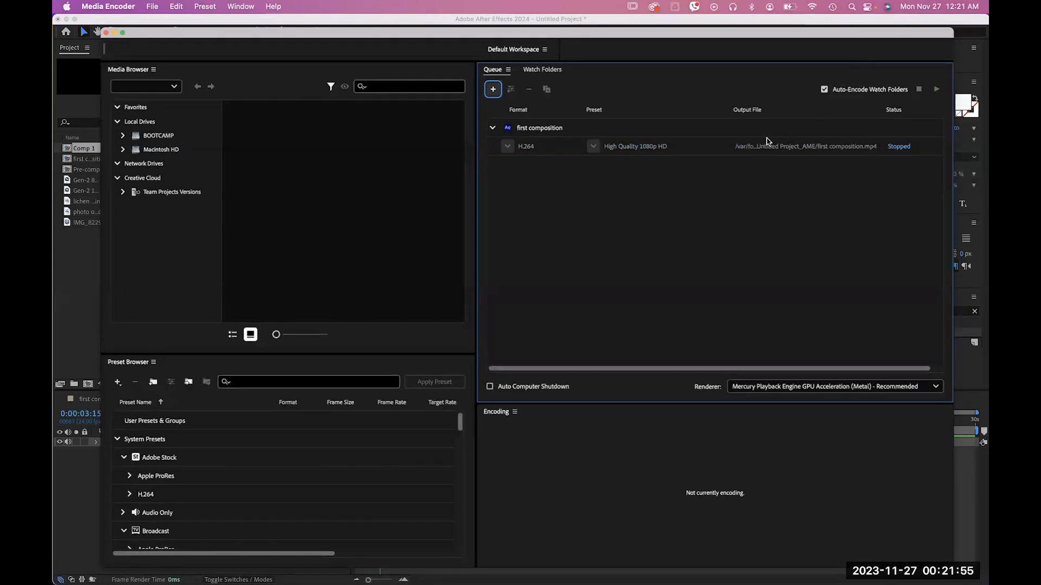
Step: Remove the stopped first composition job from the encoding queue and close the Media Encoder window to return to After Effects
{"action": "left_click", "coordinate": [712, 155]}
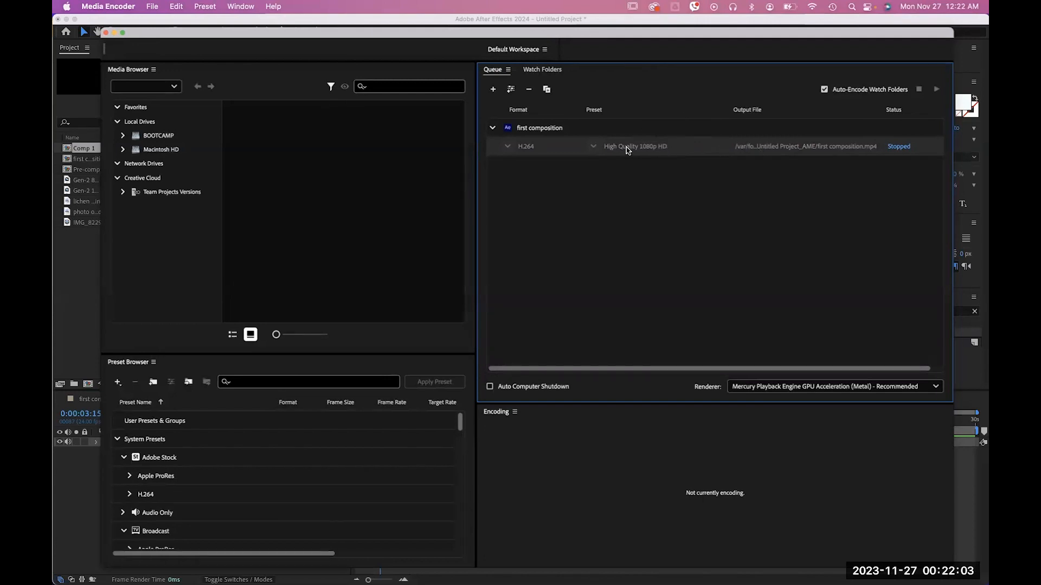
{"action": "mouse_move", "coordinate": [620, 145]}
{"action": "right_click", "coordinate": [698, 147]}
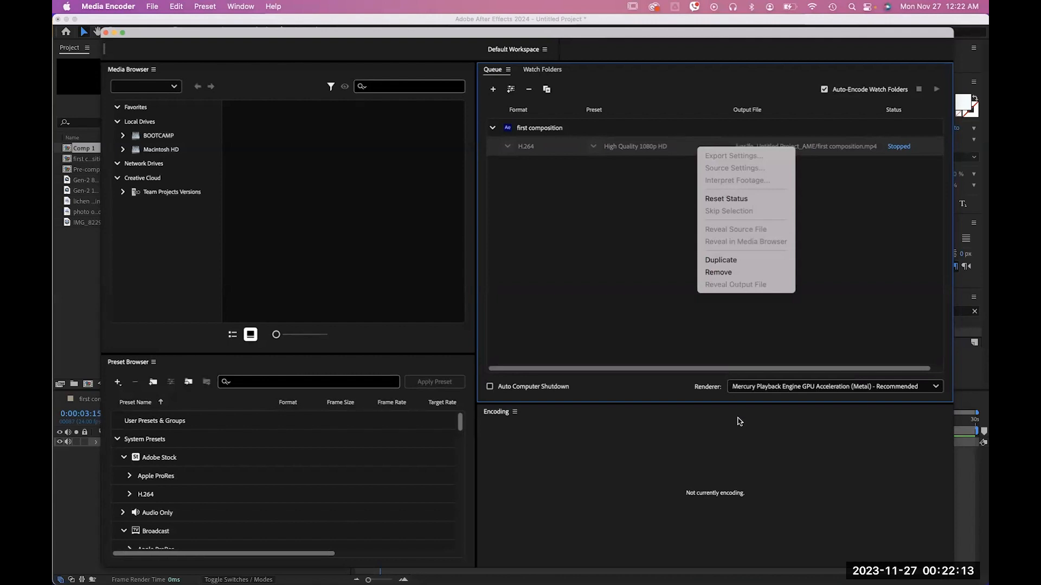
{"action": "left_click", "coordinate": [724, 272]}
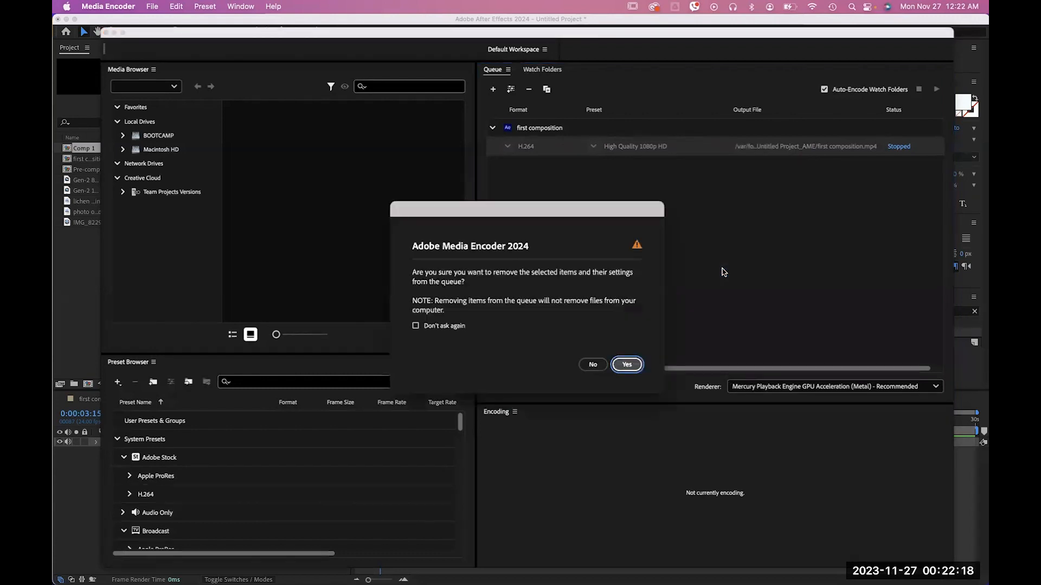
{"action": "left_click", "coordinate": [627, 364]}
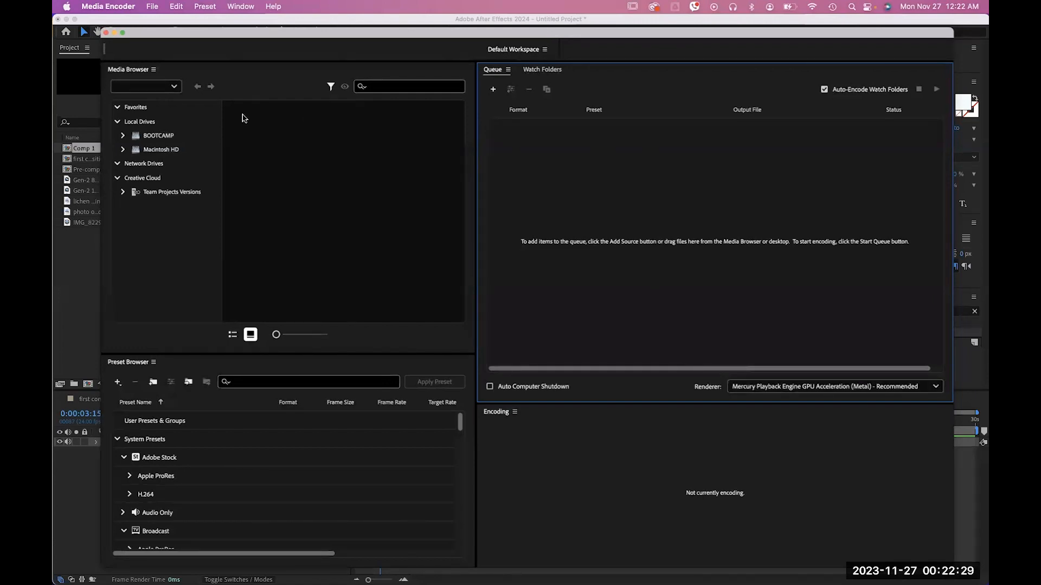
{"action": "left_click", "coordinate": [107, 33]}
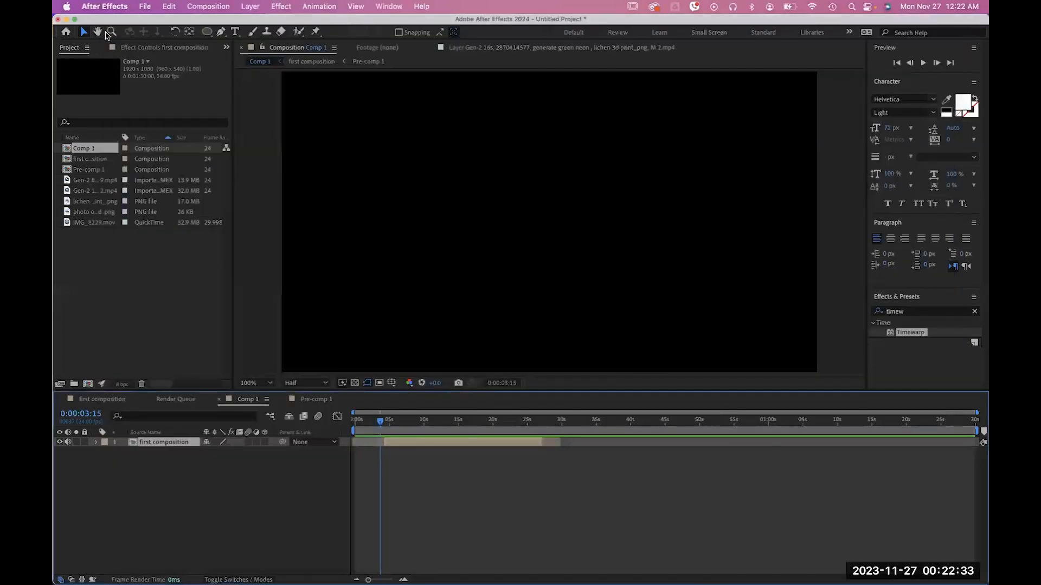
Step: Select Pre-comp 1 among the project items and scrub Comp 1 to about 24 seconds to view the nested composition
{"action": "left_click", "coordinate": [182, 287]}
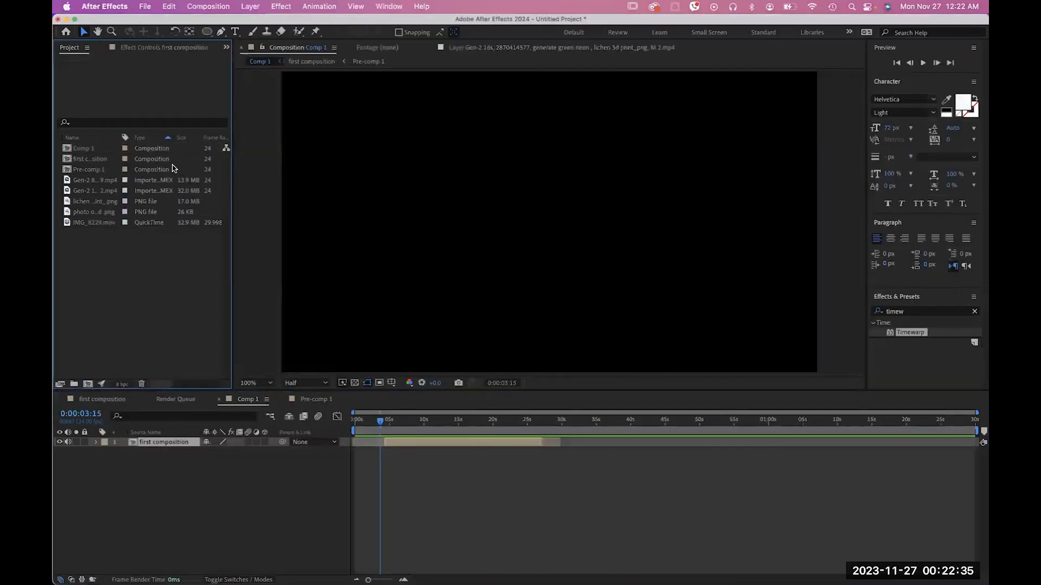
{"action": "left_click", "coordinate": [151, 162]}
{"action": "left_click", "coordinate": [156, 170]}
{"action": "left_click", "coordinate": [468, 423]}
{"action": "left_click_drag", "start_coordinate": [381, 421], "coordinate": [522, 437]}
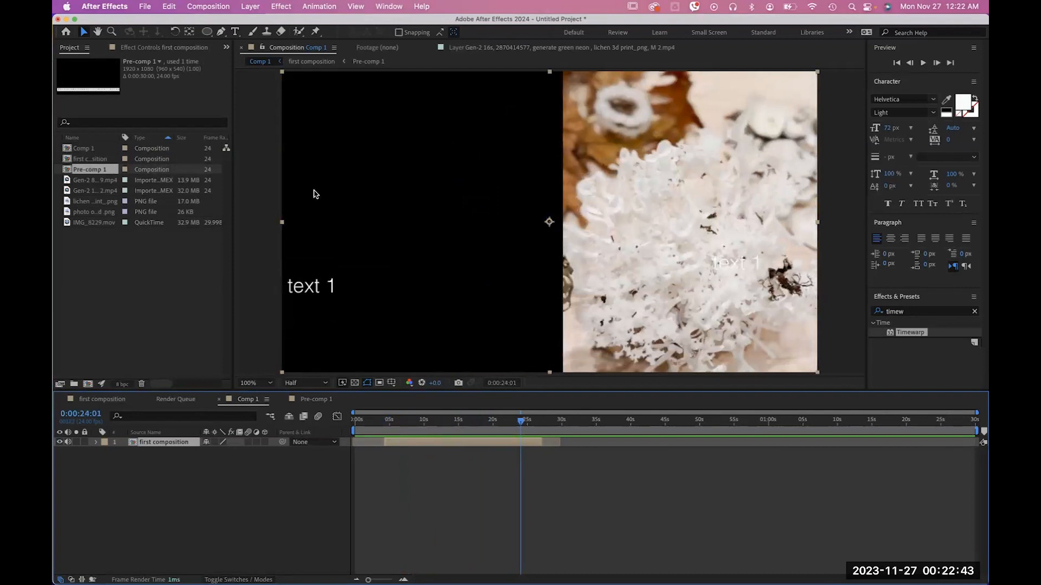